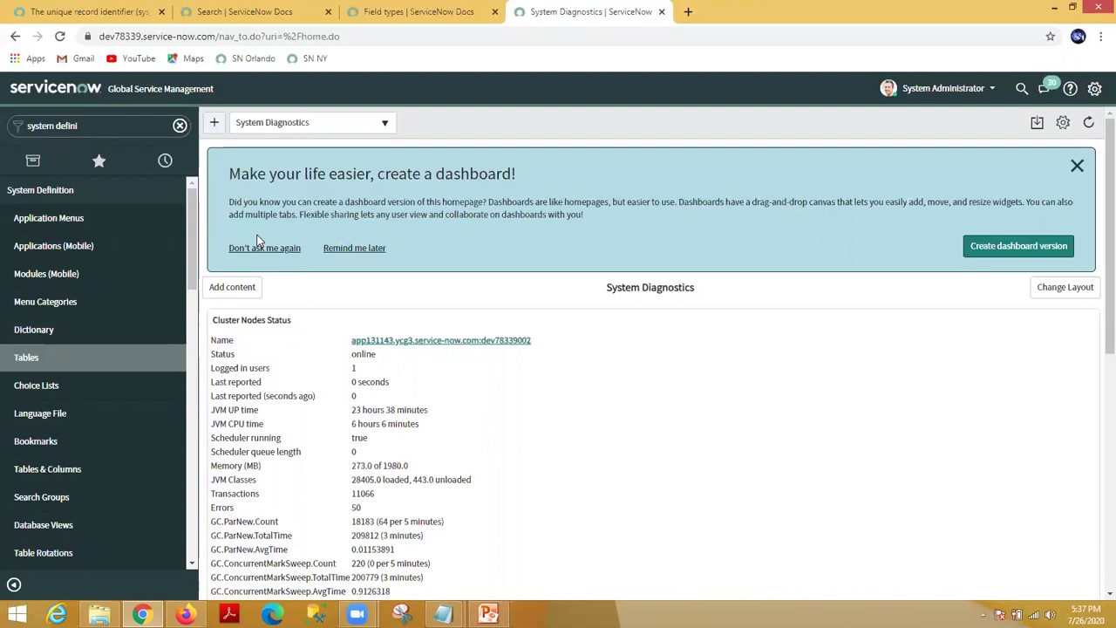
Step: Clear the 'system defini' search from the navigator filter
{"action": "triple_click", "coordinate": [102, 125]}
{"action": "key", "text": "BackSpace"}
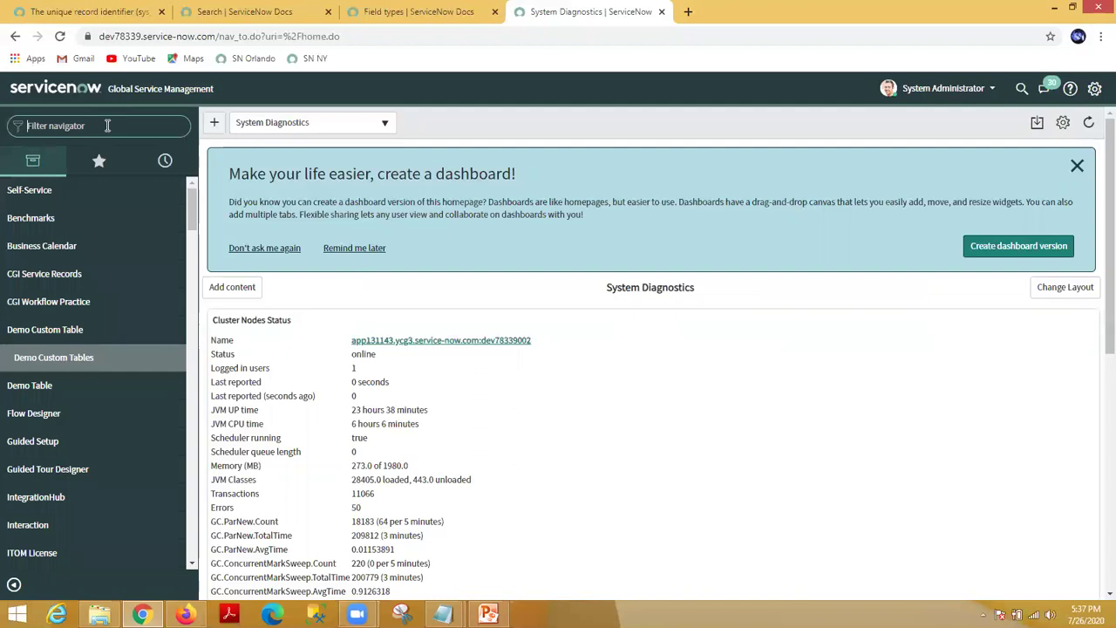
Step: Filter the navigator by 'demo' and open a new Demo Custom Table record, DEM0000002, in its own tab
{"action": "type", "text": "cu"}
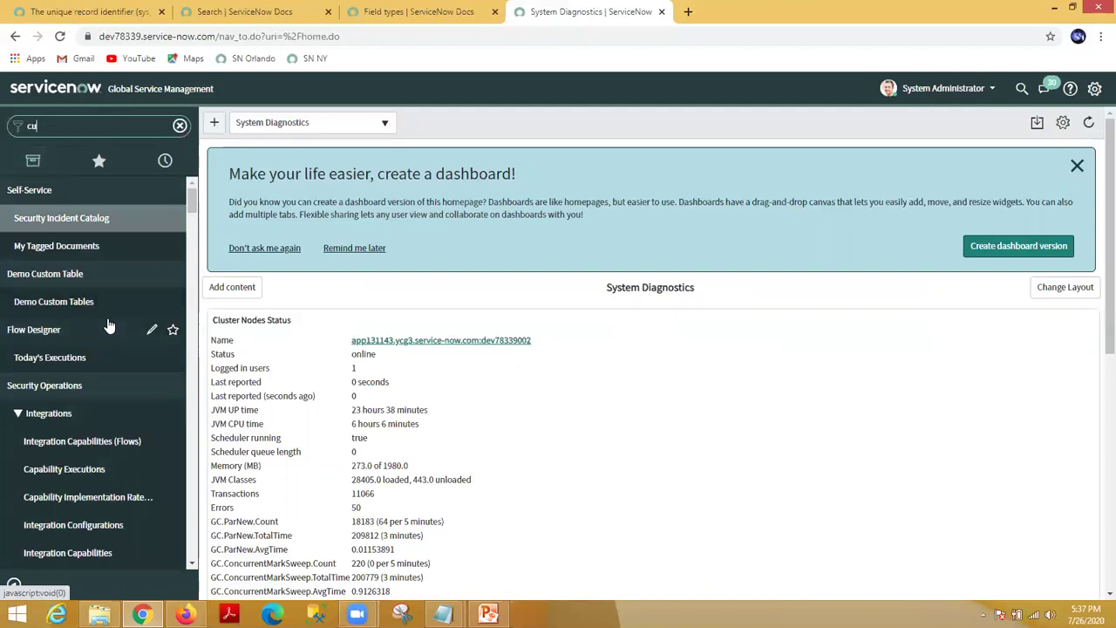
{"action": "key", "text": "BackSpace"}
{"action": "key", "text": "BackSpace"}
{"action": "type", "text": "demo"}
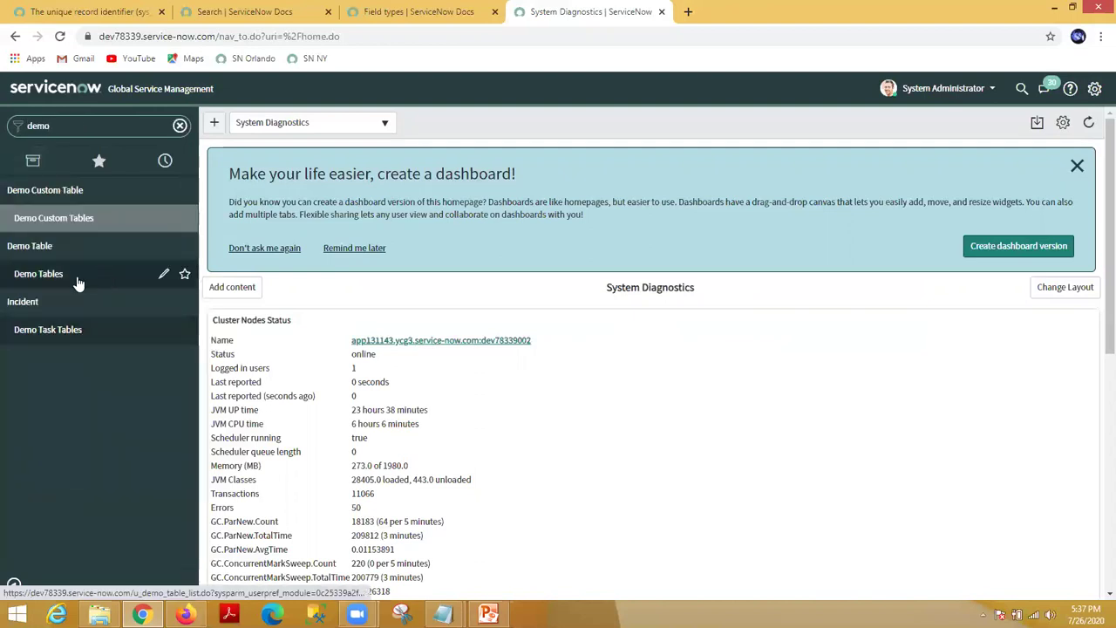
{"action": "left_click", "coordinate": [56, 222], "text": "ctrl"}
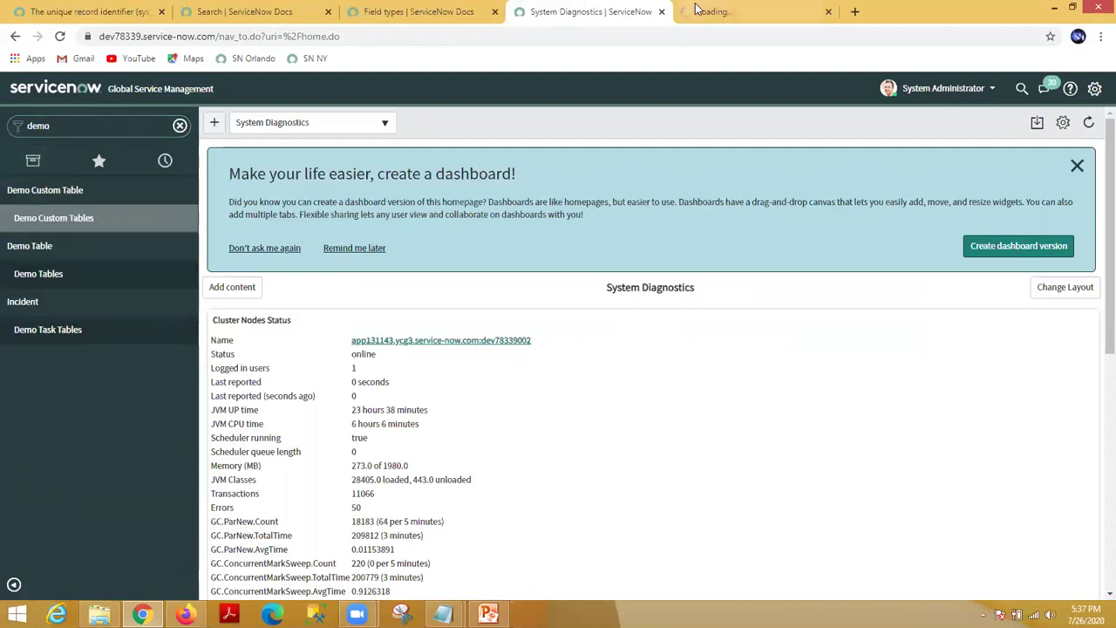
{"action": "key", "text": "ctrl+Tab"}
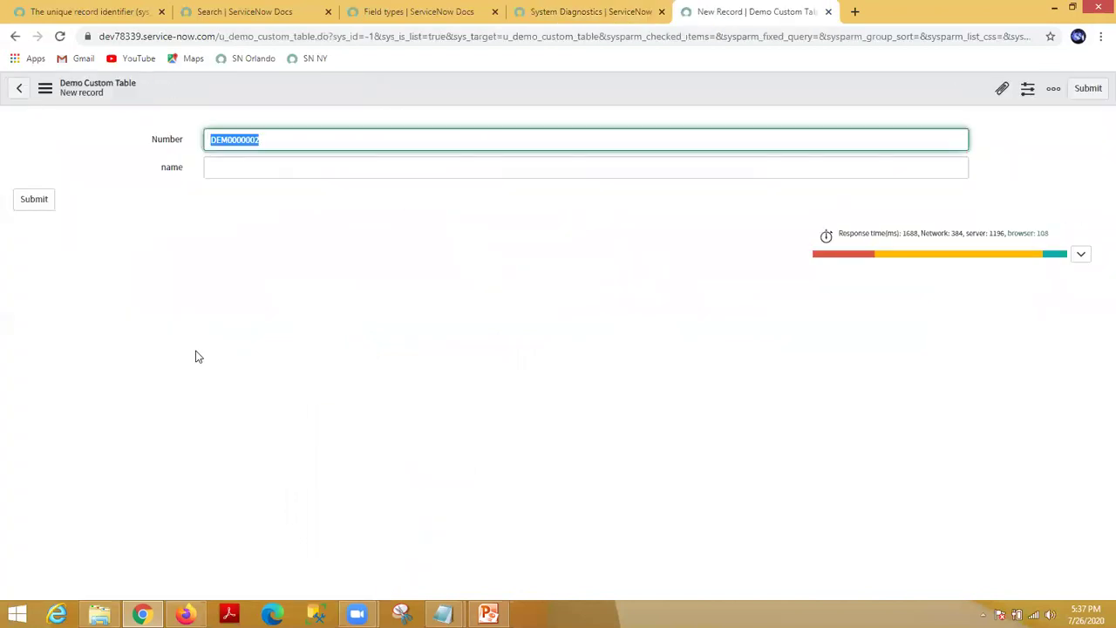
{"action": "left_click", "coordinate": [216, 170]}
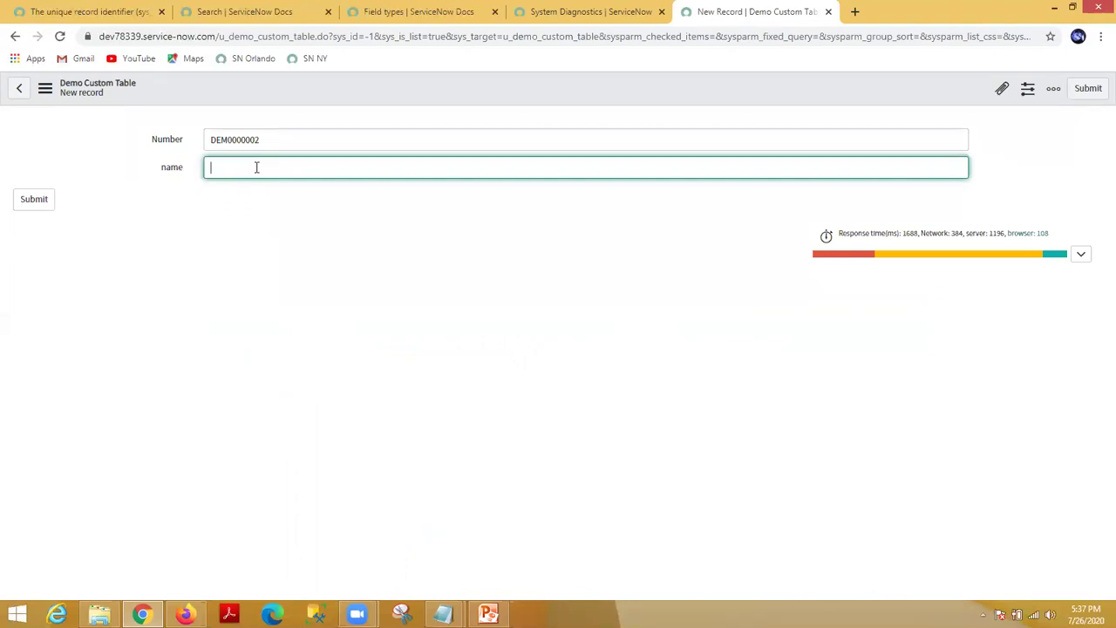
Step: Open the System Definition > Tables list using a 'system defi' navigator search
{"action": "left_click", "coordinate": [550, 10]}
{"action": "left_click", "coordinate": [381, 10]}
{"action": "left_click", "coordinate": [551, 9]}
{"action": "left_click", "coordinate": [93, 127]}
{"action": "type", "text": "system defi"}
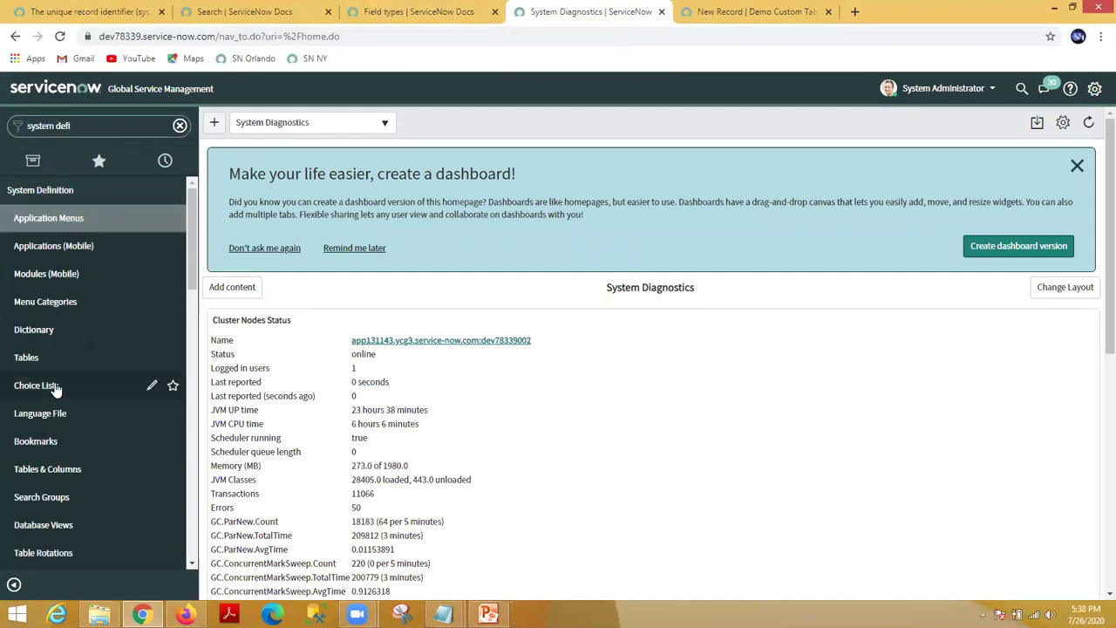
{"action": "left_click", "coordinate": [26, 359]}
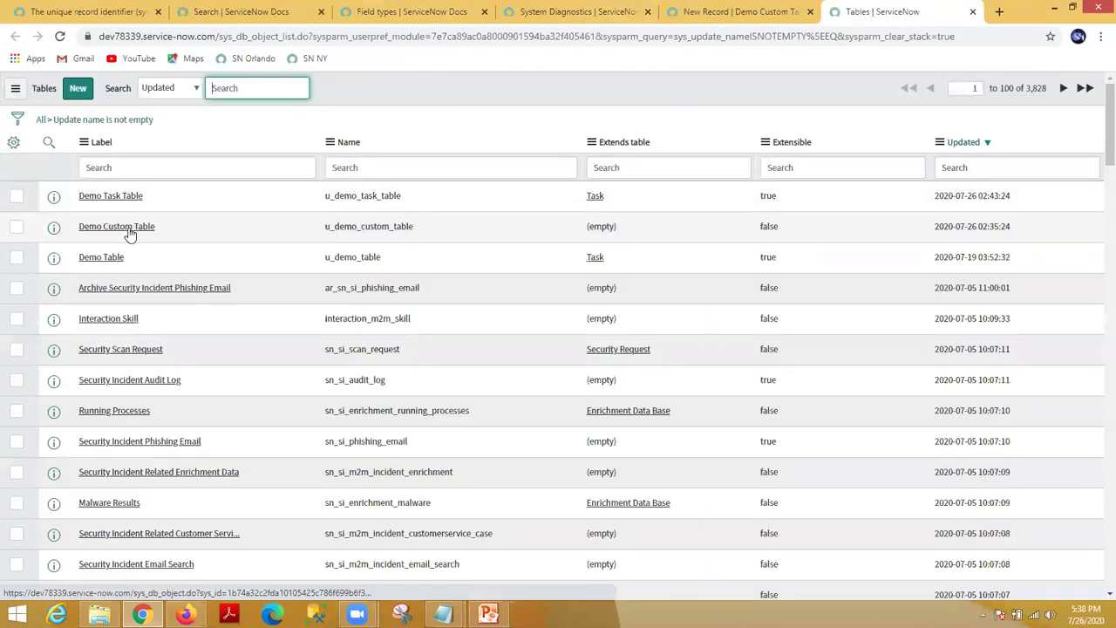
Step: Open the Demo Custom Table definition in a new tab and start a new column from Table Columns
{"action": "double_click", "coordinate": [595, 195]}
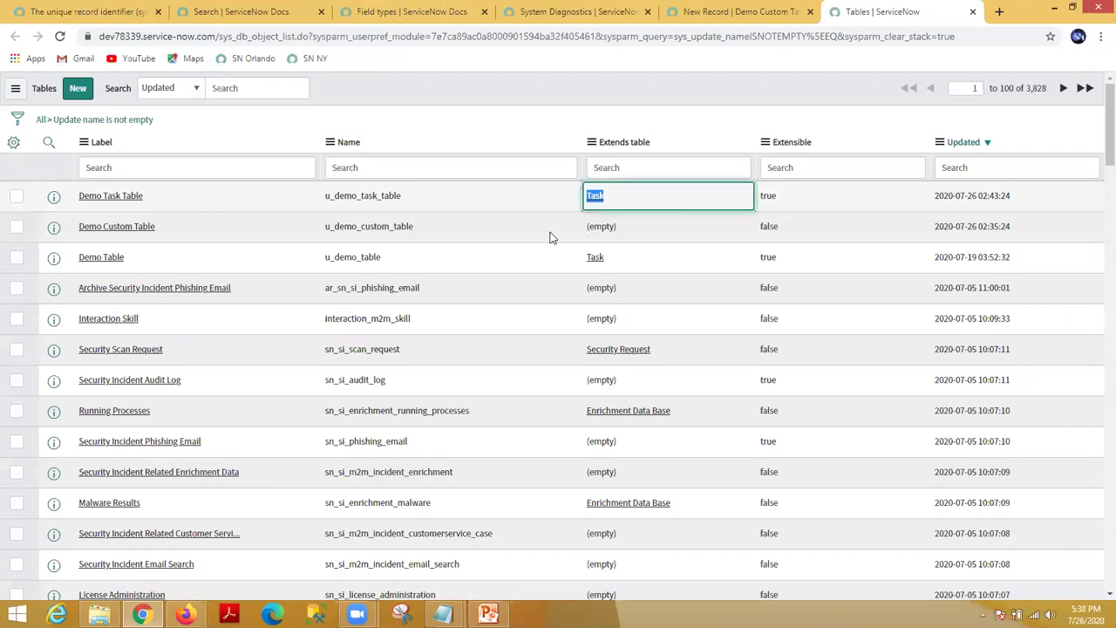
{"action": "middle_click", "coordinate": [119, 227]}
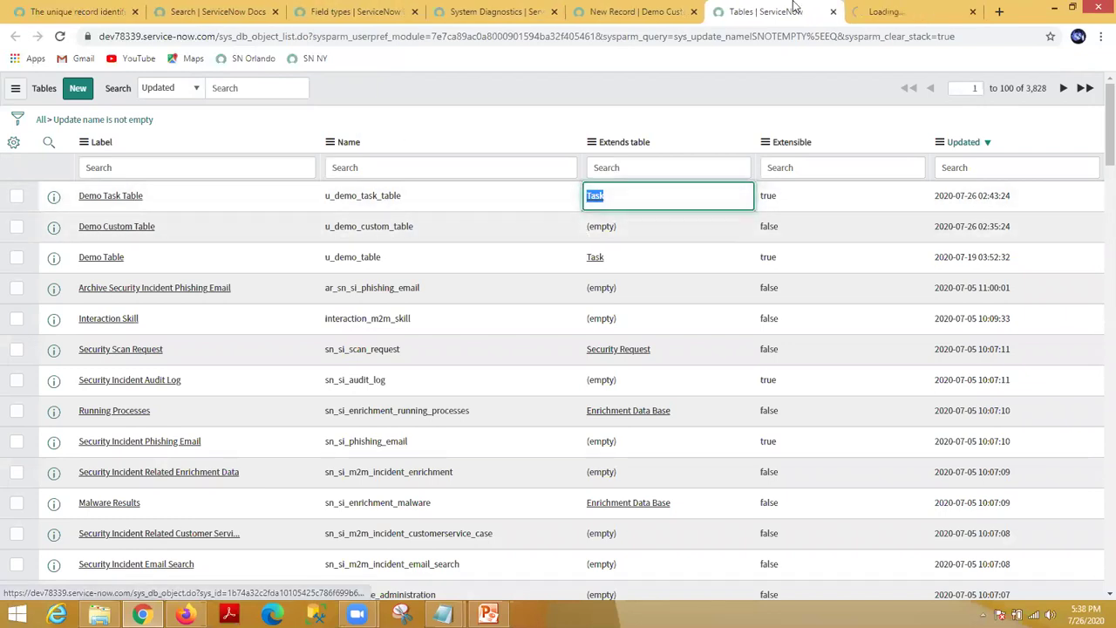
{"action": "left_click", "coordinate": [875, 9]}
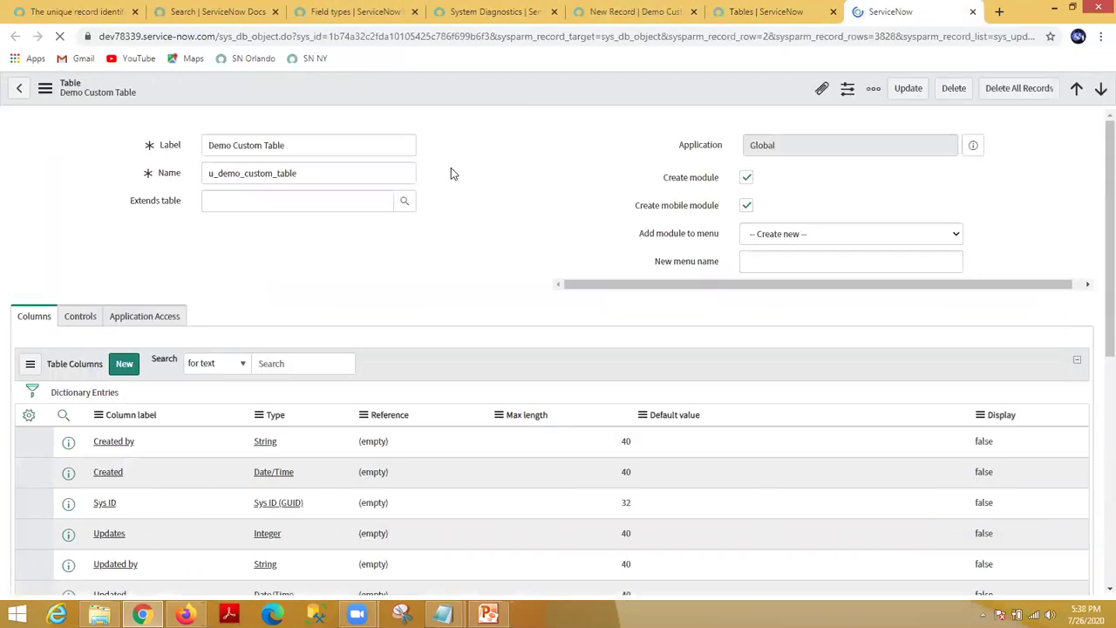
{"action": "scroll", "coordinate": [450, 189], "scroll_direction": "down", "scroll_amount": 3}
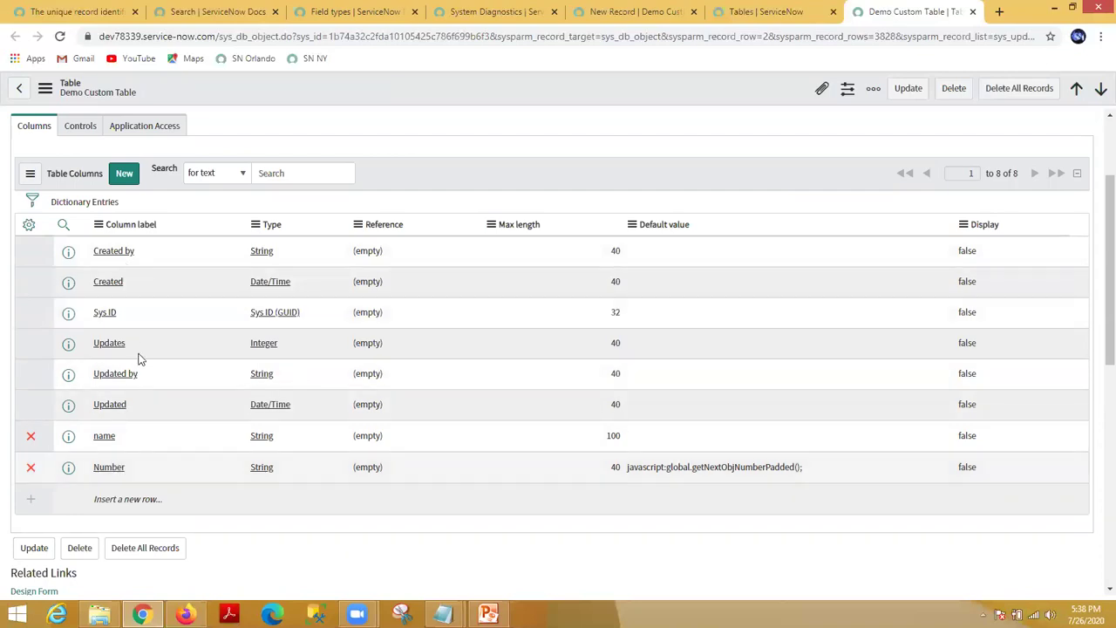
{"action": "scroll", "coordinate": [196, 387], "scroll_direction": "up", "scroll_amount": 1}
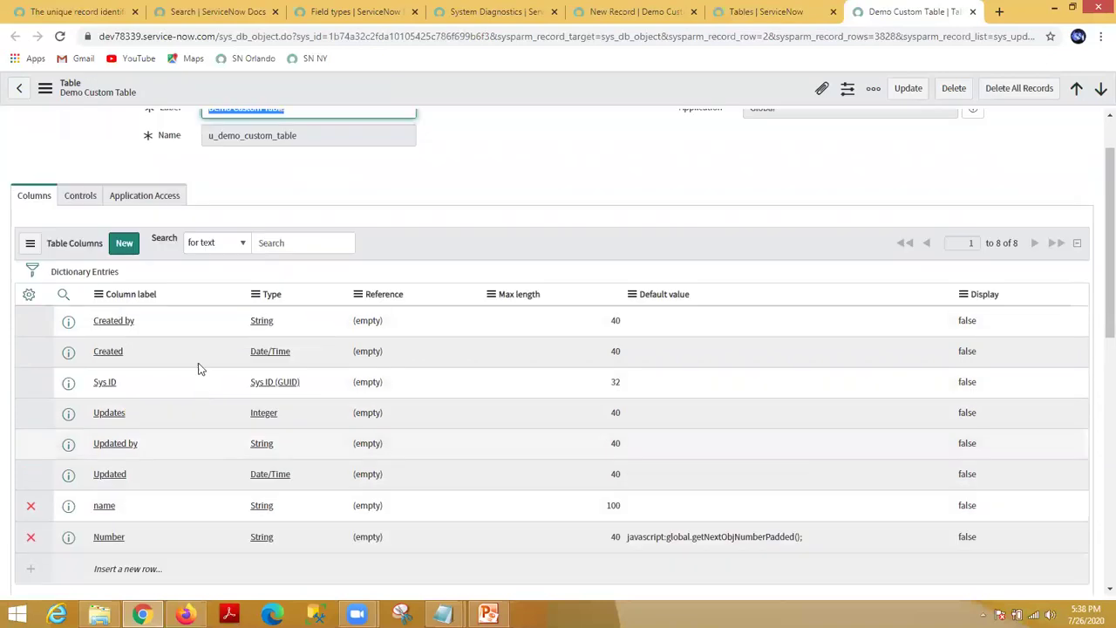
{"action": "left_click", "coordinate": [125, 245]}
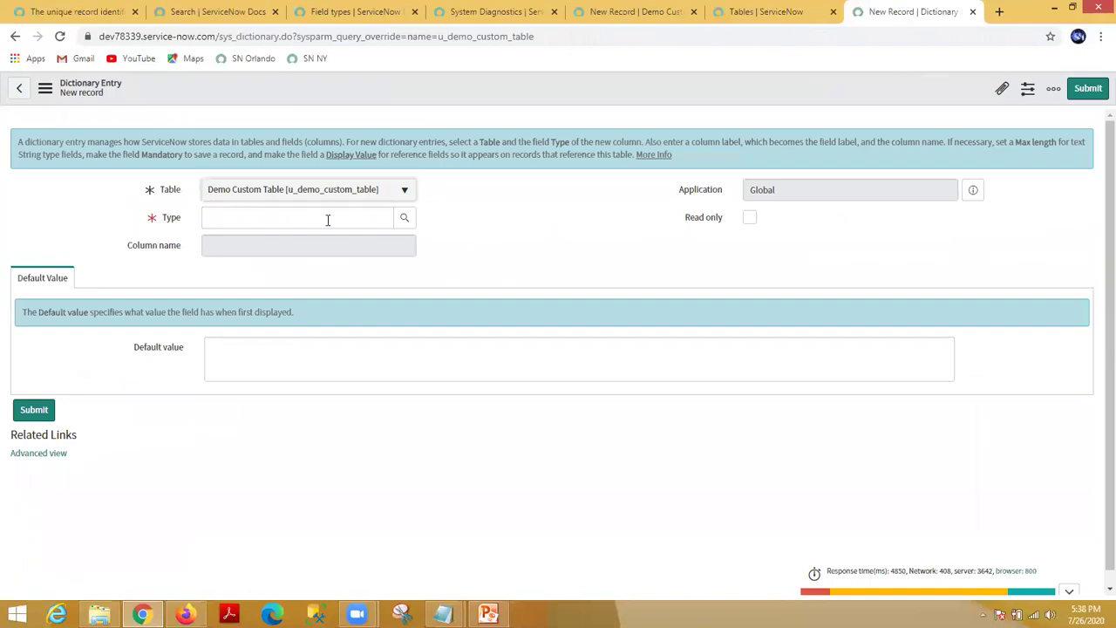
Step: Replace the invalid 'short description' type with String
{"action": "left_click", "coordinate": [328, 220]}
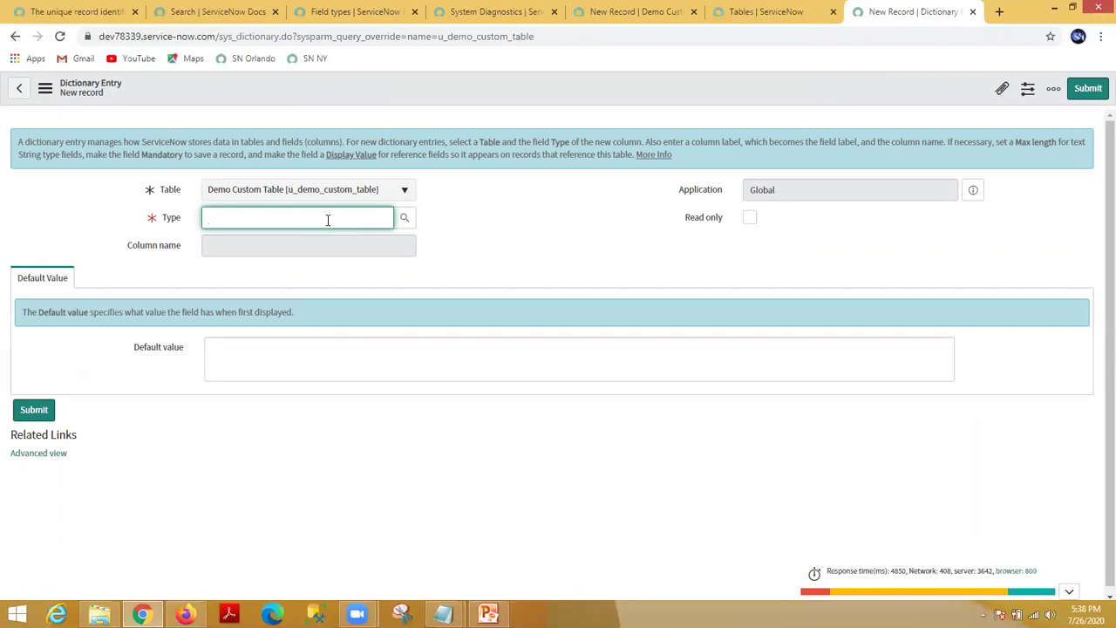
{"action": "type", "text": "short description"}
{"action": "left_click", "coordinate": [455, 221]}
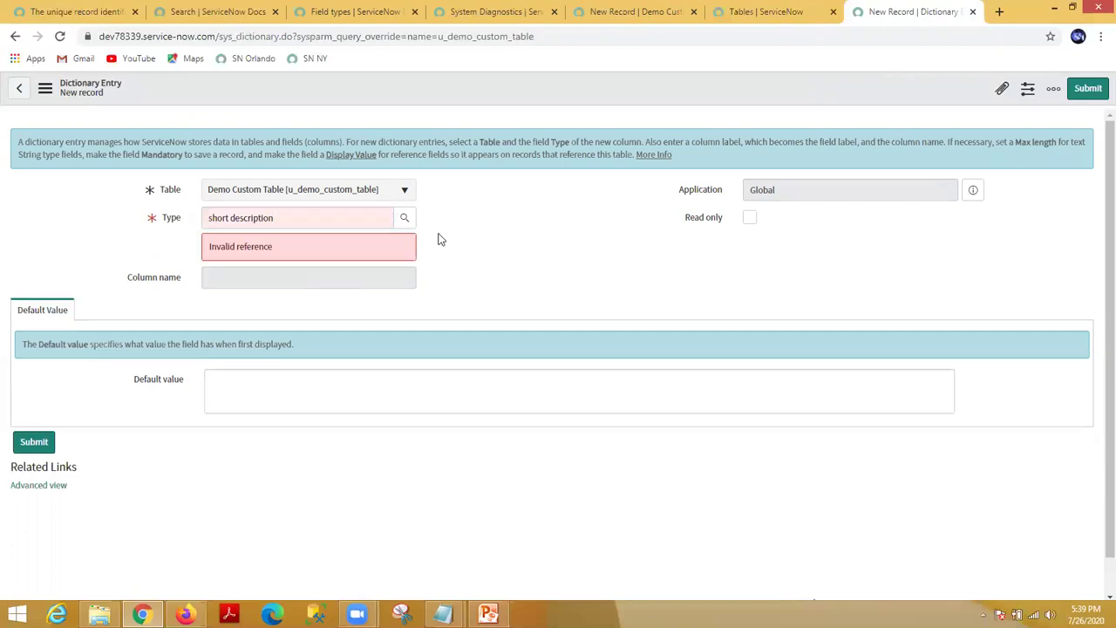
{"action": "triple_click", "coordinate": [309, 221]}
{"action": "key", "text": "BackSpace"}
{"action": "type", "text": "string"}
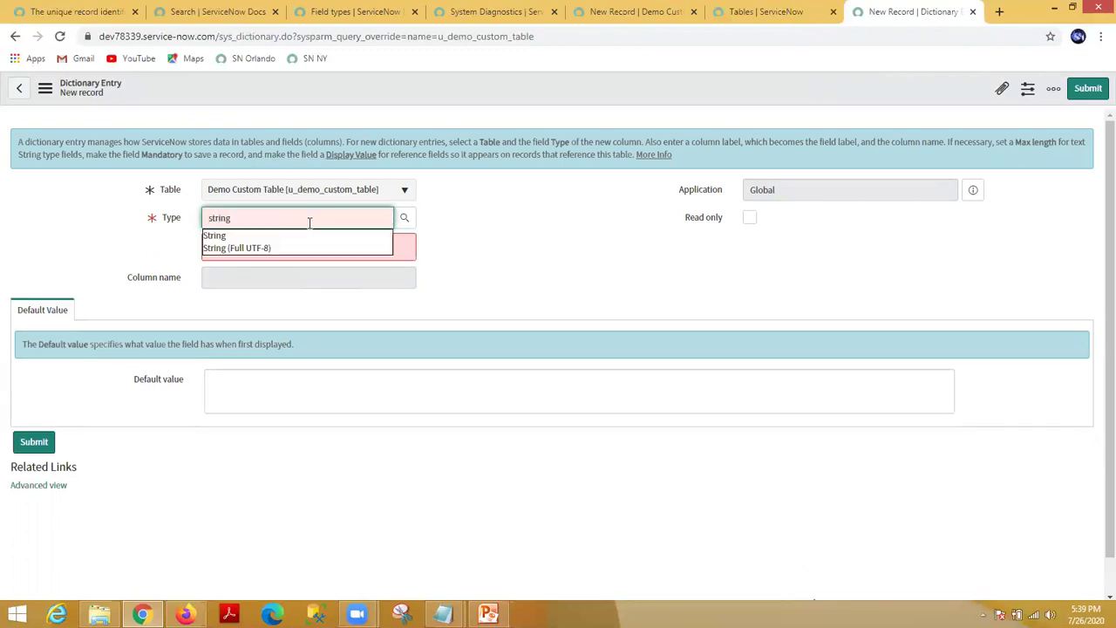
{"action": "left_click", "coordinate": [287, 236]}
Step: Begin the column label as 'short descripton', trimming the misspelled ending
{"action": "left_click", "coordinate": [292, 246]}
{"action": "type", "text": "short descripton"}
{"action": "key", "text": "BackSpace"}
{"action": "key", "text": "BackSpace"}
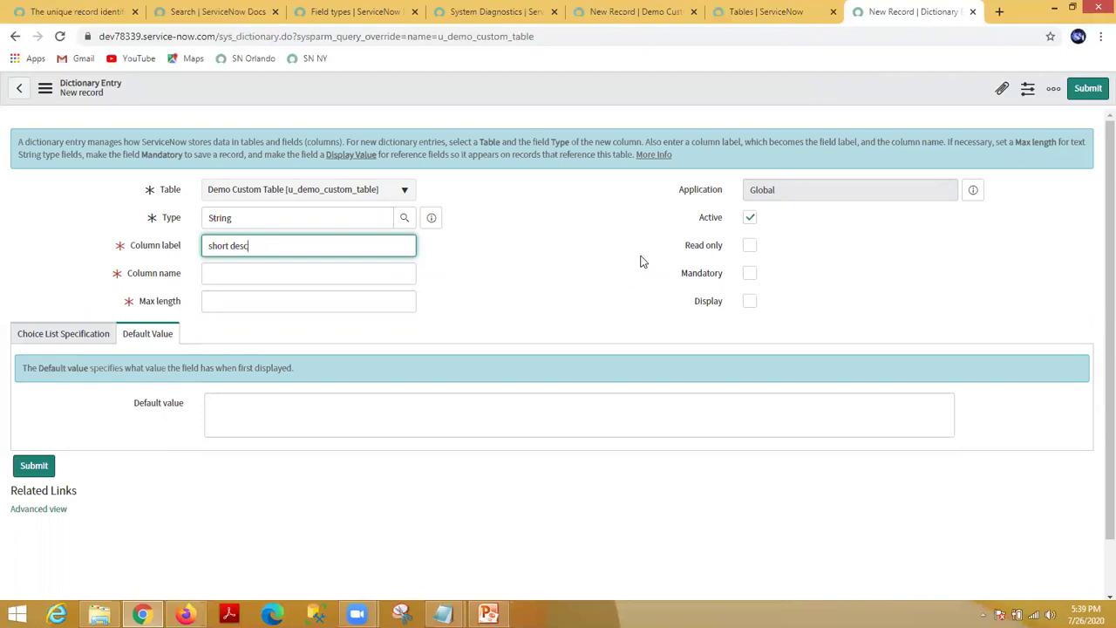
Step: Complete the label 'short description' and confirm the auto-filled column name u_short_description
{"action": "type", "text": "ion"}
{"action": "left_click", "coordinate": [528, 236]}
{"action": "left_click", "coordinate": [266, 273]}
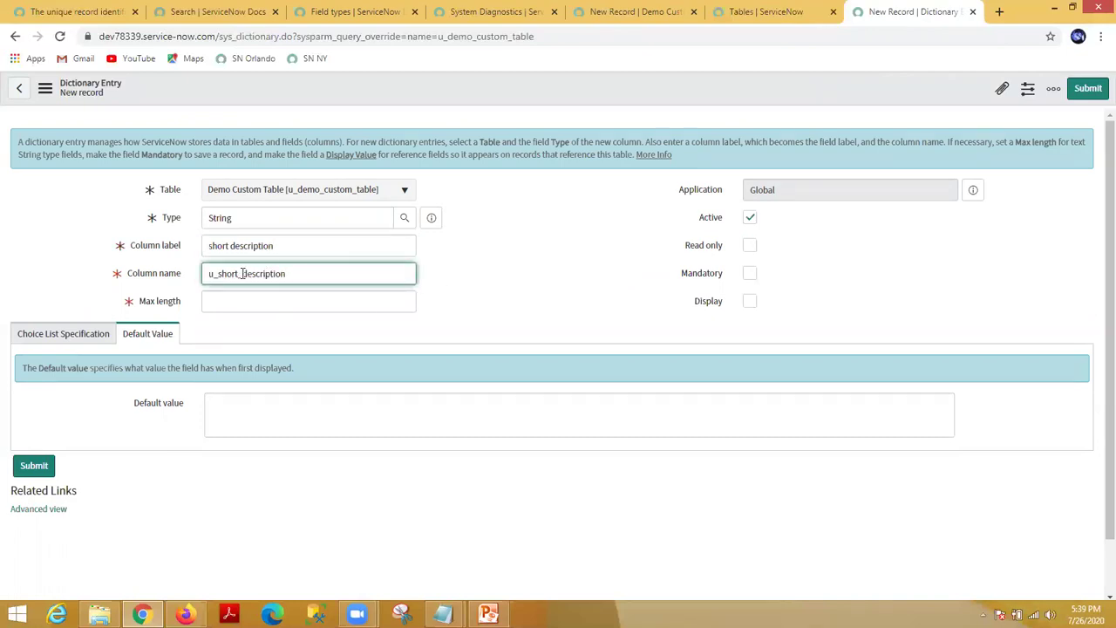
{"action": "double_click", "coordinate": [279, 282]}
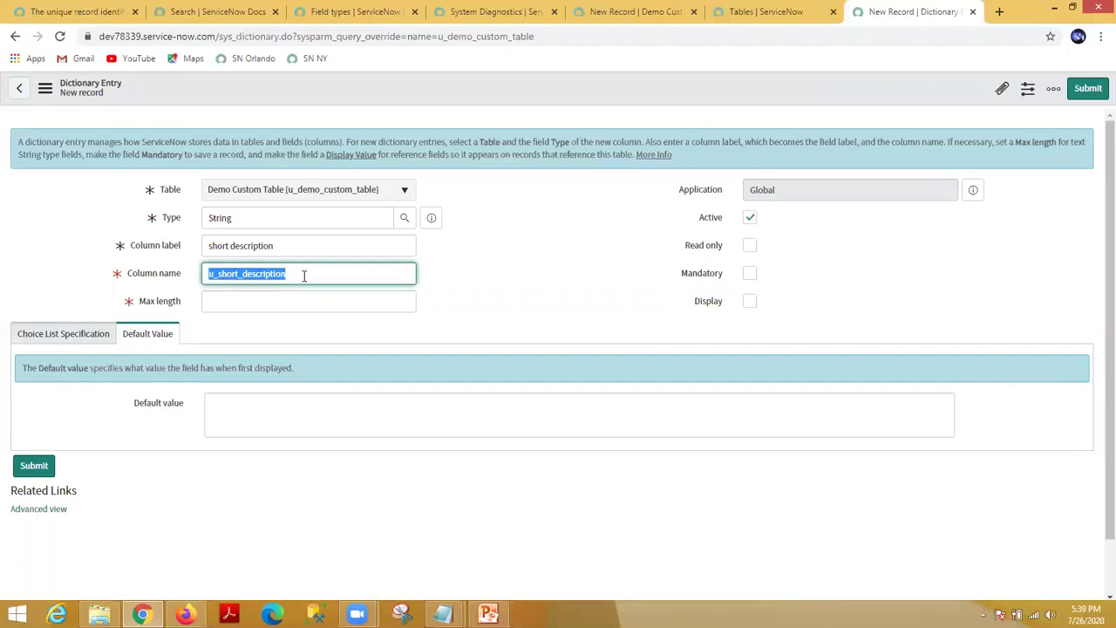
{"action": "left_click", "coordinate": [308, 280]}
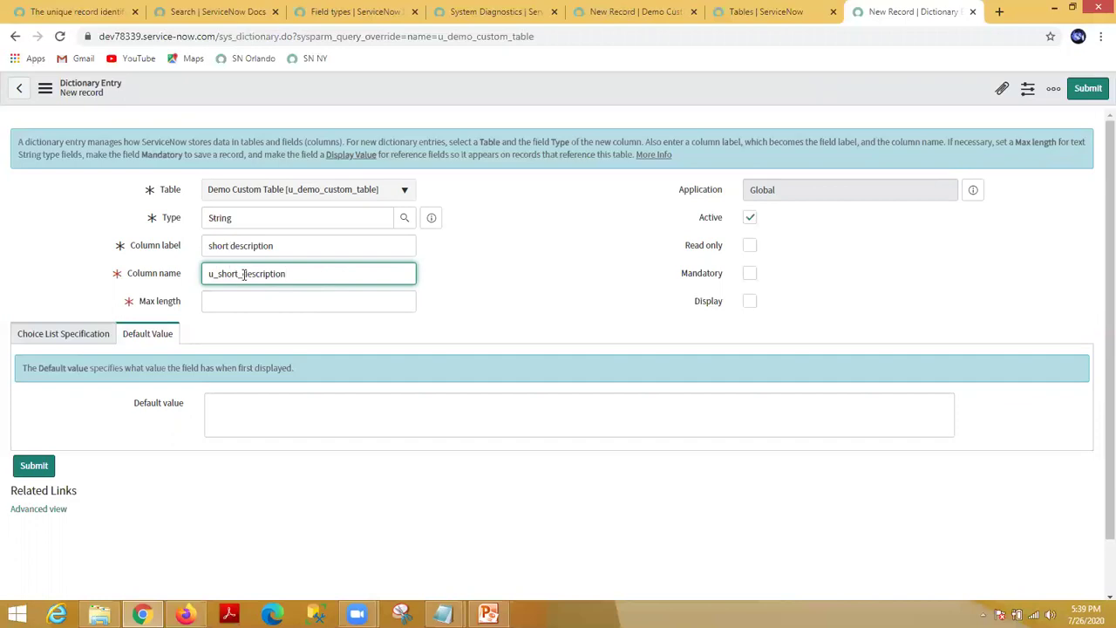
{"action": "double_click", "coordinate": [246, 273]}
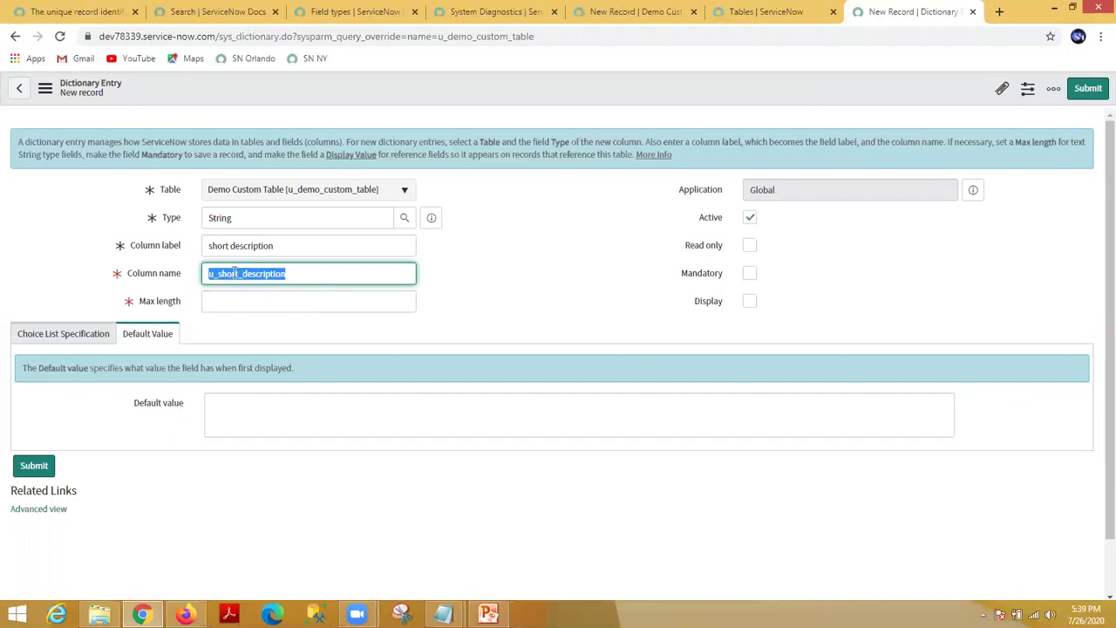
{"action": "left_click", "coordinate": [511, 266]}
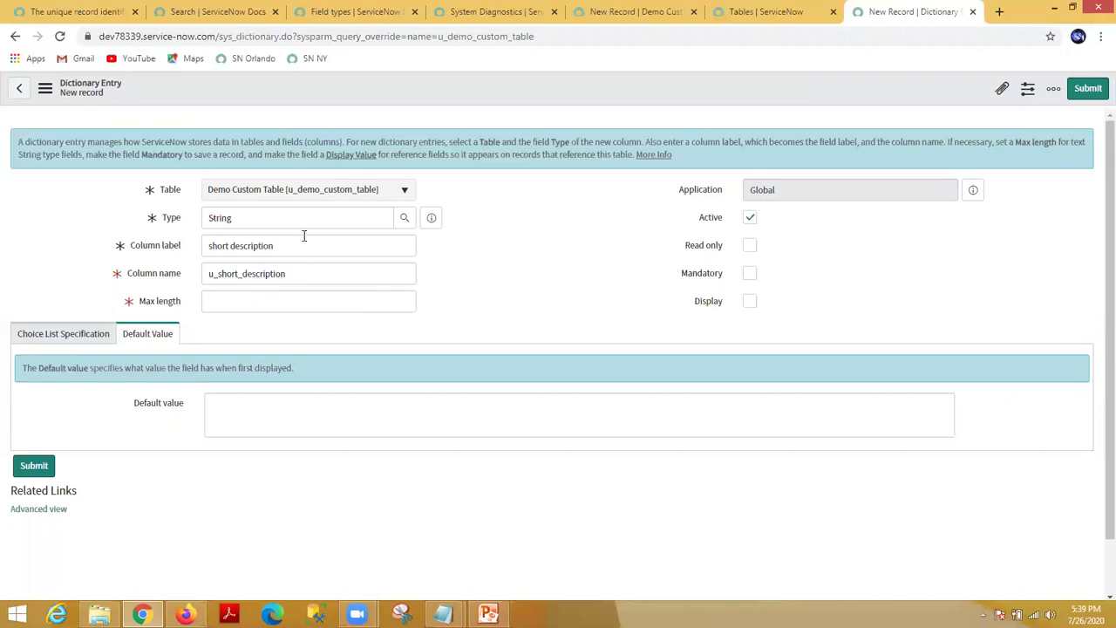
{"action": "double_click", "coordinate": [291, 273]}
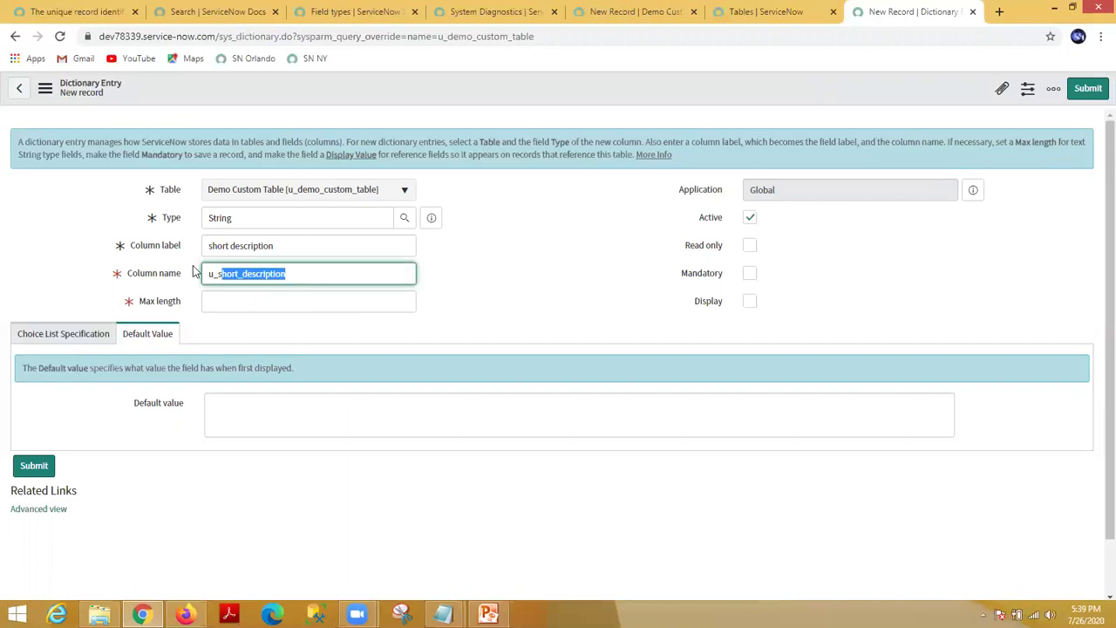
{"action": "left_click", "coordinate": [517, 264]}
Step: Set Max length to 100, leaving Choice at None
{"action": "left_click", "coordinate": [330, 302]}
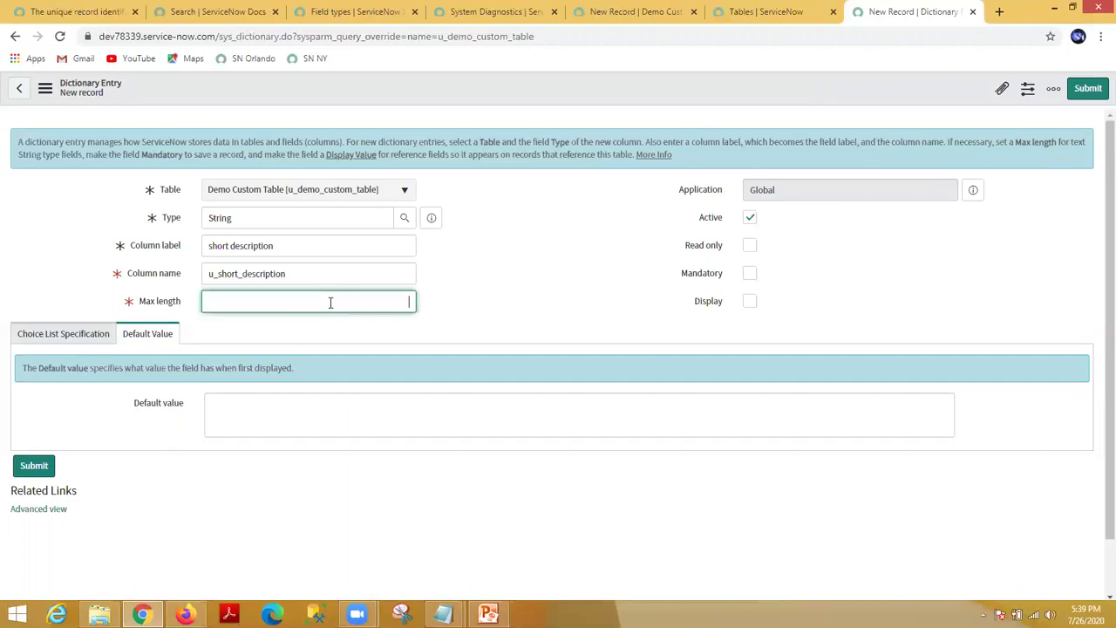
{"action": "type", "text": "100"}
{"action": "left_click", "coordinate": [562, 247]}
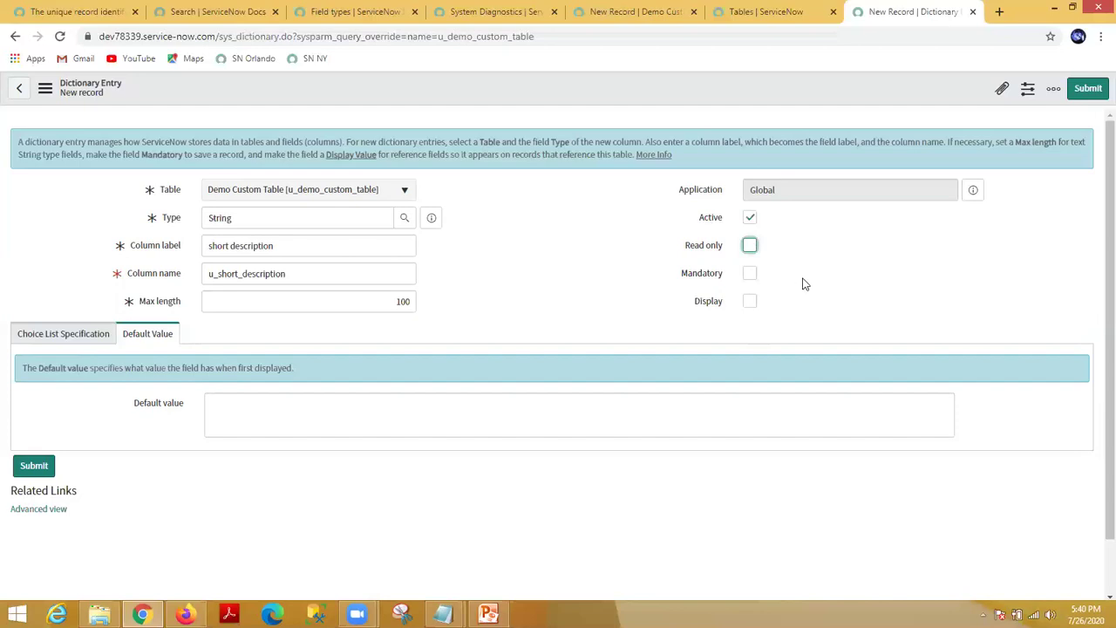
{"action": "left_click", "coordinate": [59, 340]}
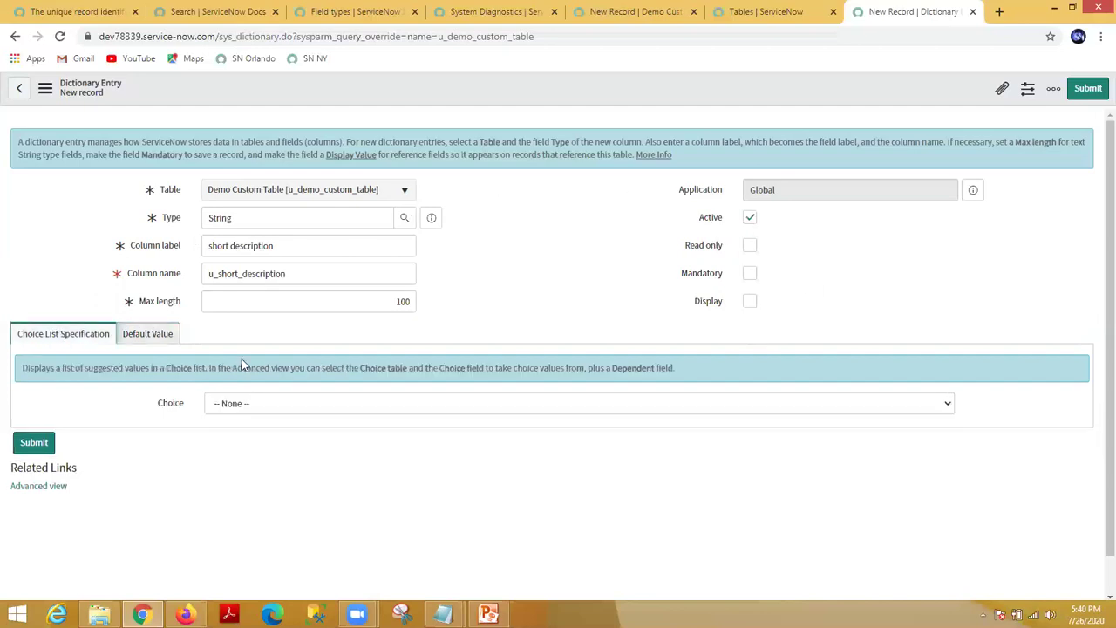
Step: Give the column the default value 'default', submit it, and return to the Tables list
{"action": "left_click", "coordinate": [167, 342]}
{"action": "left_click", "coordinate": [252, 405]}
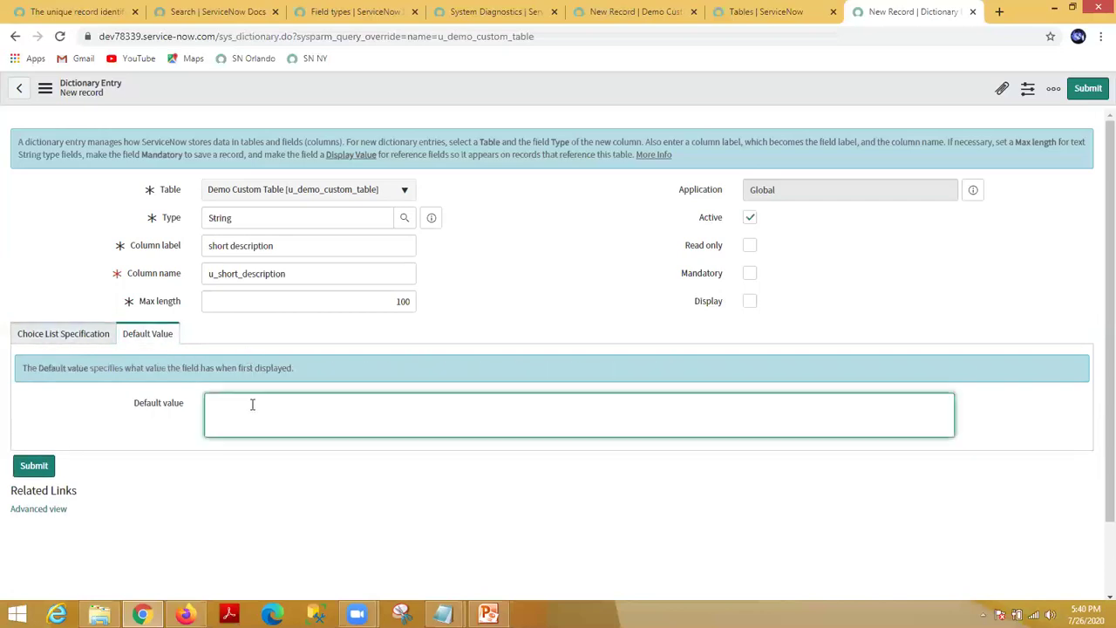
{"action": "type", "text": "default"}
{"action": "left_click", "coordinate": [34, 466]}
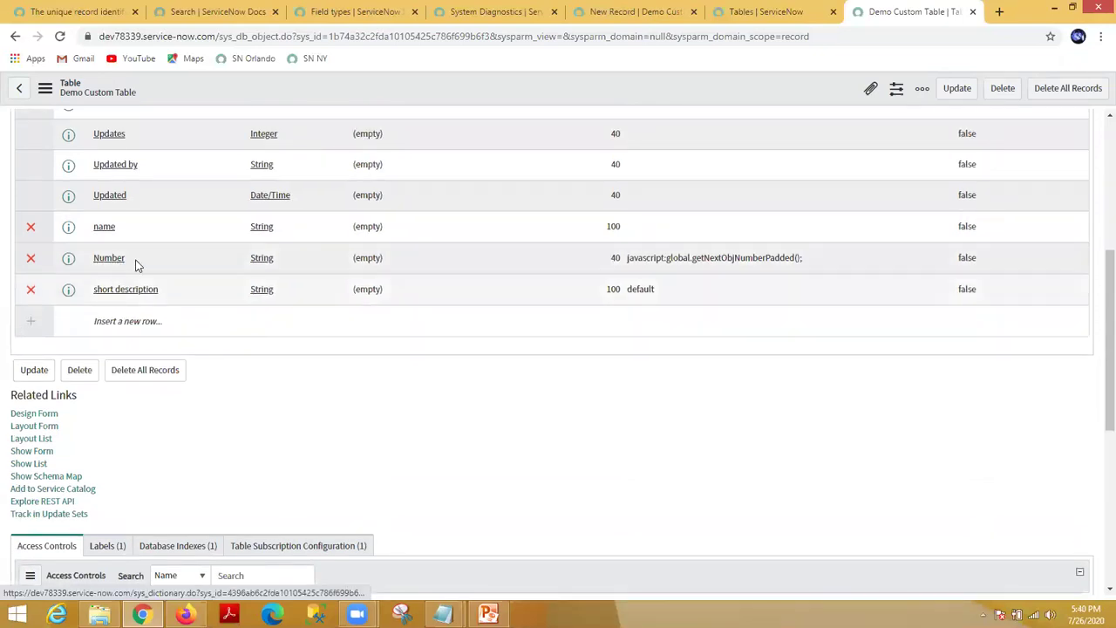
{"action": "scroll", "coordinate": [307, 257], "scroll_direction": "up", "scroll_amount": 4}
{"action": "left_click", "coordinate": [737, 11]}
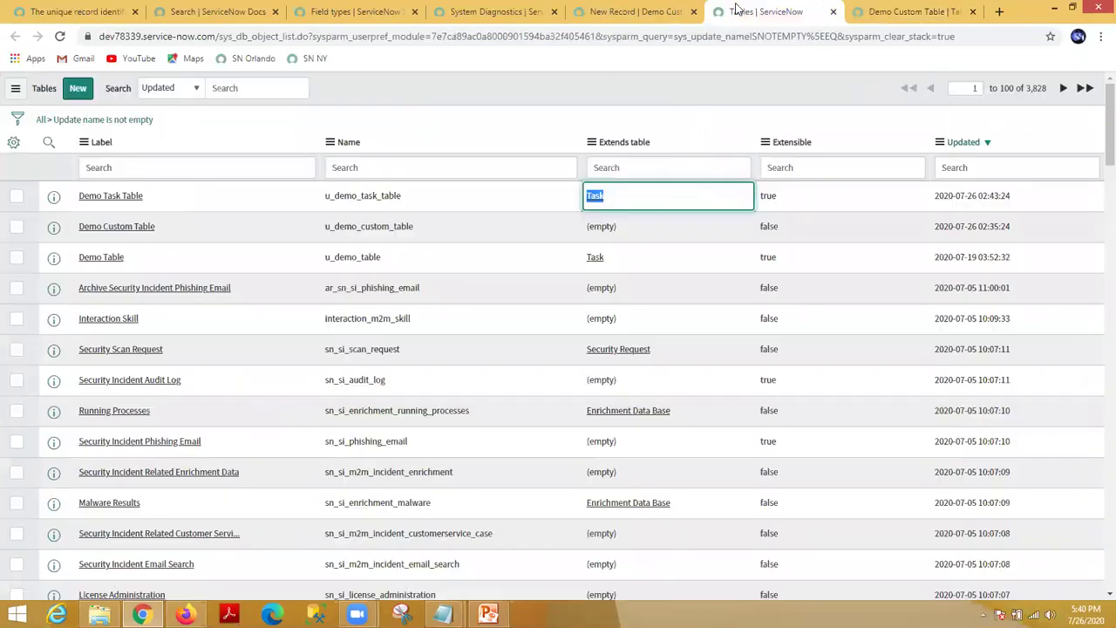
Step: Reload the new Demo Custom Table record form so short description appears prefilled with 'default'
{"action": "left_click", "coordinate": [621, 11]}
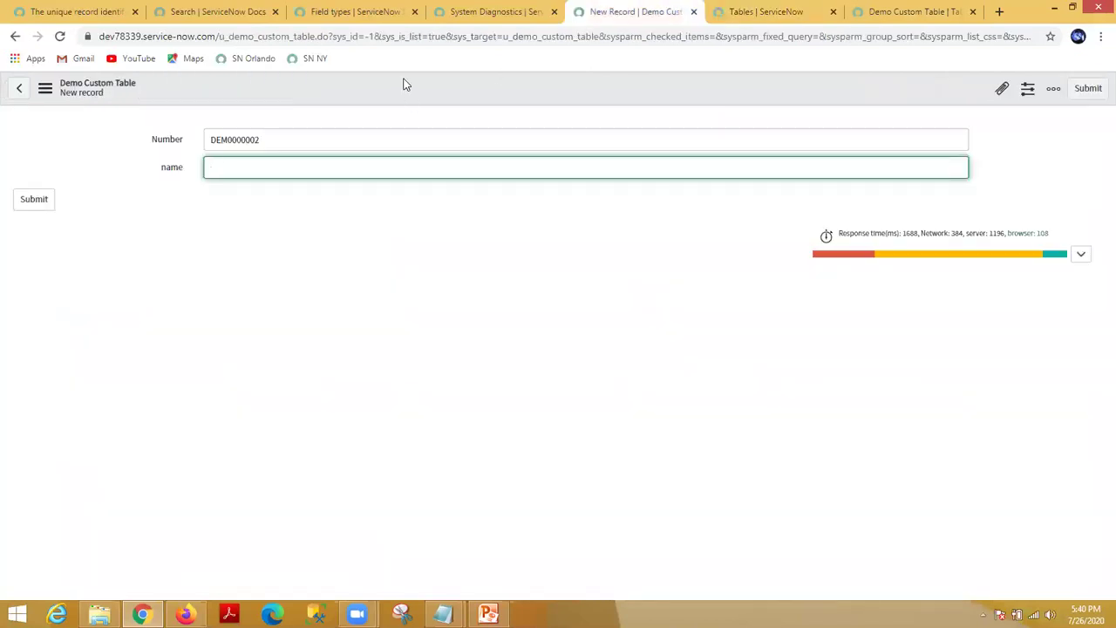
{"action": "right_click", "coordinate": [404, 83]}
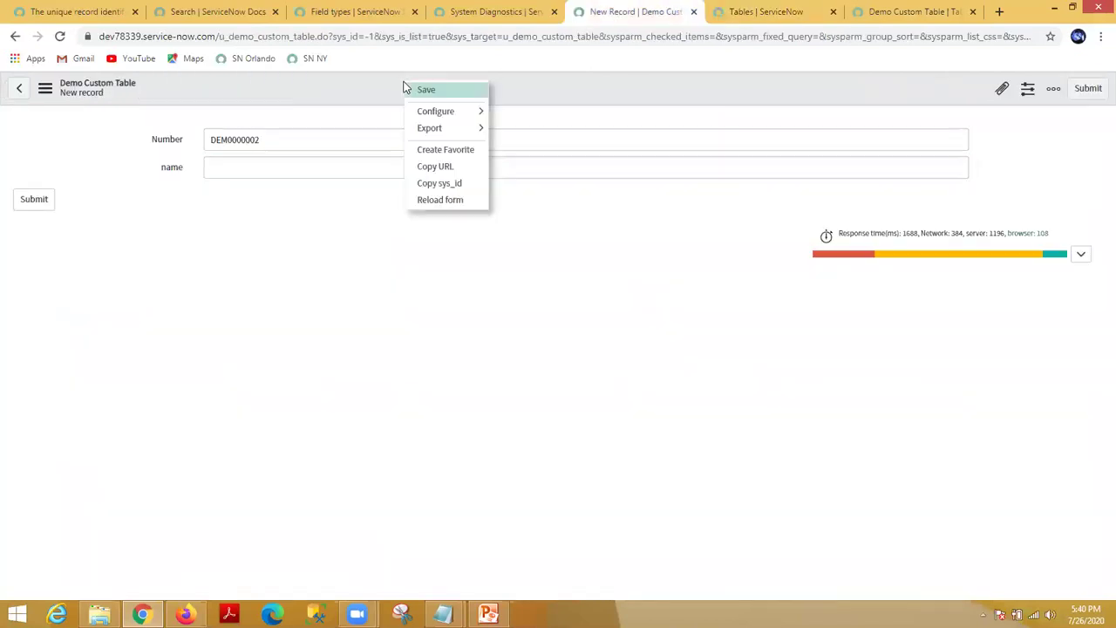
{"action": "left_click", "coordinate": [451, 200]}
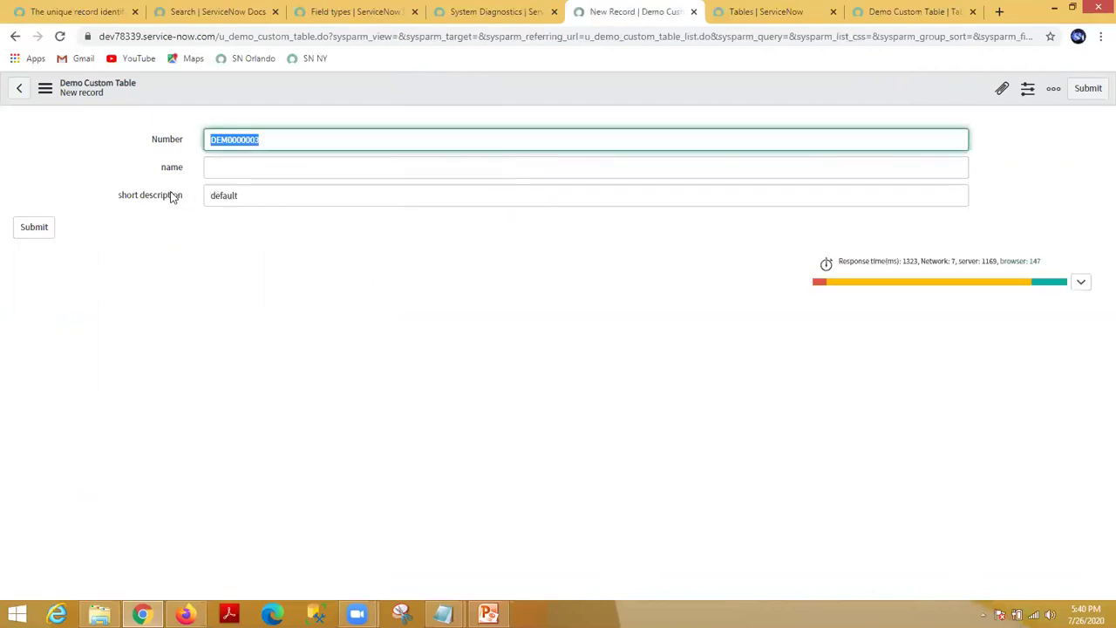
{"action": "left_click", "coordinate": [221, 167]}
{"action": "left_click", "coordinate": [230, 195]}
{"action": "left_click", "coordinate": [161, 199]}
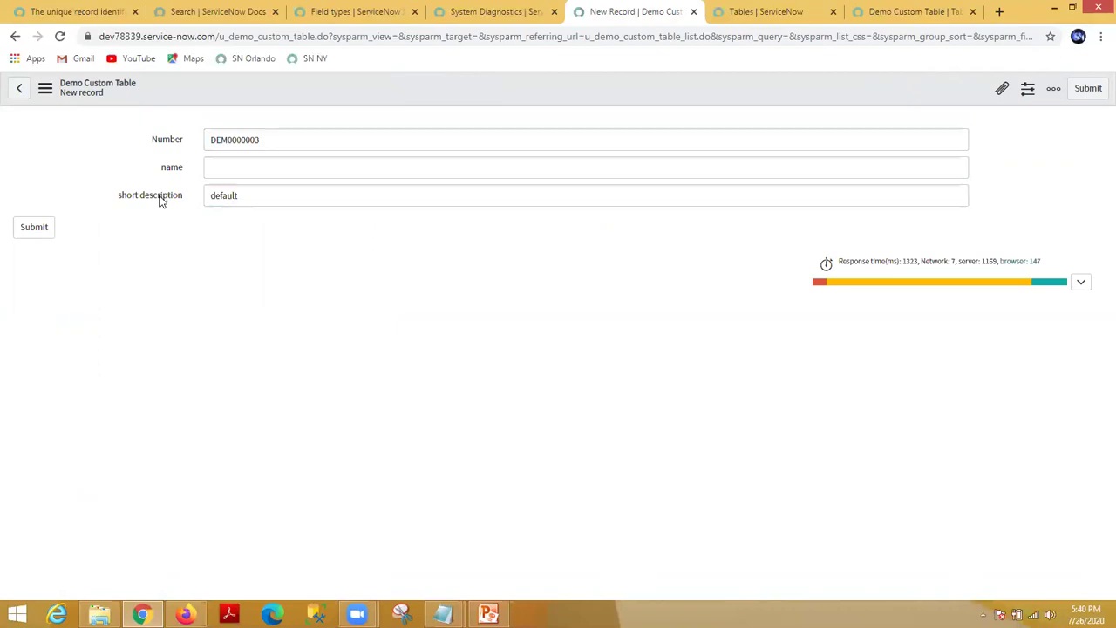
Step: Review the u_short_description dictionary details: table u_demo_custom_table, type string, max length 100
{"action": "right_click", "coordinate": [160, 200]}
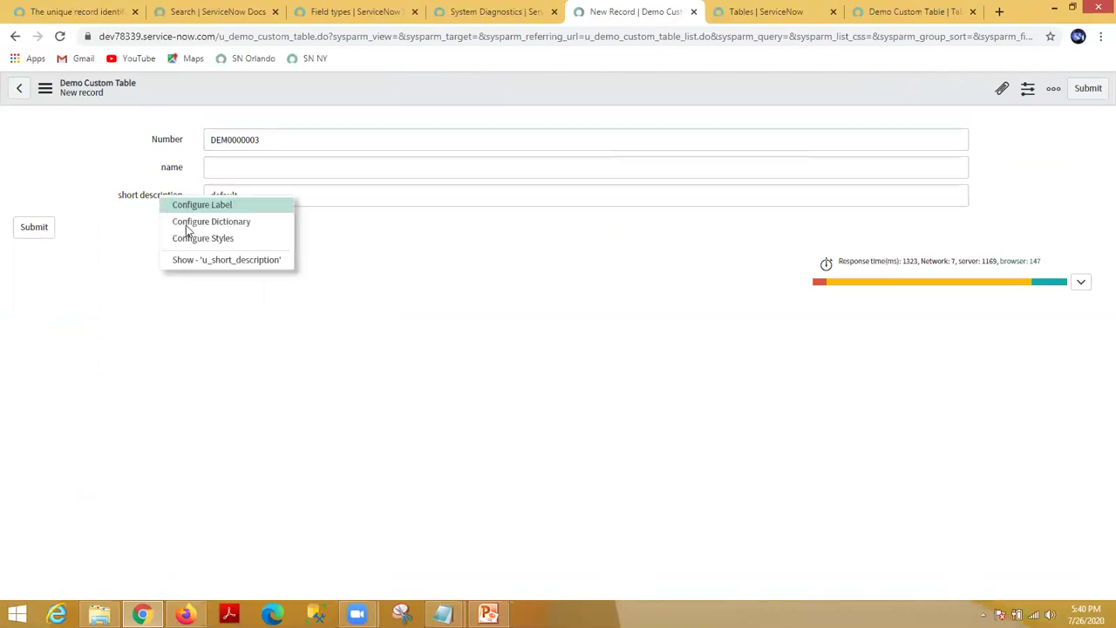
{"action": "left_click", "coordinate": [220, 262]}
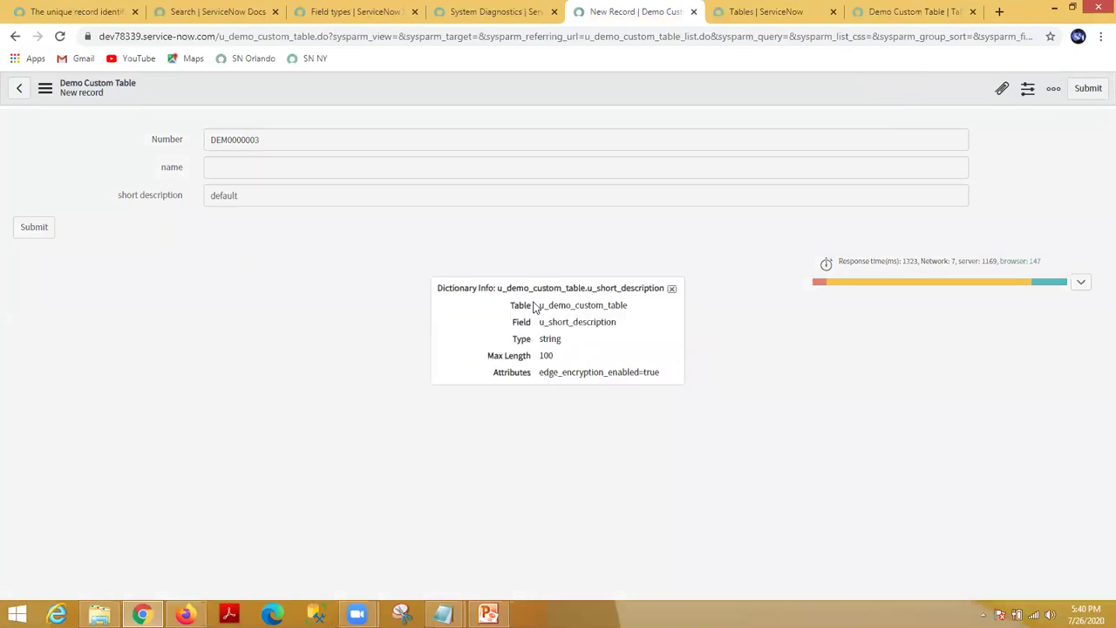
{"action": "left_click_drag", "start_coordinate": [540, 307], "coordinate": [632, 307]}
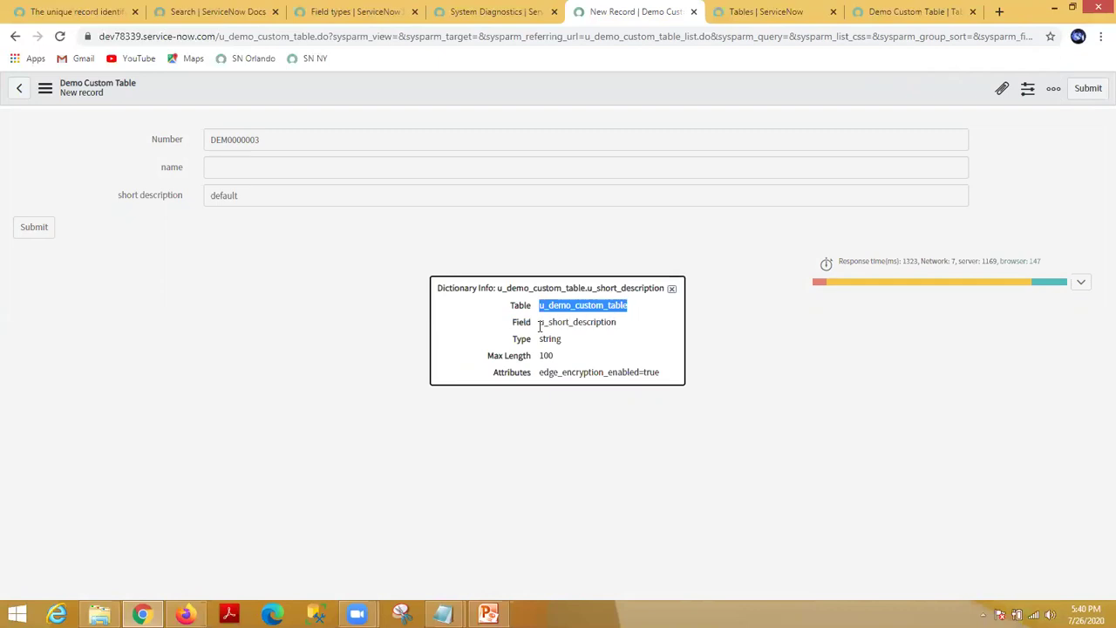
{"action": "left_click_drag", "start_coordinate": [540, 322], "coordinate": [619, 326]}
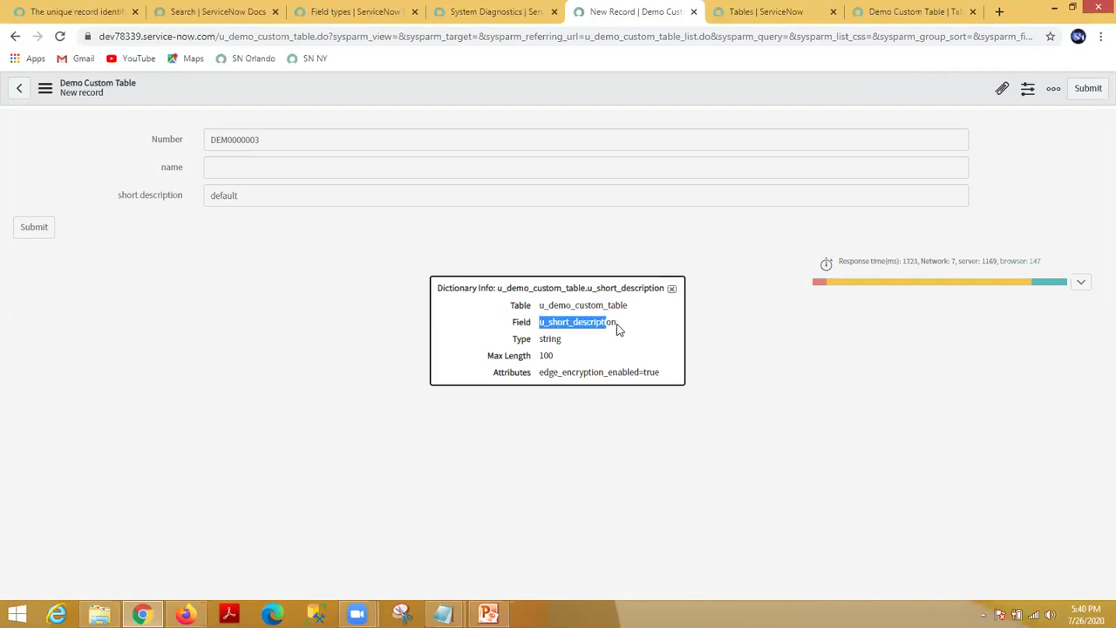
{"action": "double_click", "coordinate": [550, 338]}
{"action": "double_click", "coordinate": [546, 355]}
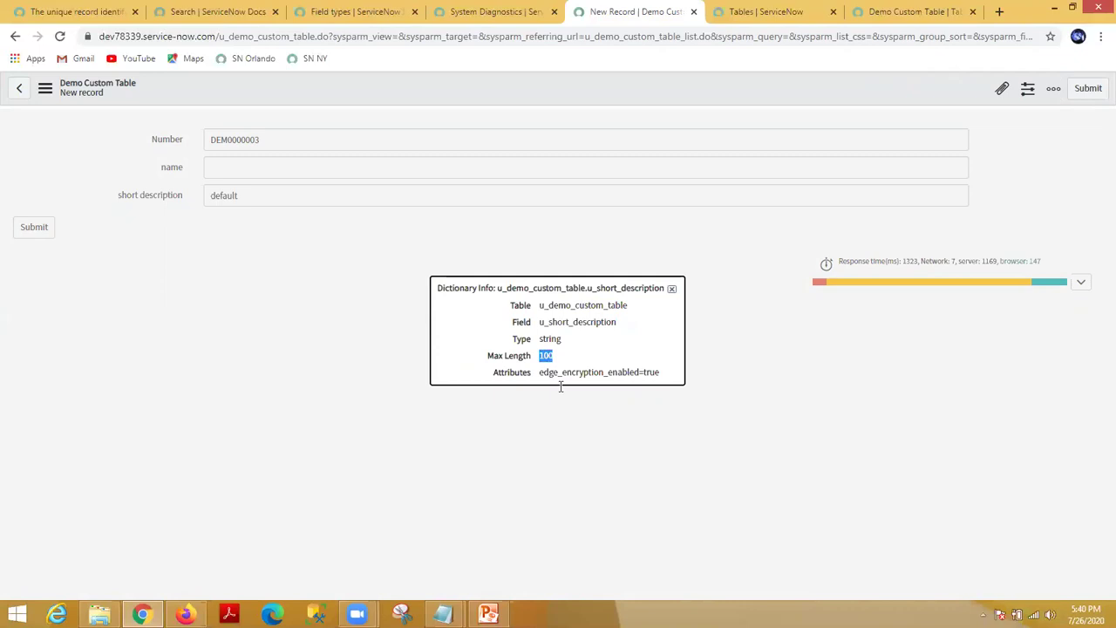
{"action": "left_click", "coordinate": [616, 397]}
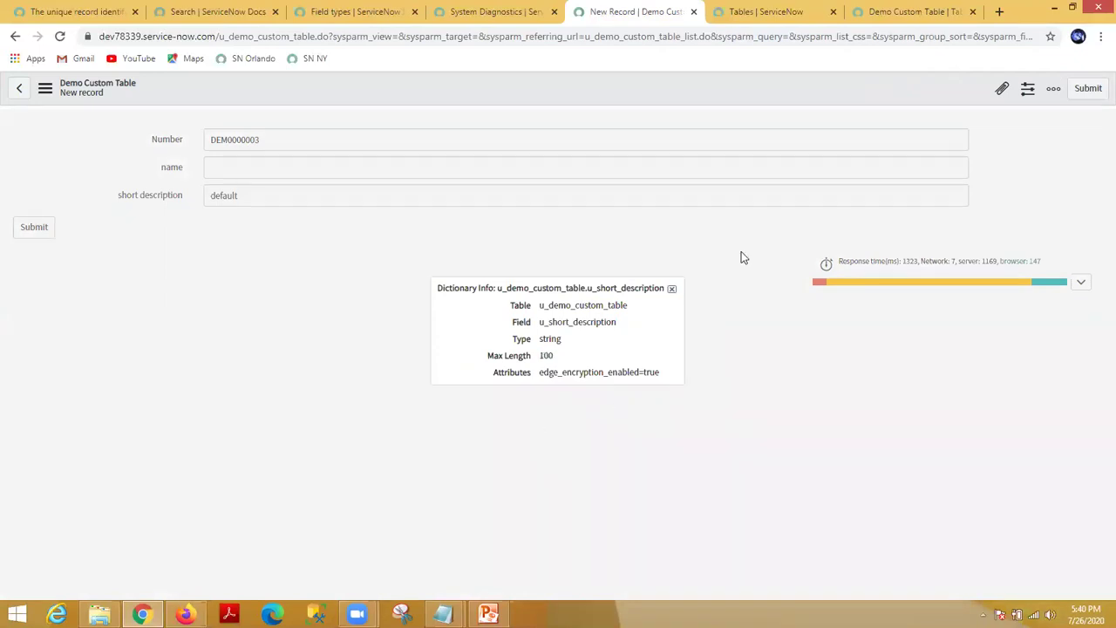
{"action": "left_click", "coordinate": [672, 288]}
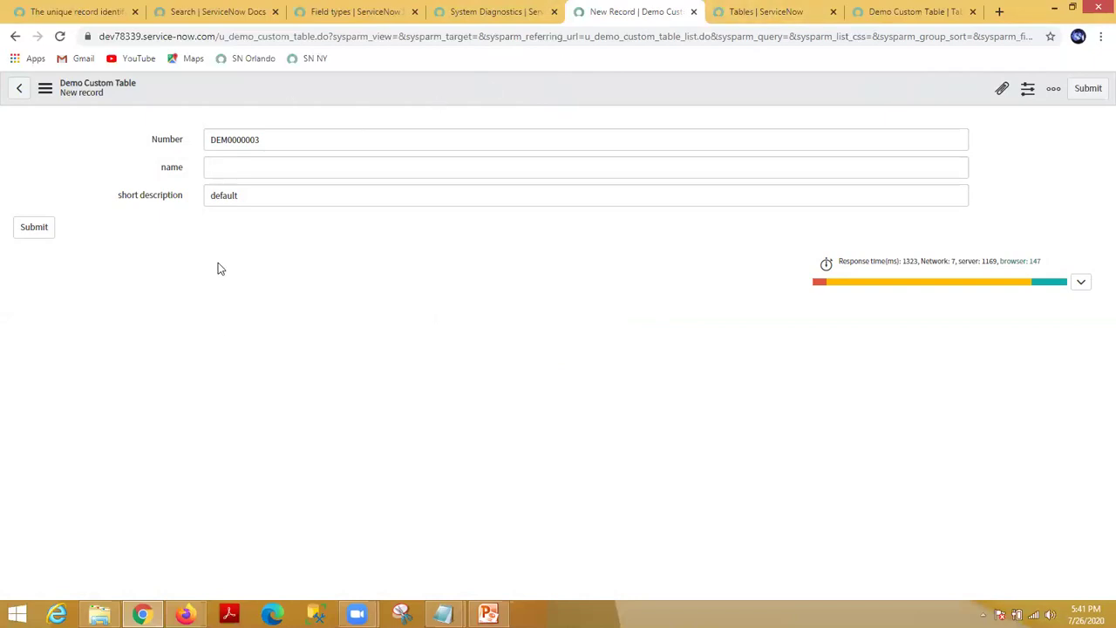
Step: Open the Demo Custom Table Form Layout from the form header's Configure menu
{"action": "right_click", "coordinate": [449, 87]}
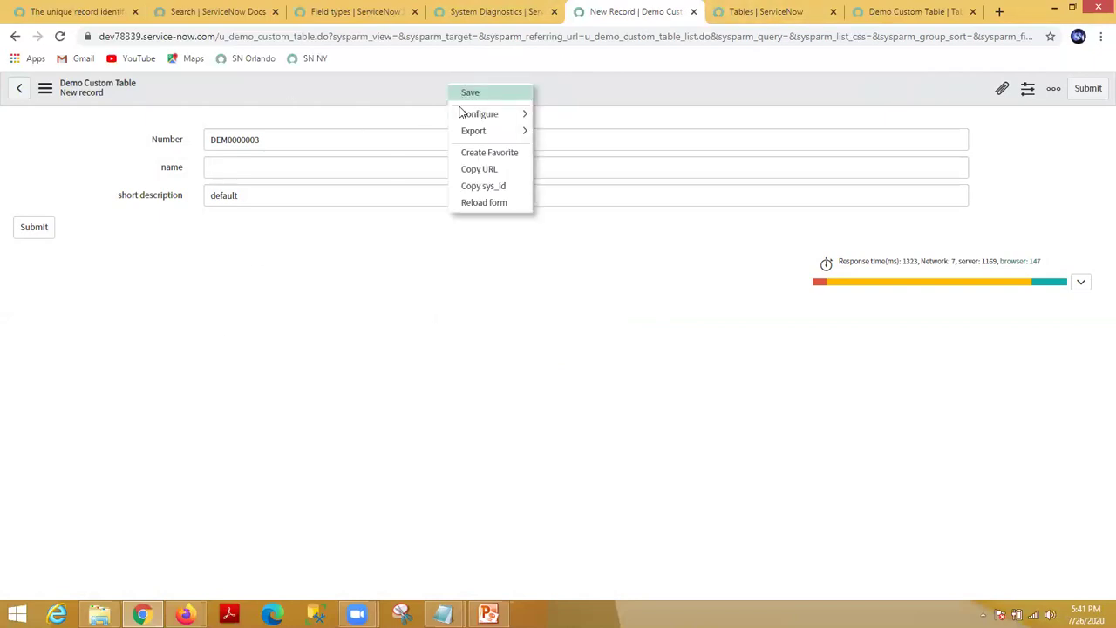
{"action": "mouse_move", "coordinate": [479, 113]}
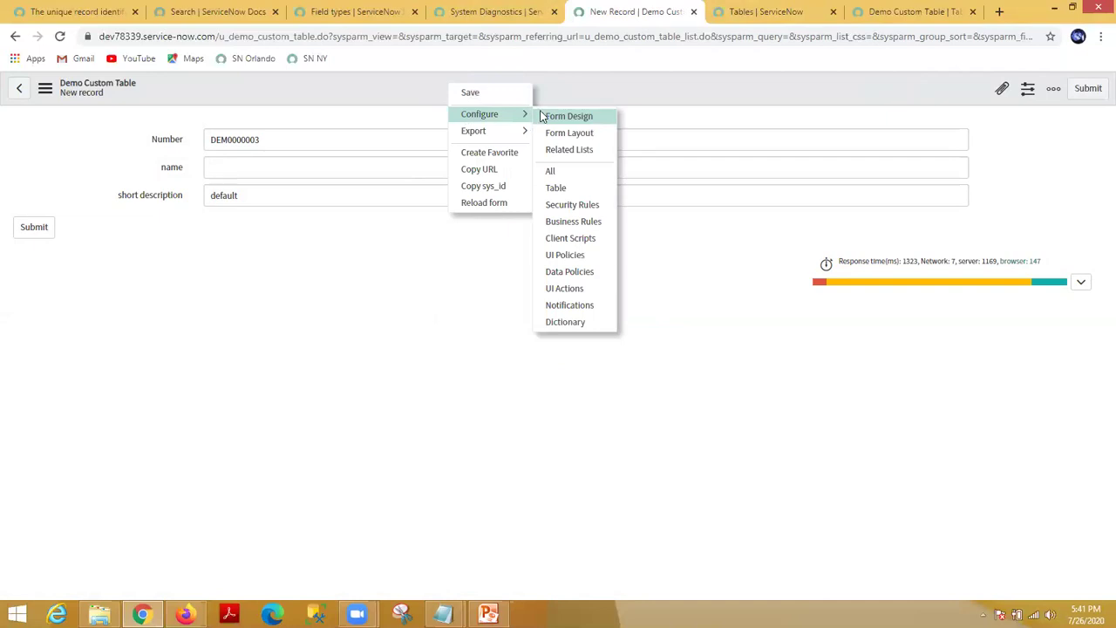
{"action": "left_click", "coordinate": [568, 132]}
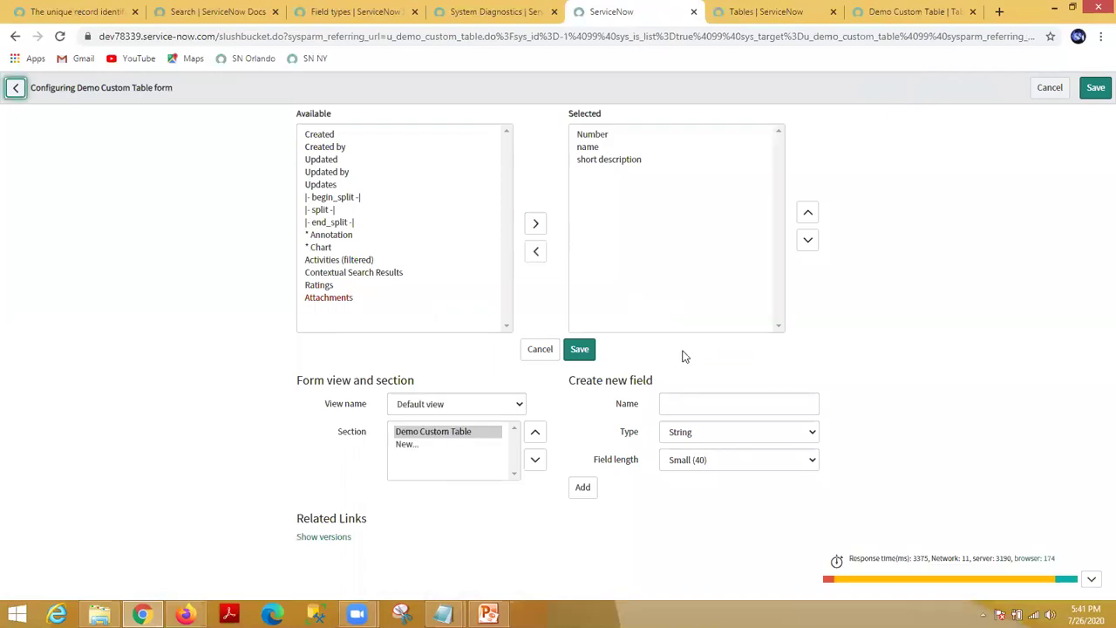
Step: Define a new field named truefalse with type True/False
{"action": "left_click", "coordinate": [687, 404]}
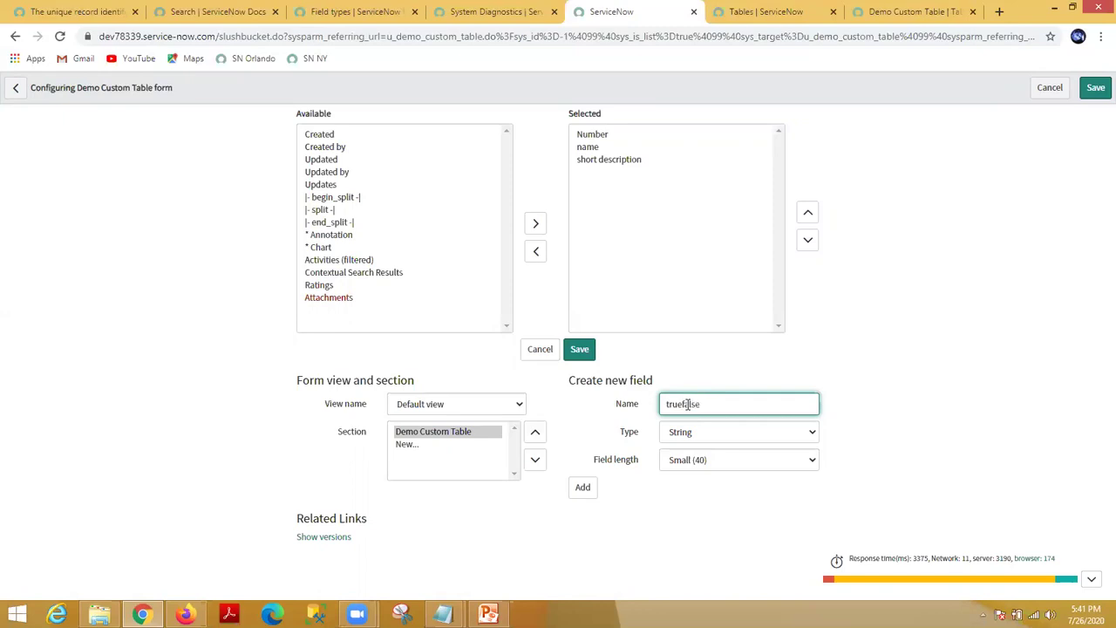
{"action": "left_click", "coordinate": [701, 433]}
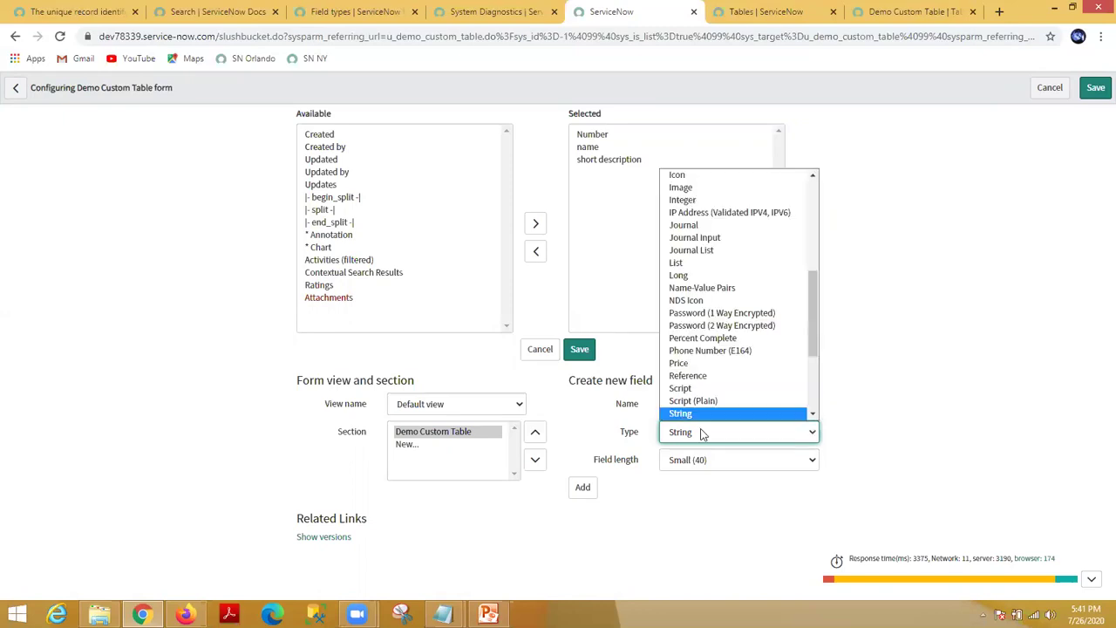
{"action": "scroll", "coordinate": [818, 290], "scroll_direction": "down", "scroll_amount": 4}
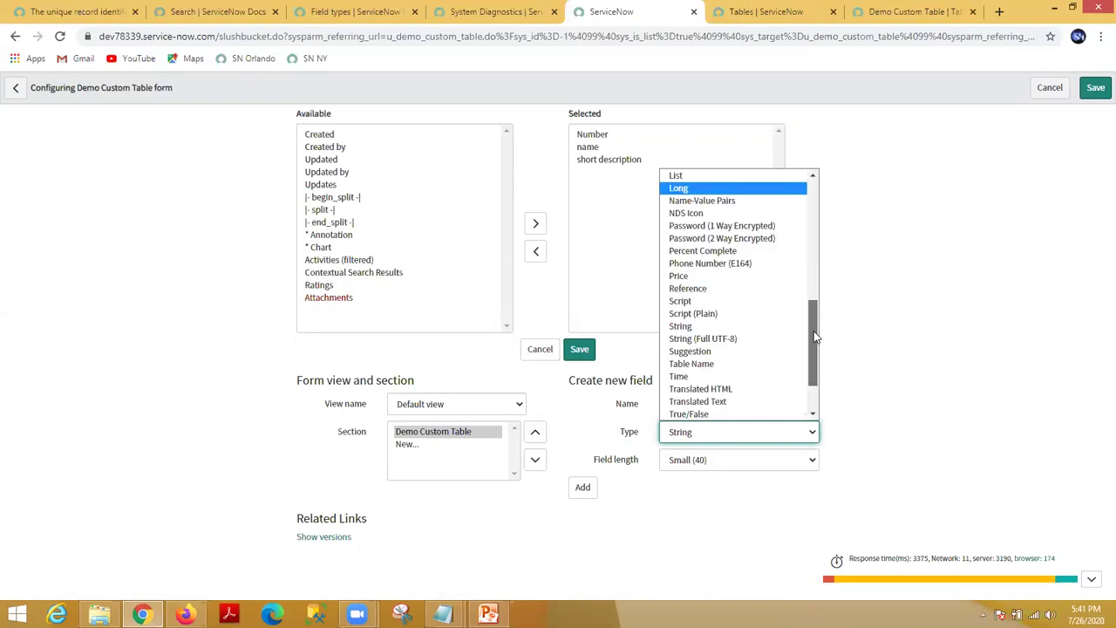
{"action": "scroll", "coordinate": [813, 228], "scroll_direction": "up", "scroll_amount": 5}
{"action": "scroll", "coordinate": [812, 229], "scroll_direction": "up", "scroll_amount": 5}
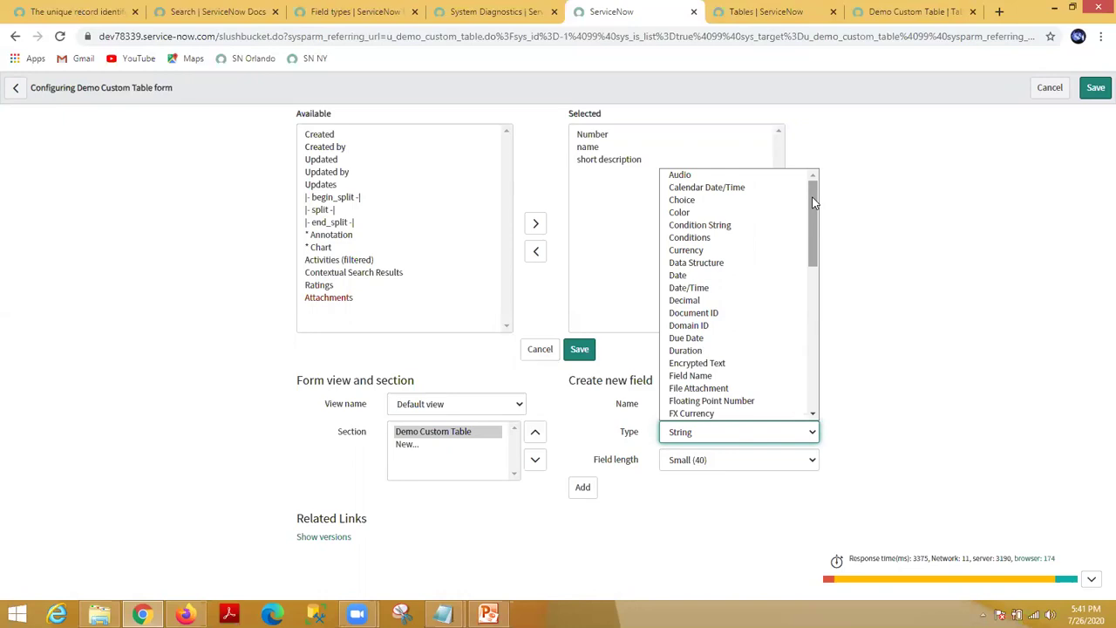
{"action": "scroll", "coordinate": [813, 202], "scroll_direction": "down", "scroll_amount": 1}
{"action": "scroll", "coordinate": [817, 187], "scroll_direction": "up", "scroll_amount": 1}
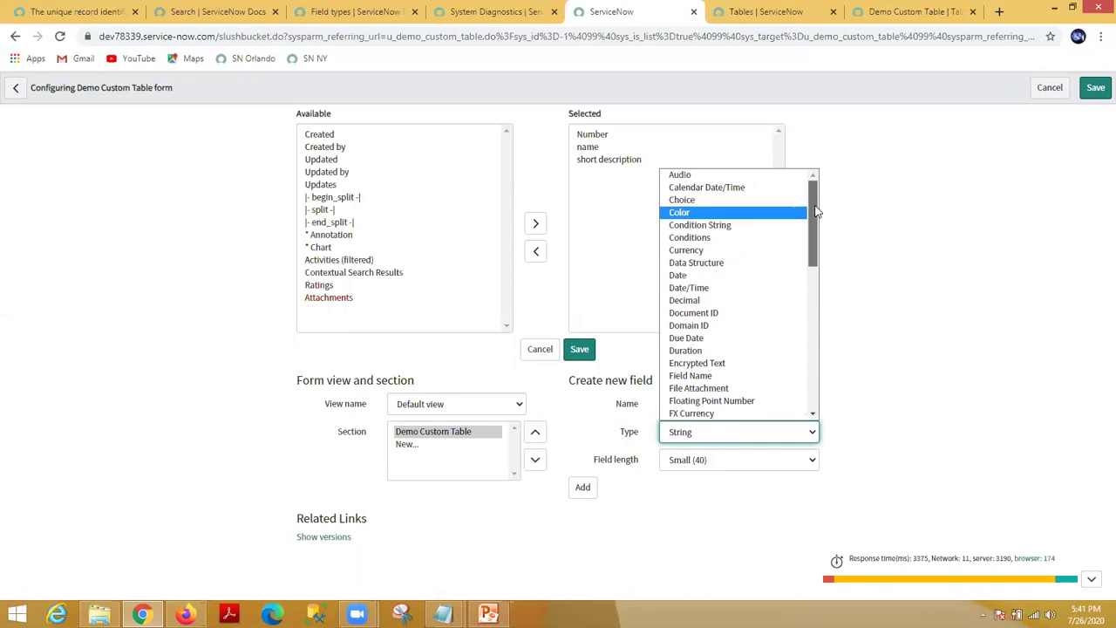
{"action": "scroll", "coordinate": [814, 222], "scroll_direction": "down", "scroll_amount": 1}
{"action": "scroll", "coordinate": [815, 222], "scroll_direction": "down", "scroll_amount": 3}
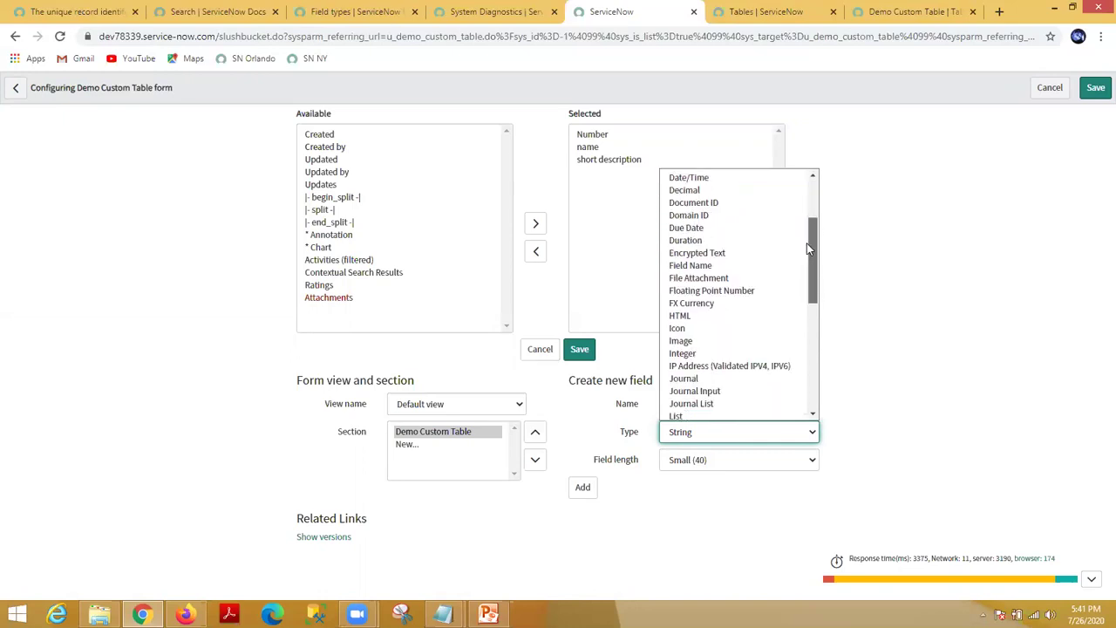
{"action": "scroll", "coordinate": [804, 343], "scroll_direction": "down", "scroll_amount": 8}
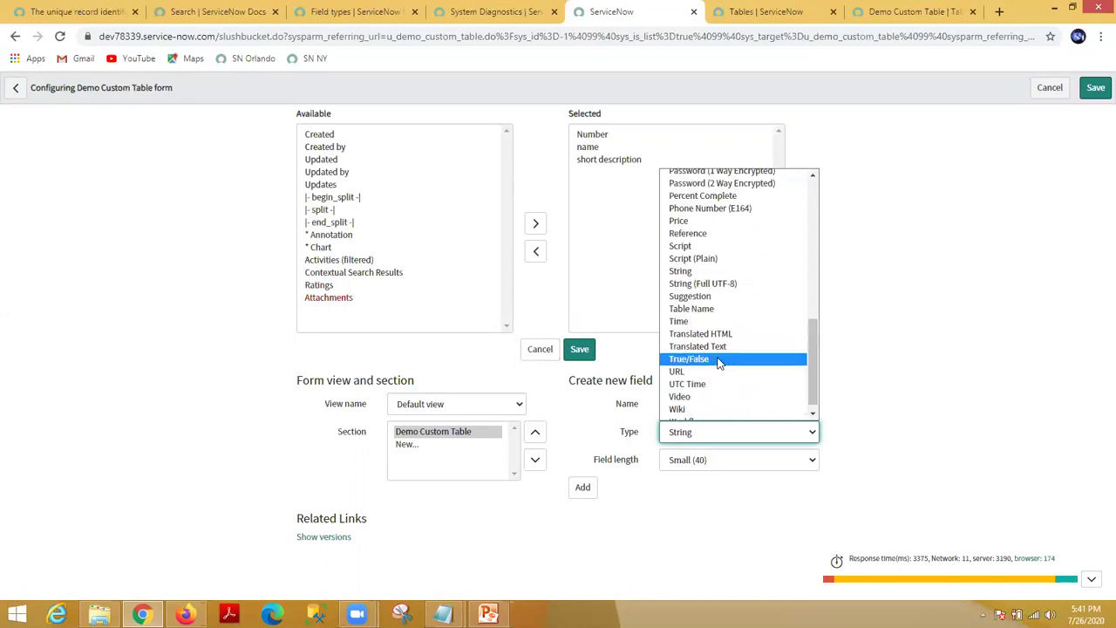
{"action": "left_click", "coordinate": [723, 359]}
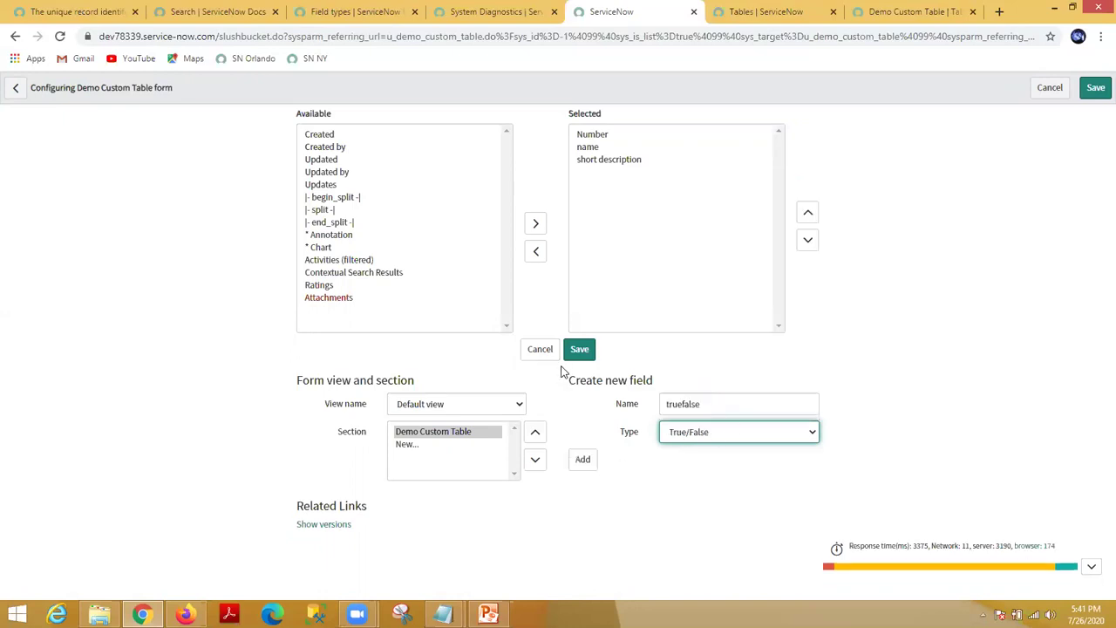
Step: Add the truefalse field after short description and save the form layout
{"action": "left_click", "coordinate": [581, 461]}
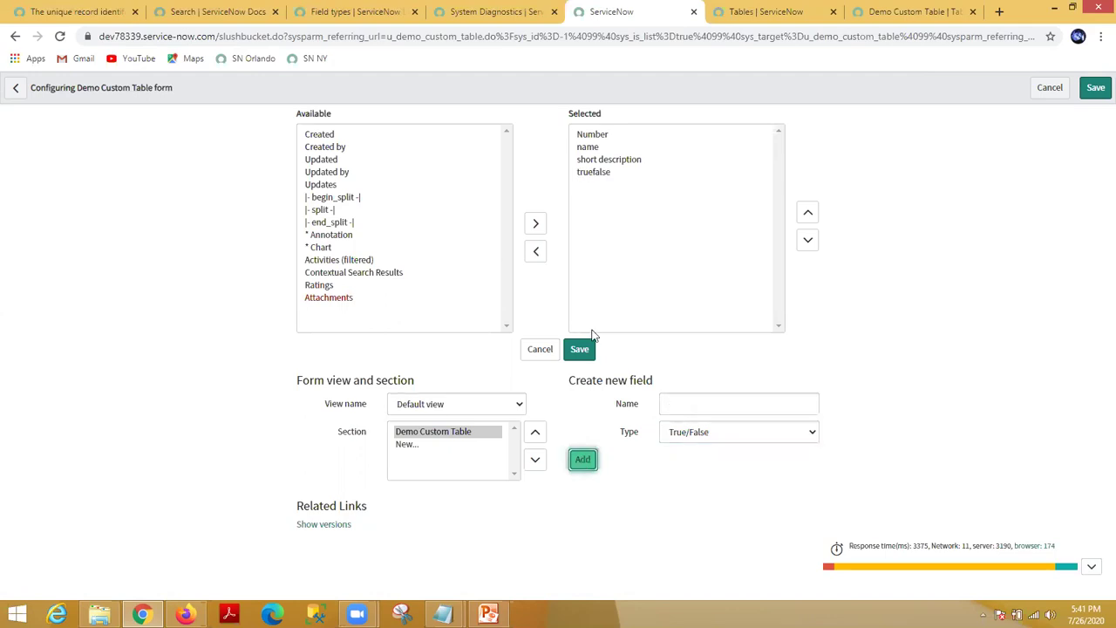
{"action": "left_click", "coordinate": [593, 171]}
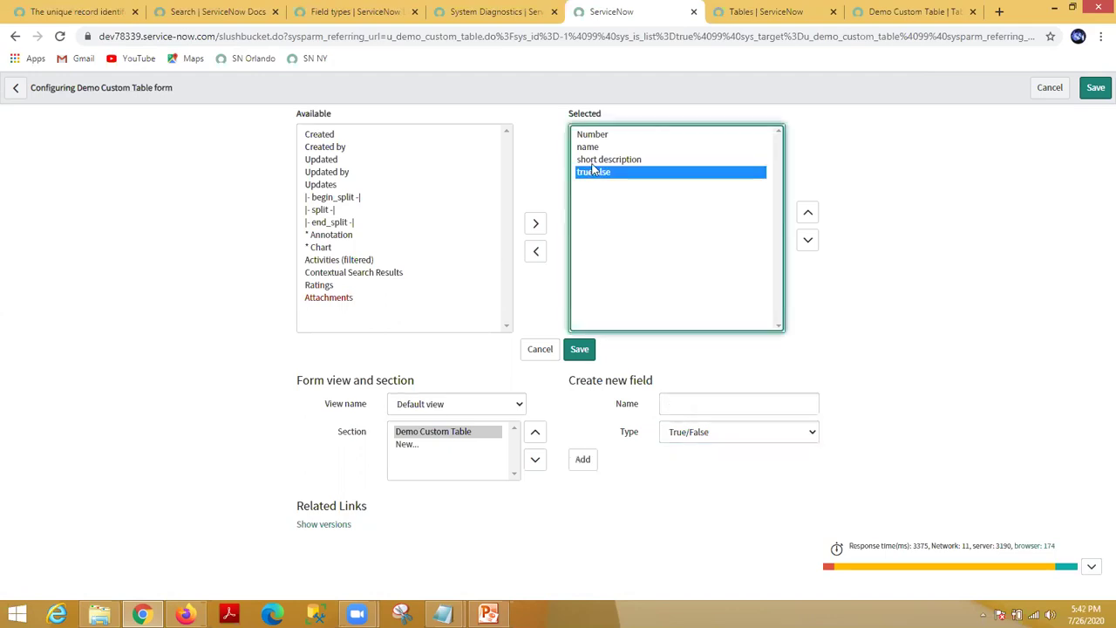
{"action": "left_click", "coordinate": [579, 350]}
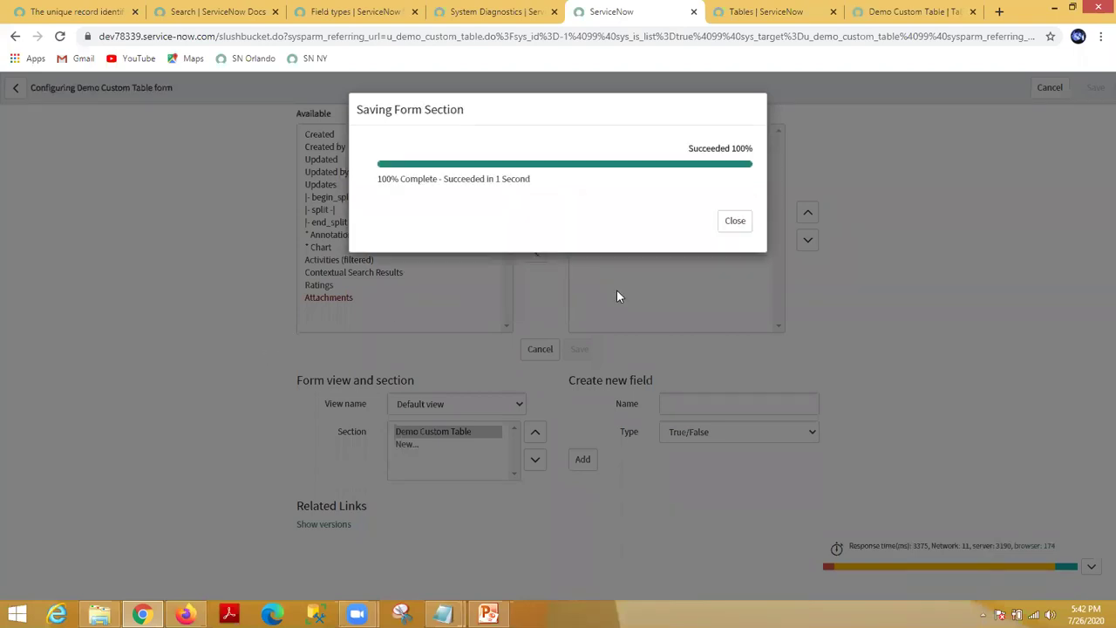
Step: Dismiss the save confirmation and tick, then untick, the new truefalse checkbox
{"action": "left_click", "coordinate": [735, 222]}
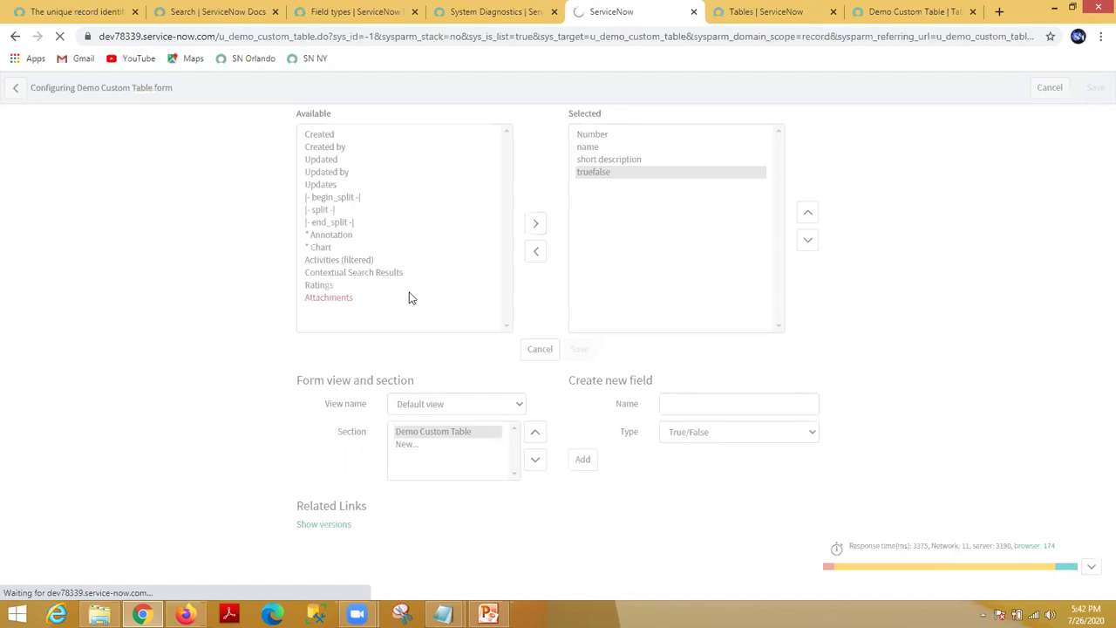
{"action": "left_click", "coordinate": [212, 226]}
{"action": "left_click", "coordinate": [213, 225]}
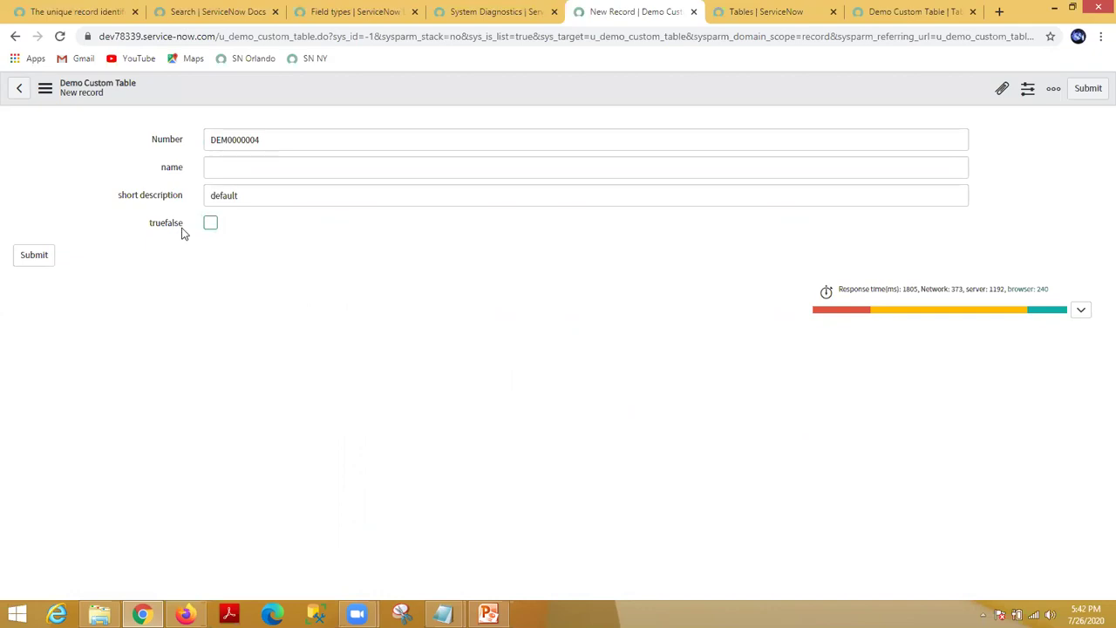
Step: Show the u_truefalse dictionary details and review its boolean type and u_demo_custom_table table
{"action": "right_click", "coordinate": [182, 233]}
{"action": "left_click", "coordinate": [225, 288]}
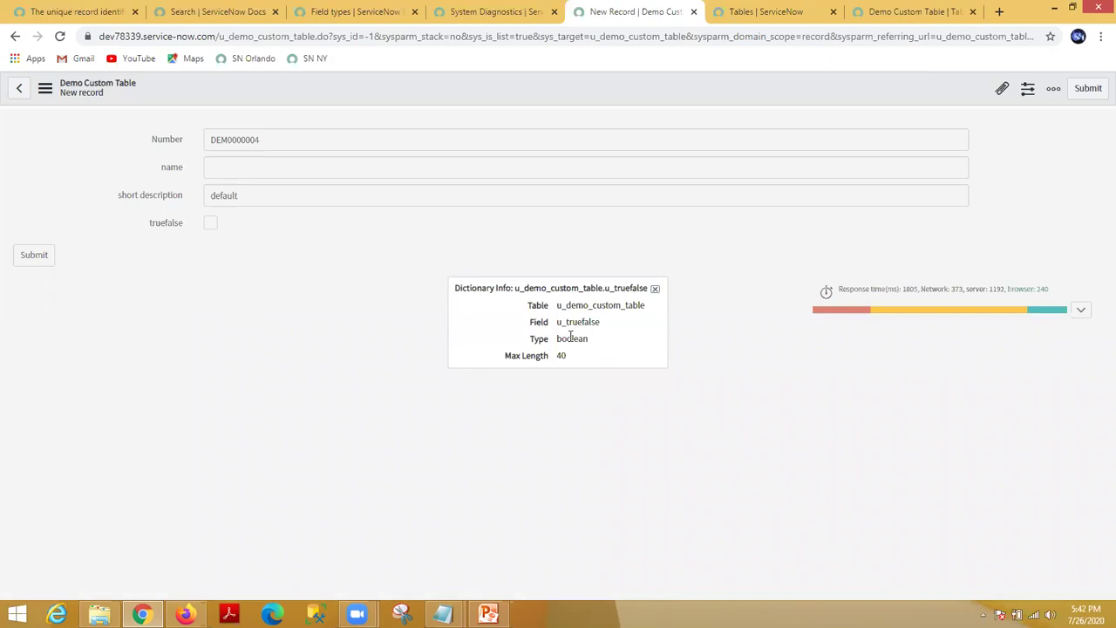
{"action": "double_click", "coordinate": [572, 339]}
{"action": "double_click", "coordinate": [569, 322]}
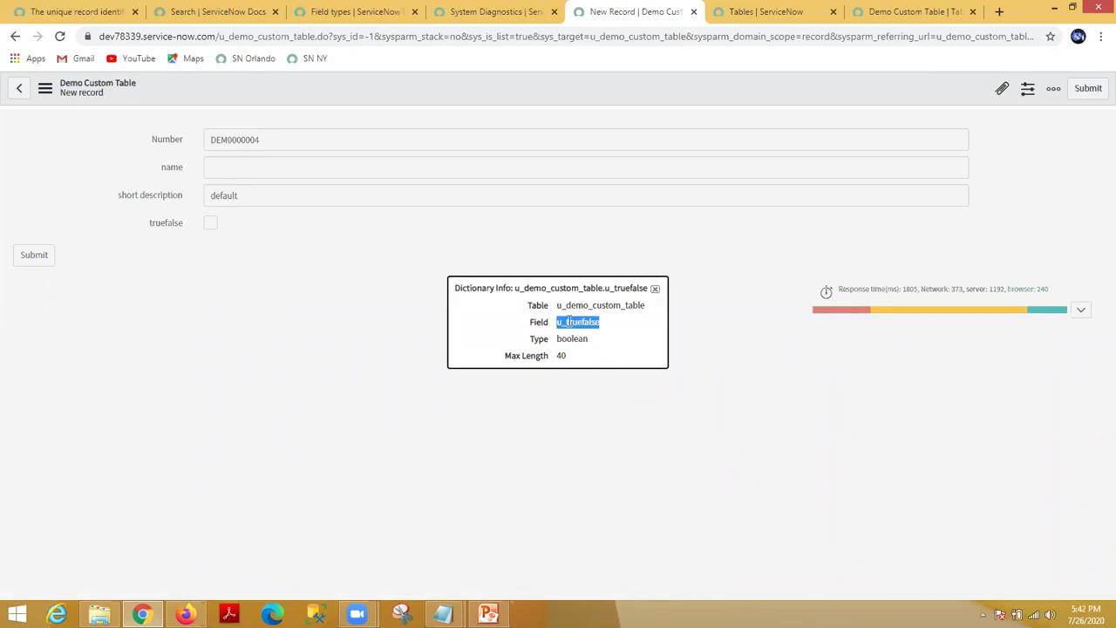
{"action": "double_click", "coordinate": [576, 306]}
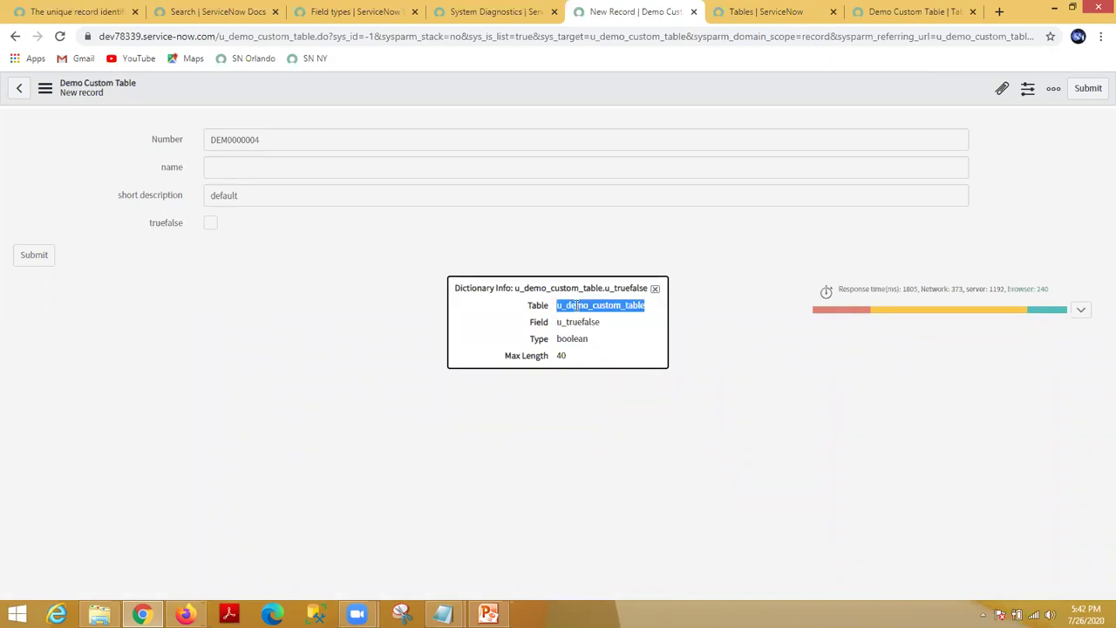
{"action": "left_click", "coordinate": [655, 288]}
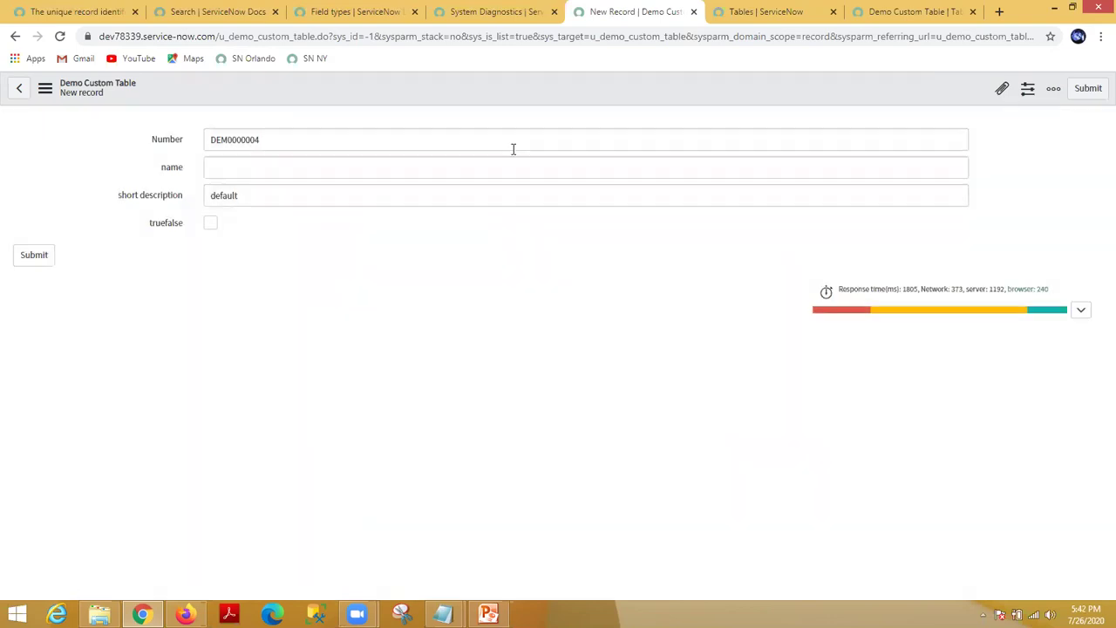
Step: Open Form Design for the Demo Custom Table from the header's Configure menu
{"action": "right_click", "coordinate": [526, 81]}
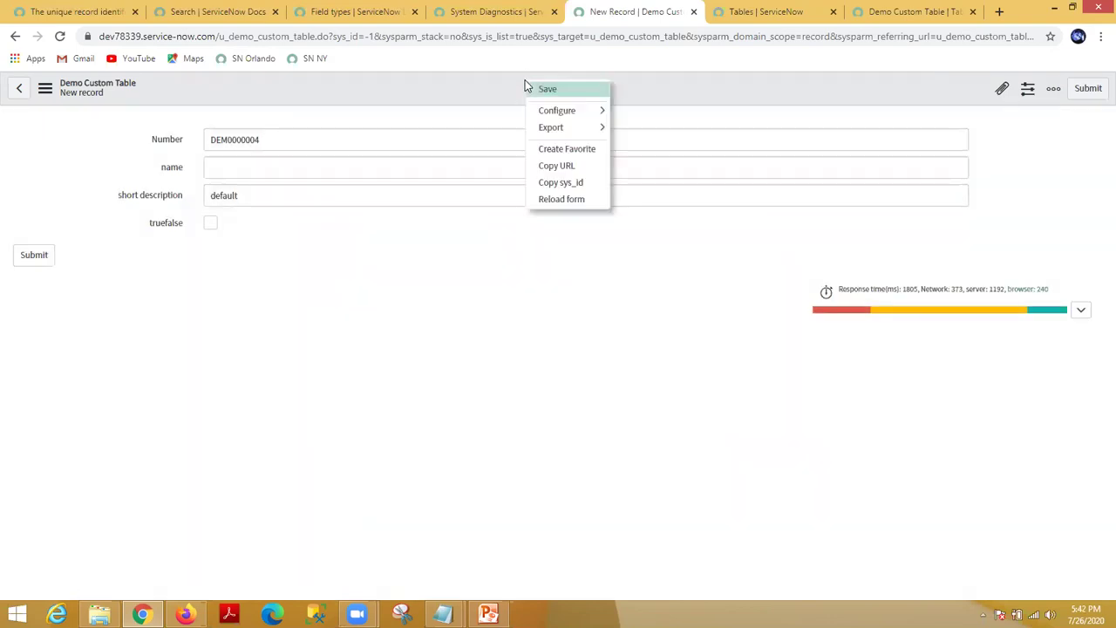
{"action": "mouse_move", "coordinate": [578, 122]}
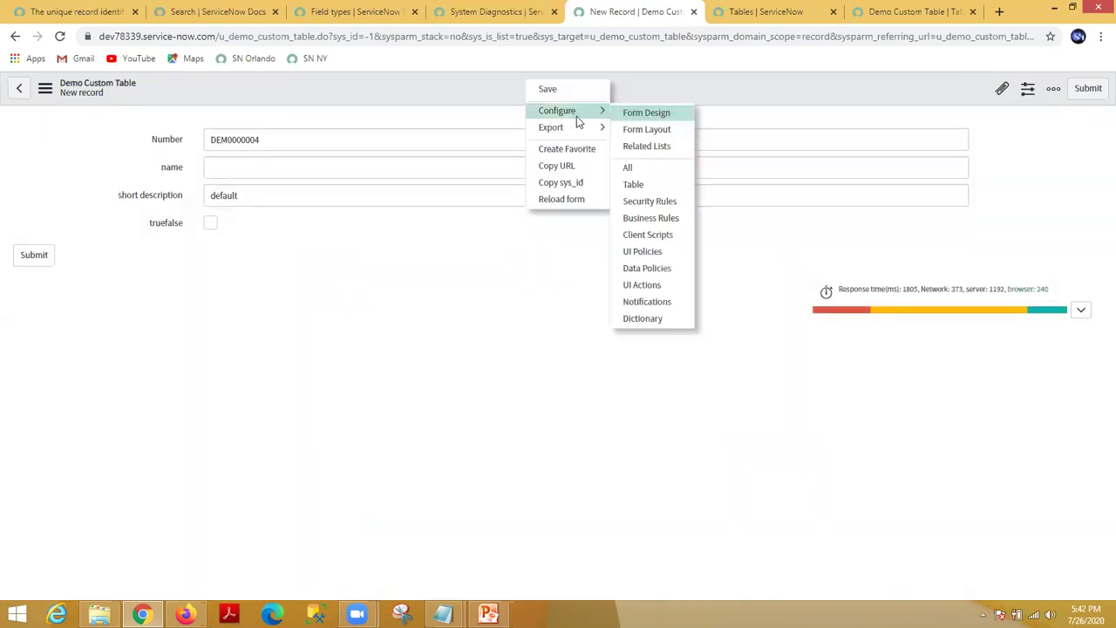
{"action": "left_click", "coordinate": [646, 119]}
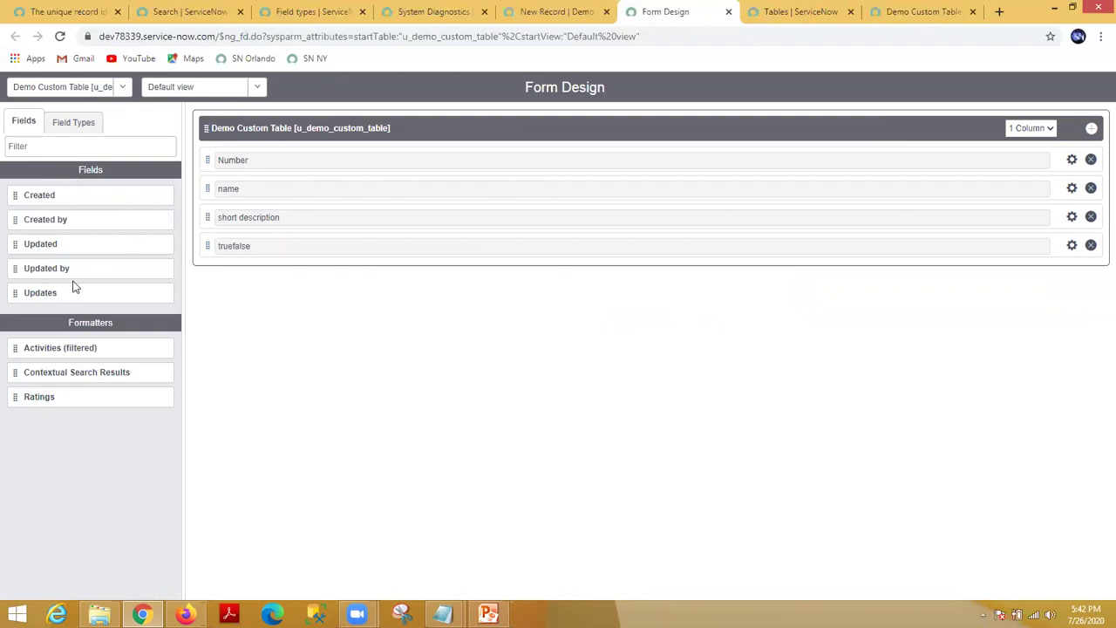
Step: Browse the designer's Field Types and Fields lists in the side panel
{"action": "left_click", "coordinate": [73, 124]}
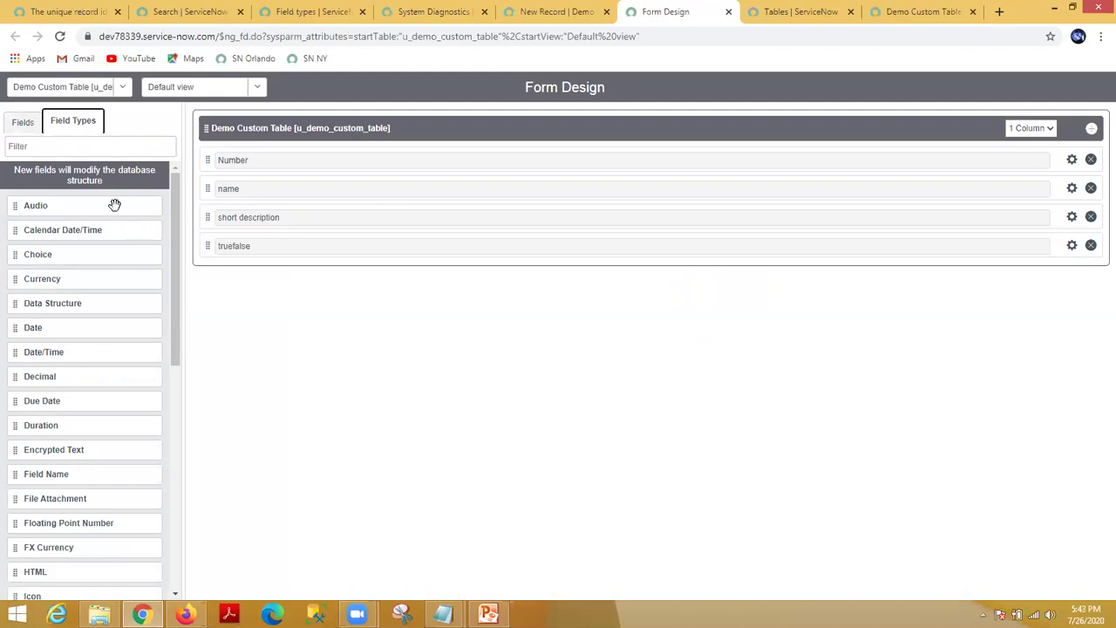
{"action": "left_click_drag", "start_coordinate": [175, 240], "coordinate": [159, 170]}
{"action": "left_click", "coordinate": [21, 126]}
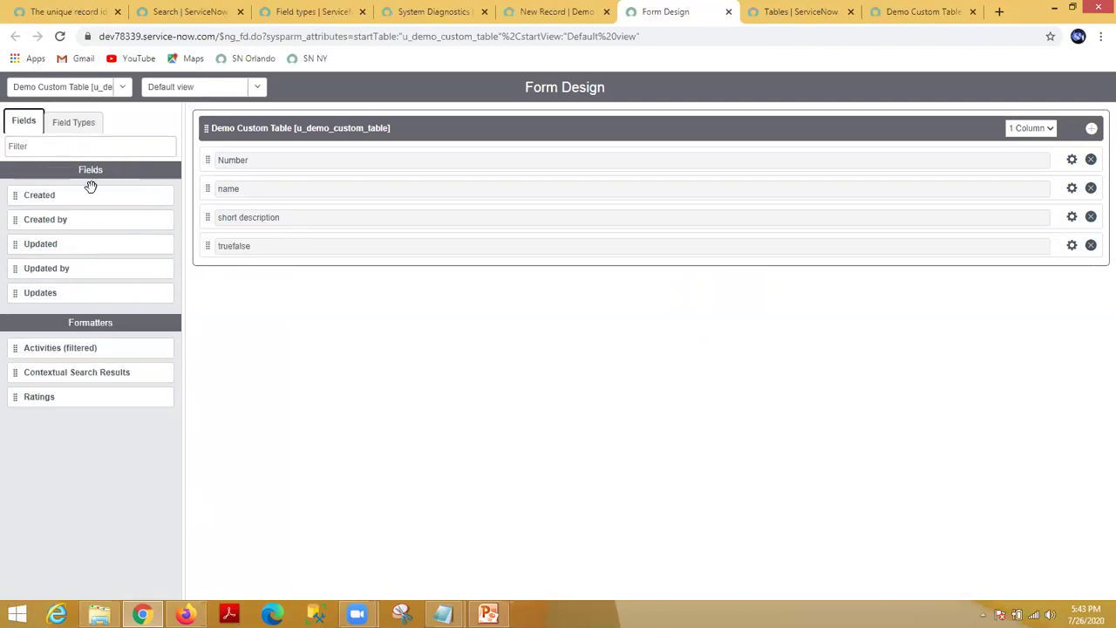
{"action": "left_click", "coordinate": [75, 123]}
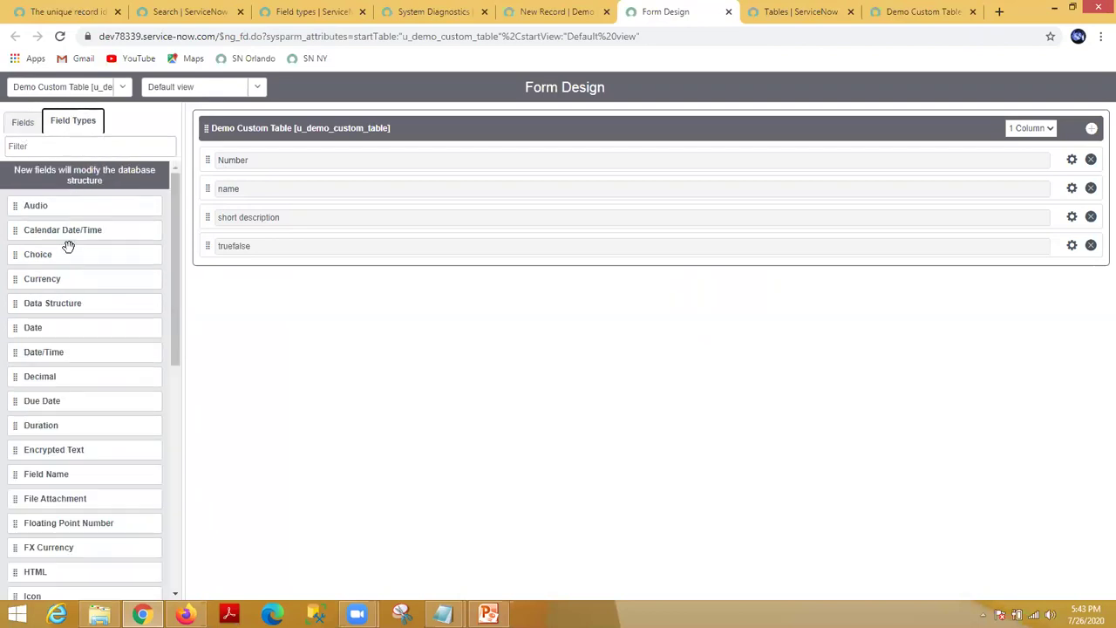
Step: Add a Date/Time field labelled 'custom date_time' below truefalse and save the form design
{"action": "left_click_drag", "start_coordinate": [58, 353], "coordinate": [257, 320]}
{"action": "double_click", "coordinate": [261, 274]}
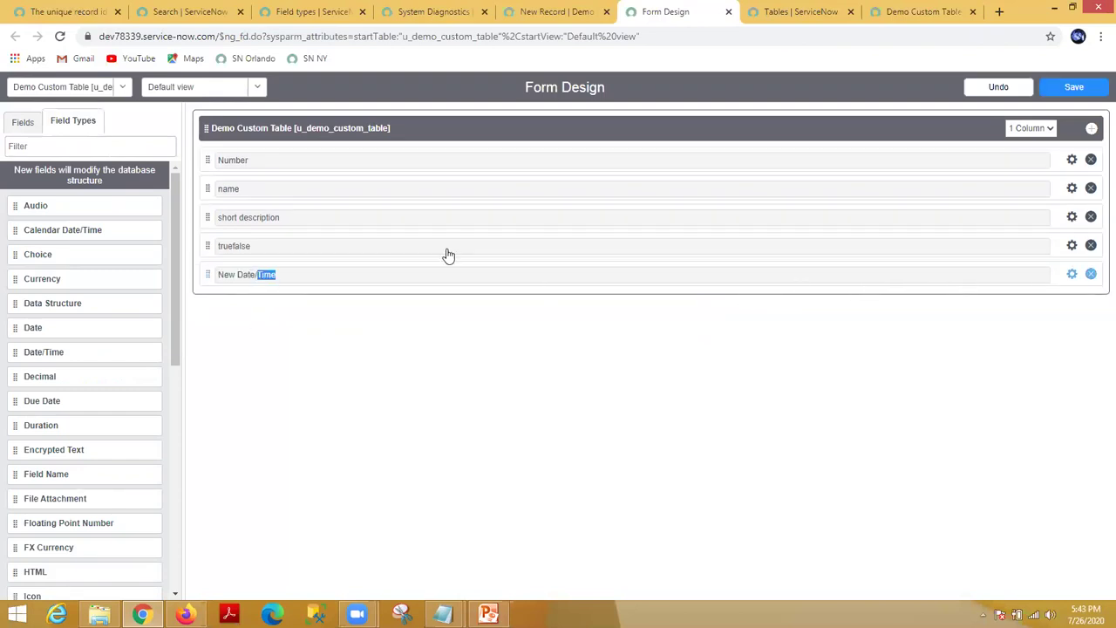
{"action": "triple_click", "coordinate": [265, 274]}
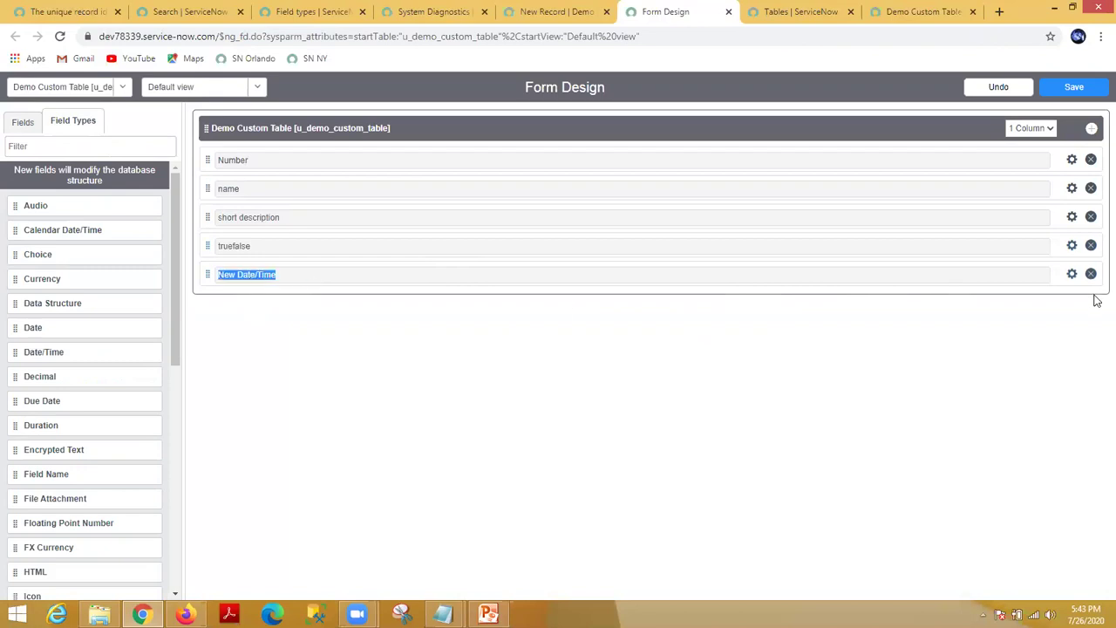
{"action": "left_click", "coordinate": [1072, 274]}
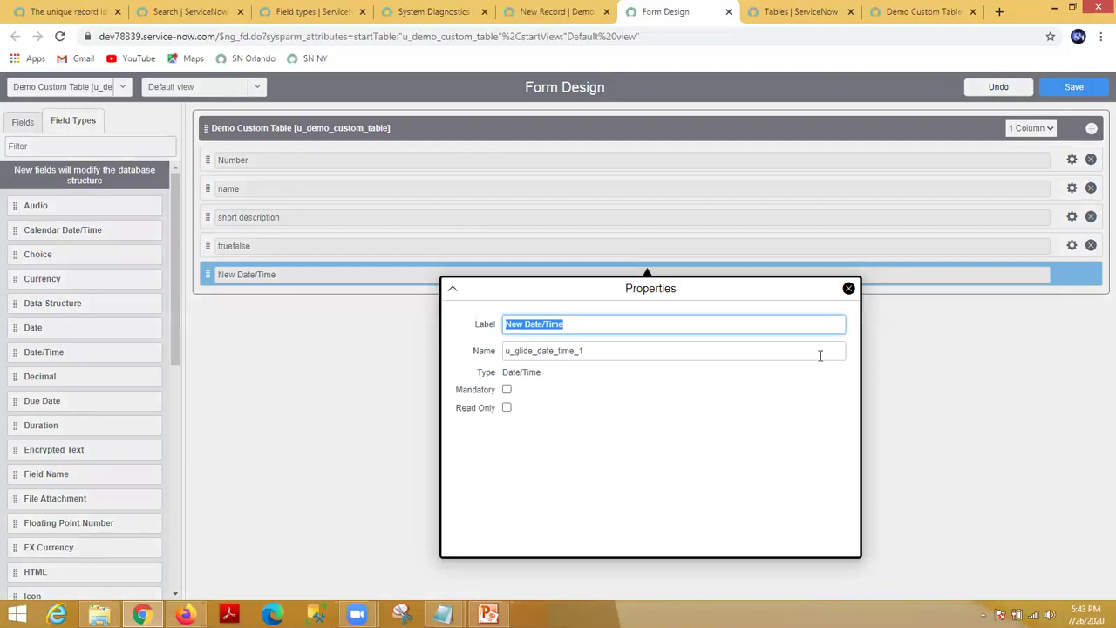
{"action": "type", "text": "custom dat"}
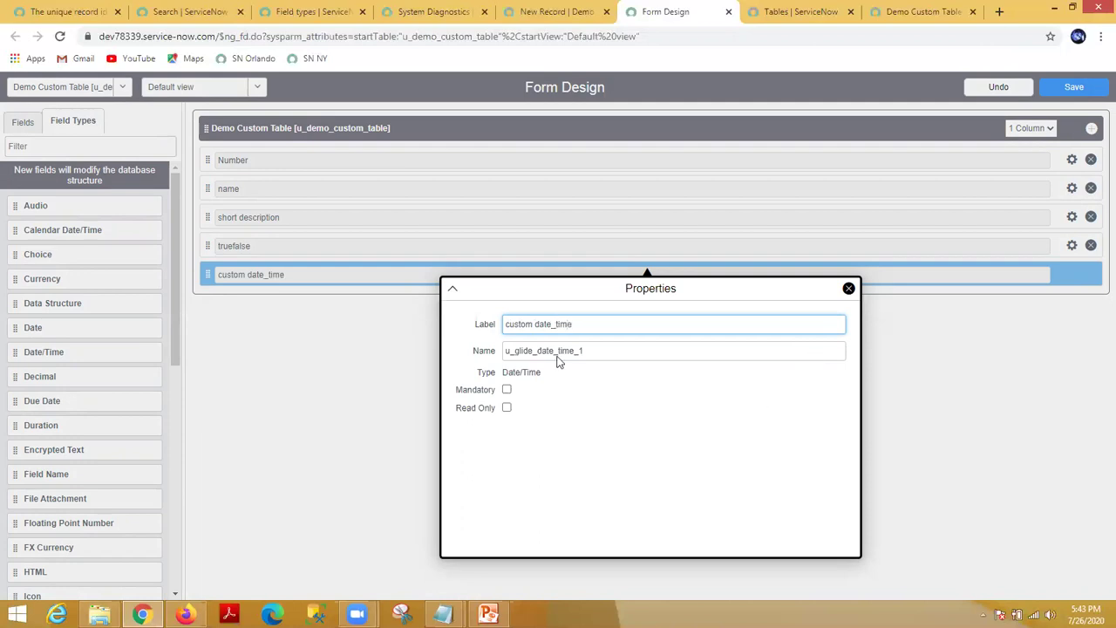
{"action": "left_click", "coordinate": [583, 397]}
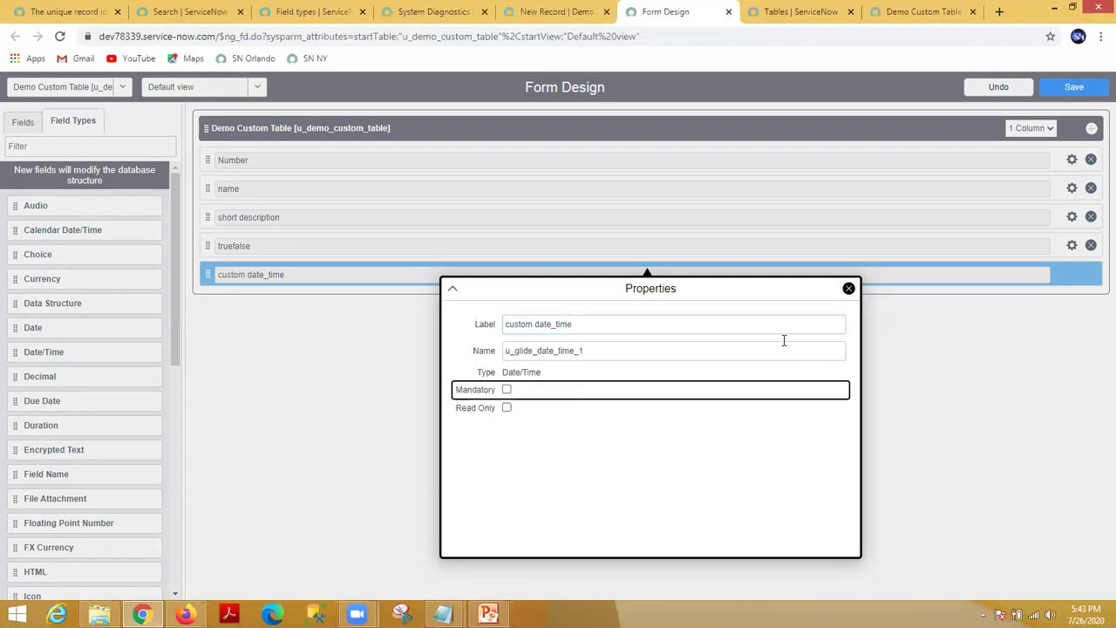
{"action": "left_click", "coordinate": [1023, 442]}
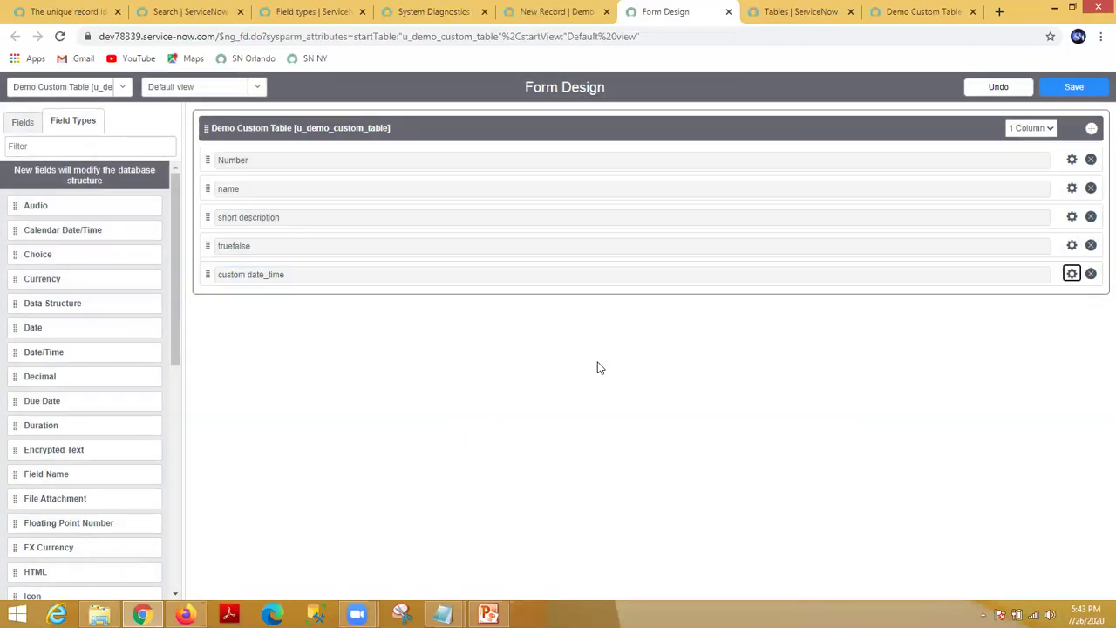
{"action": "left_click", "coordinate": [1076, 87]}
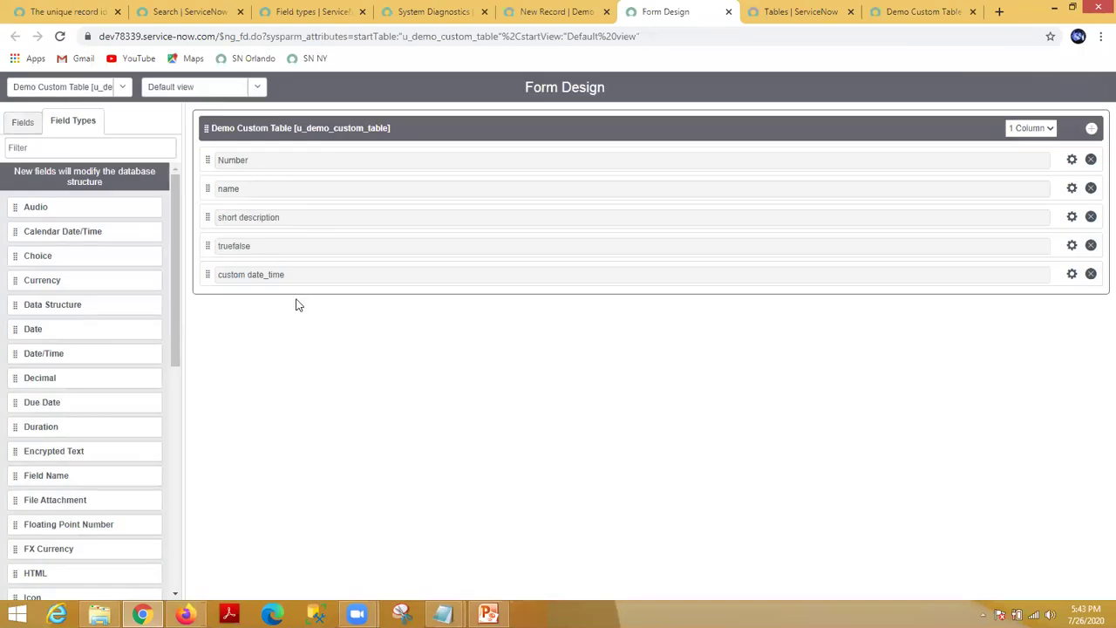
{"action": "left_click", "coordinate": [550, 12]}
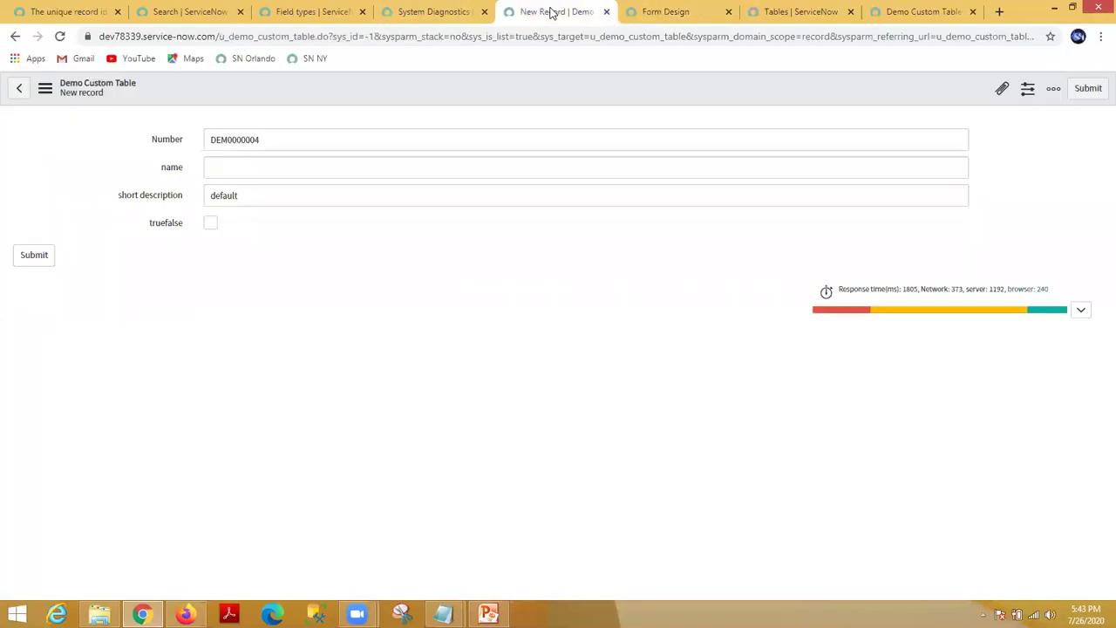
{"action": "right_click", "coordinate": [394, 98]}
{"action": "left_click", "coordinate": [425, 209]}
{"action": "left_click", "coordinate": [216, 251]}
{"action": "left_click", "coordinate": [957, 253]}
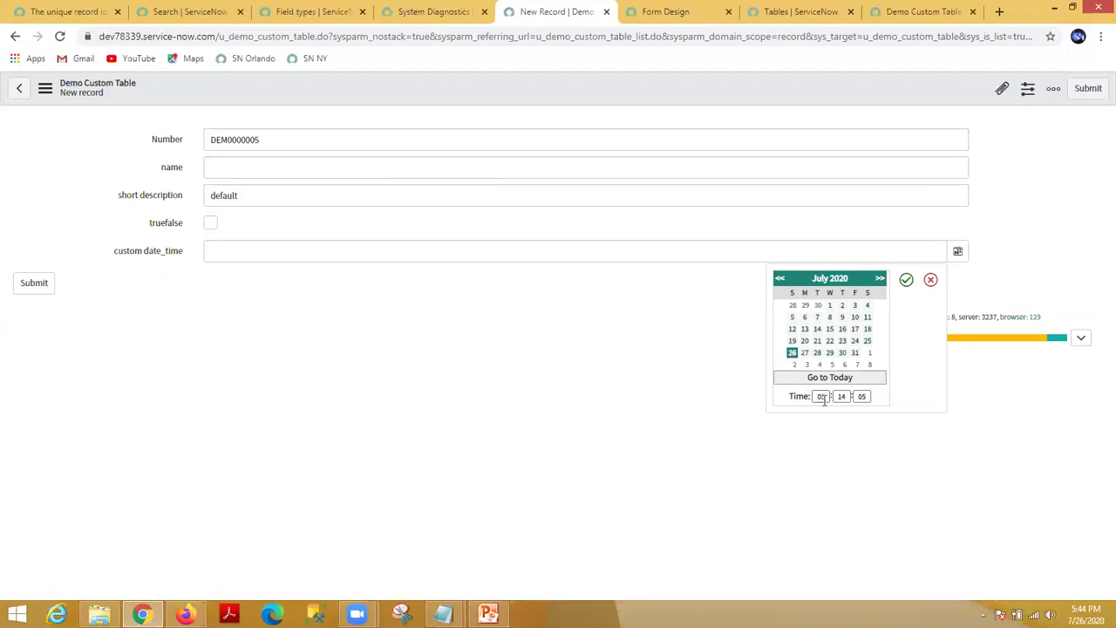
{"action": "left_click", "coordinate": [907, 280]}
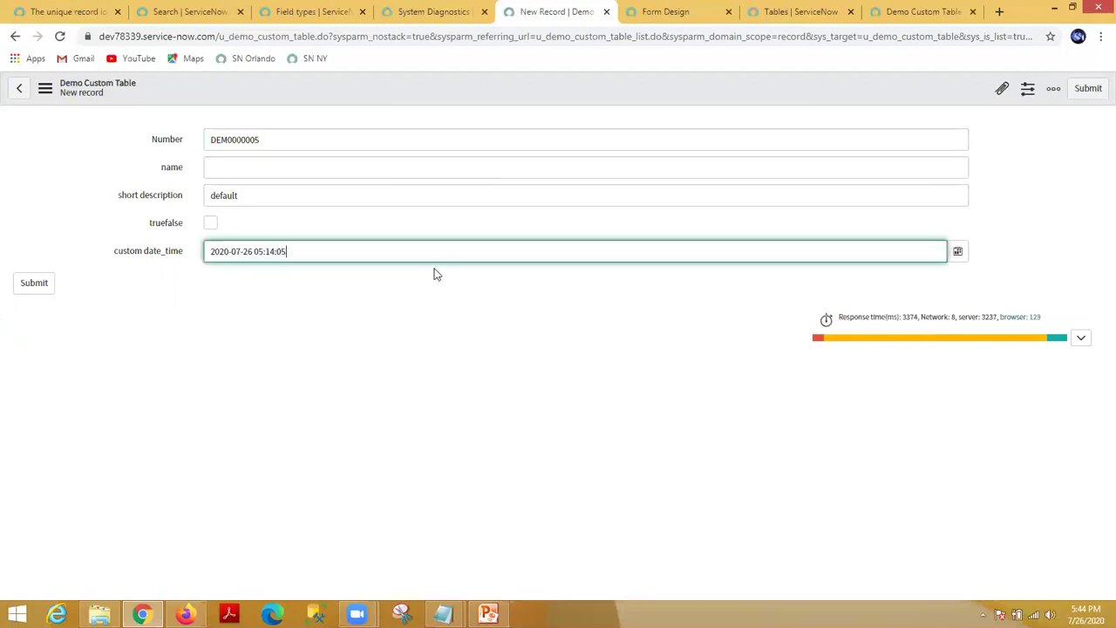
{"action": "triple_click", "coordinate": [290, 251]}
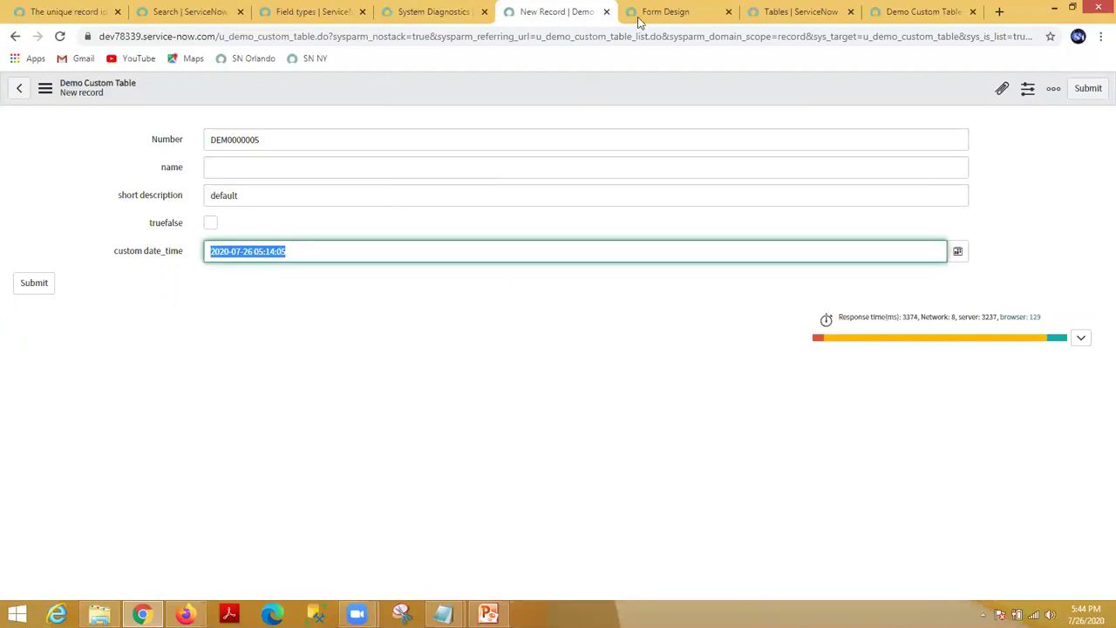
{"action": "left_click", "coordinate": [645, 14]}
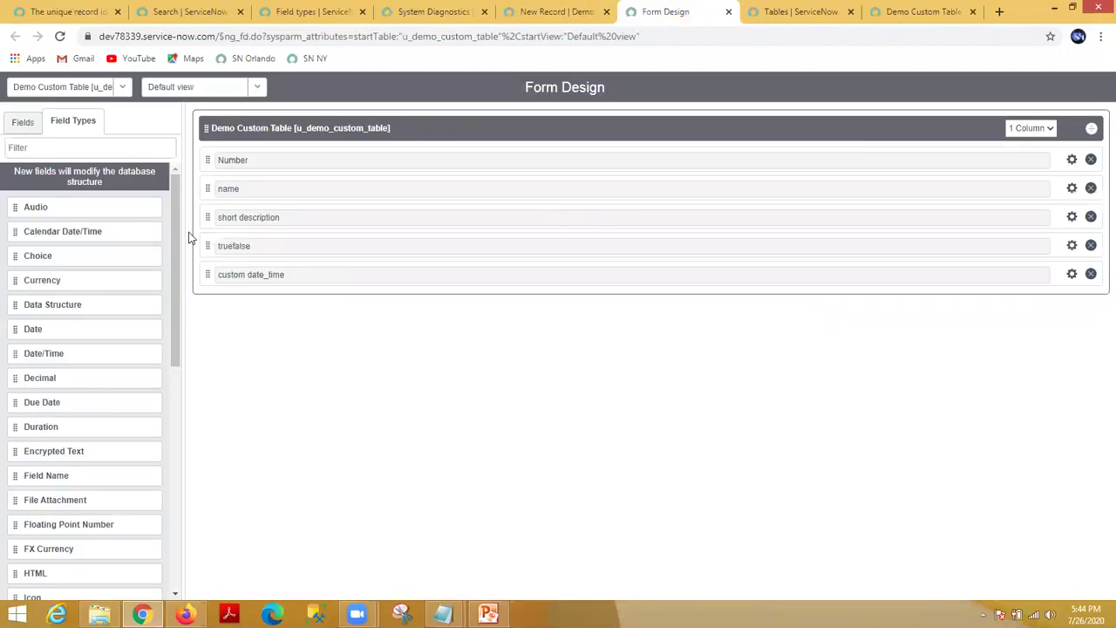
Step: Switch the designer's side panel to the Fields list of existing fields and formatters
{"action": "left_click", "coordinate": [25, 122]}
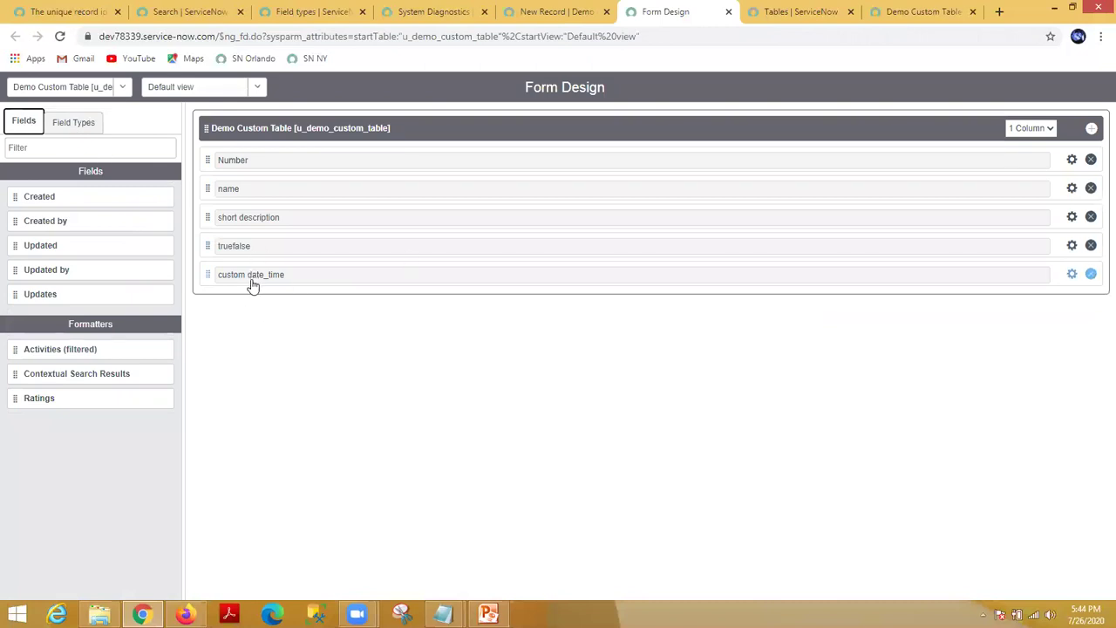
{"action": "left_click_drag", "start_coordinate": [252, 280], "coordinate": [231, 279]}
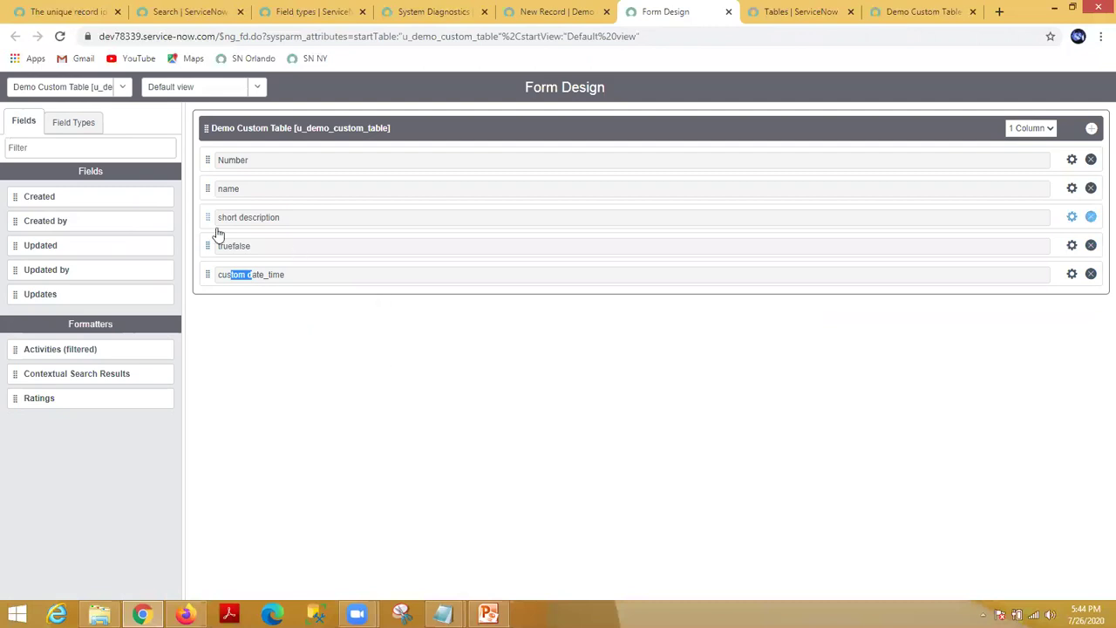
{"action": "left_click_drag", "start_coordinate": [241, 164], "coordinate": [218, 161]}
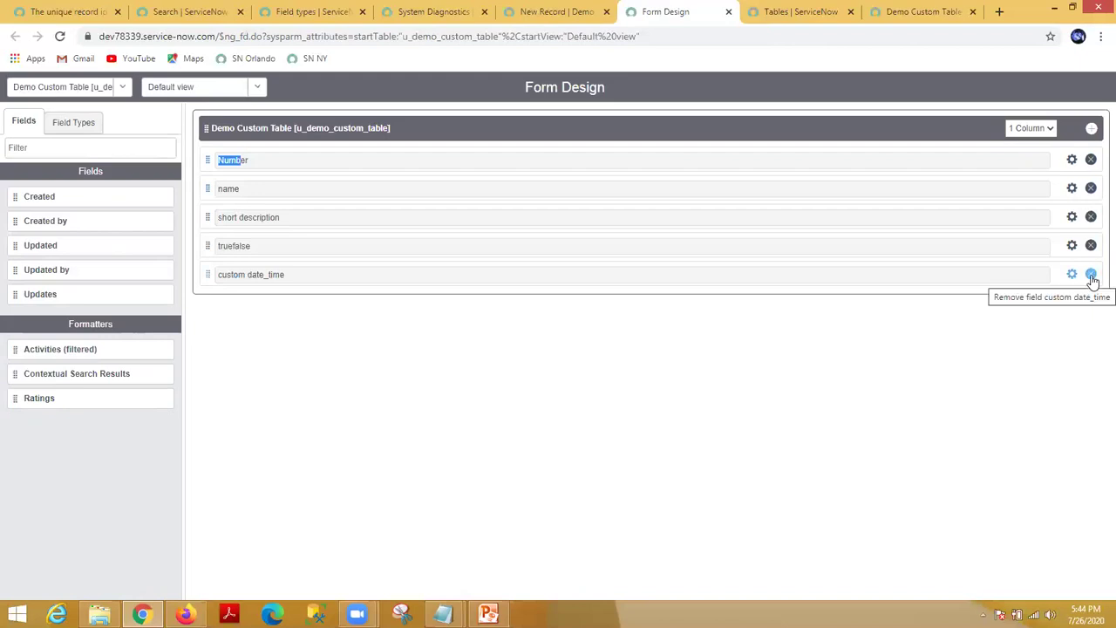
Step: Remove custom date_time from the form design, save, and reload the record form without it
{"action": "left_click", "coordinate": [1091, 275]}
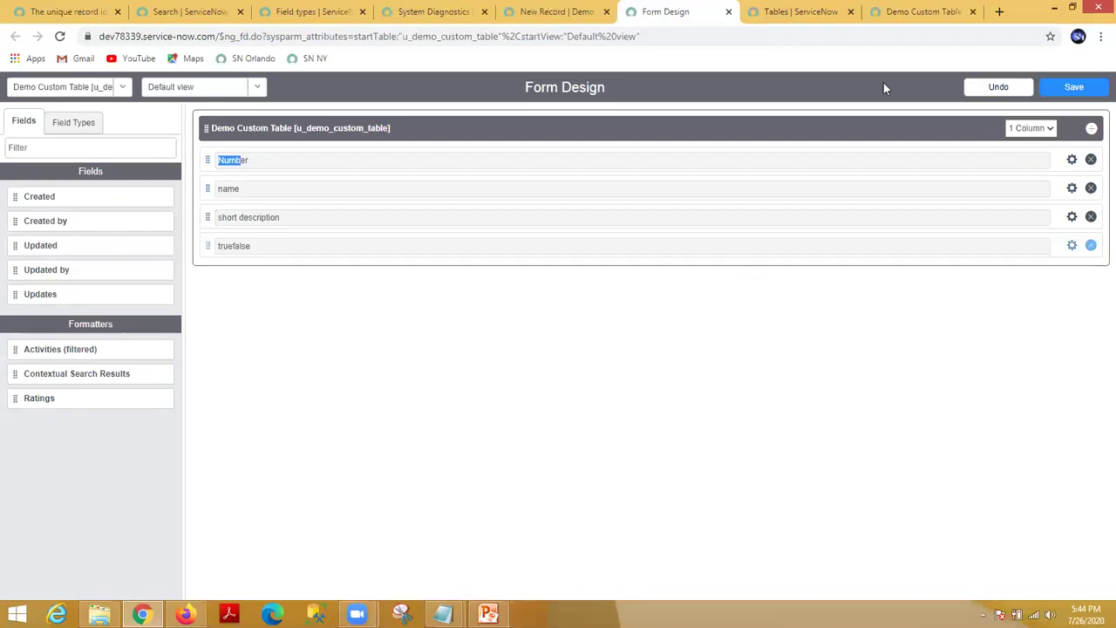
{"action": "left_click", "coordinate": [1082, 91]}
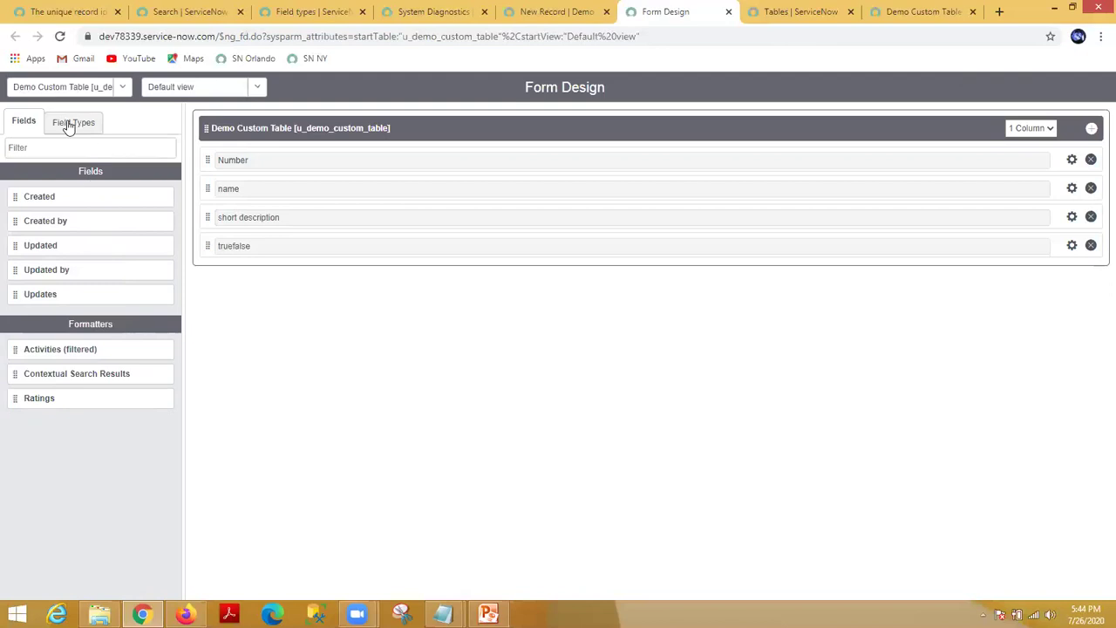
{"action": "left_click", "coordinate": [539, 8]}
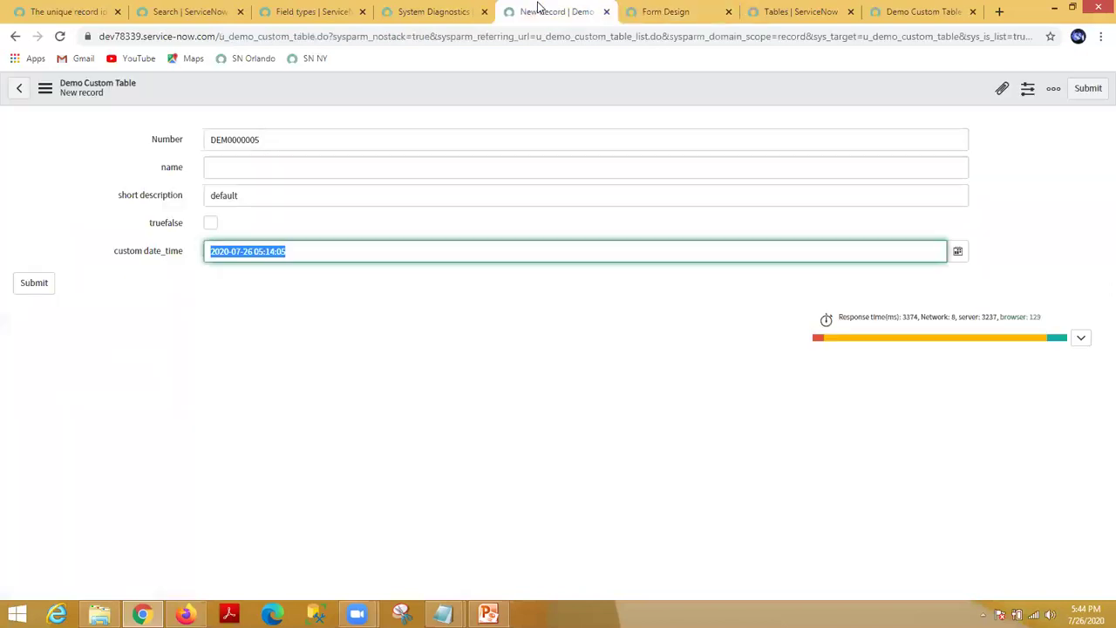
{"action": "right_click", "coordinate": [397, 86]}
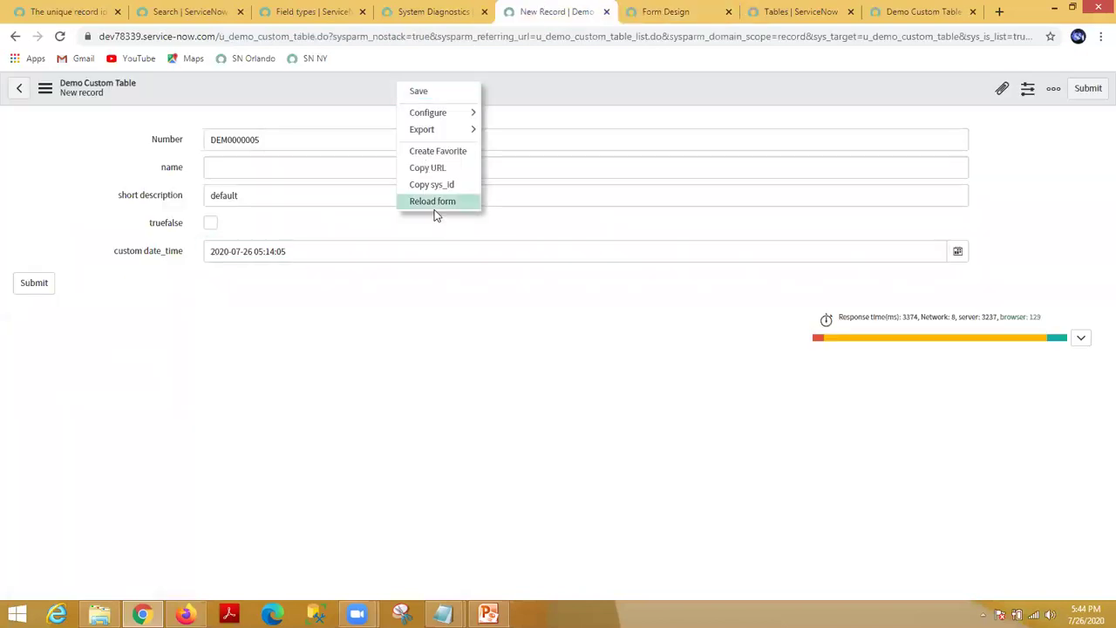
{"action": "left_click", "coordinate": [434, 202]}
{"action": "left_click", "coordinate": [625, 116]}
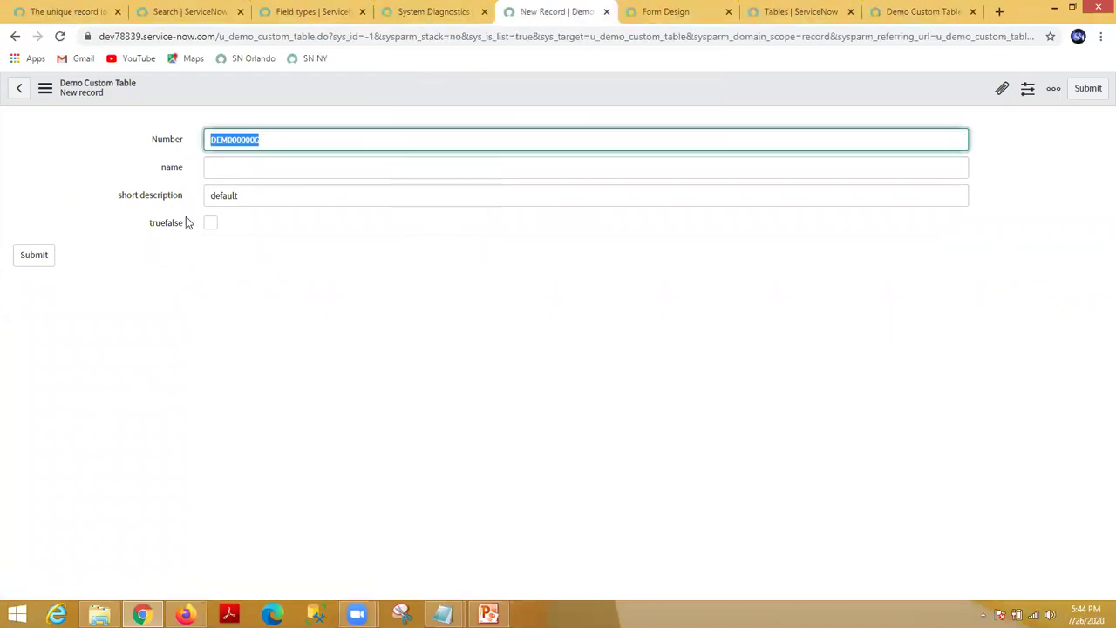
{"action": "left_click", "coordinate": [450, 12]}
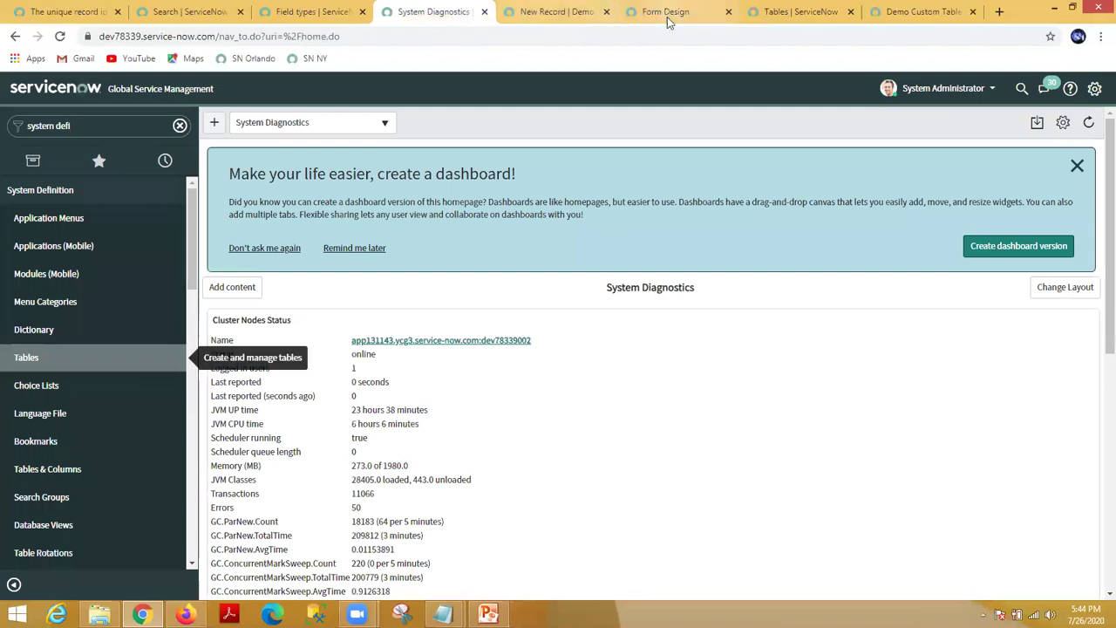
{"action": "left_click", "coordinate": [667, 17]}
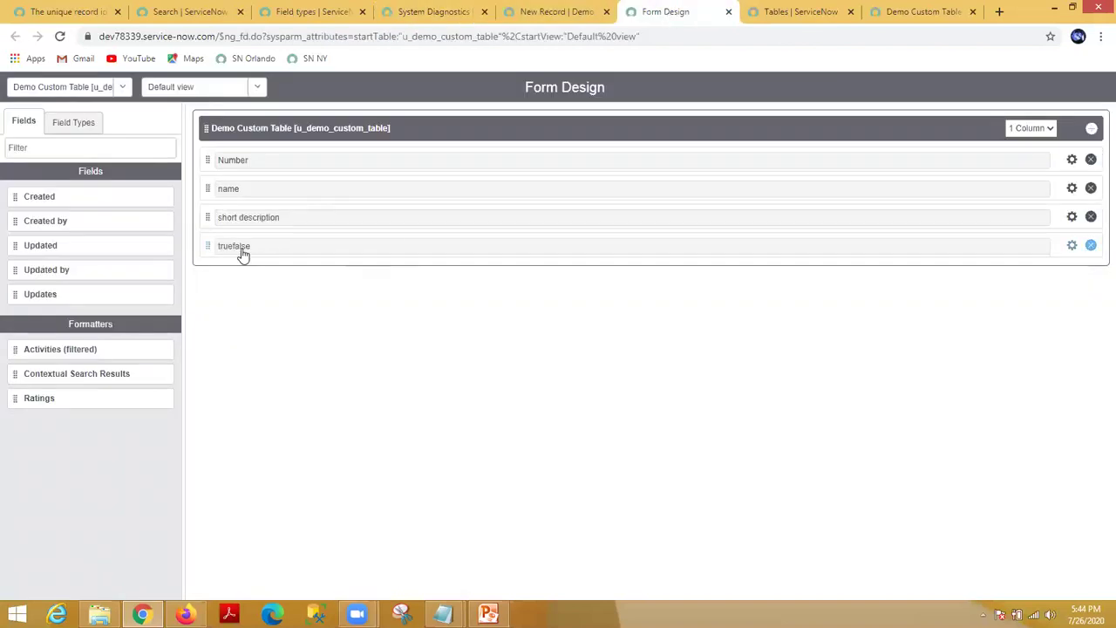
Step: Move truefalse up directly under Number in the form design and save the layout
{"action": "left_click", "coordinate": [535, 12]}
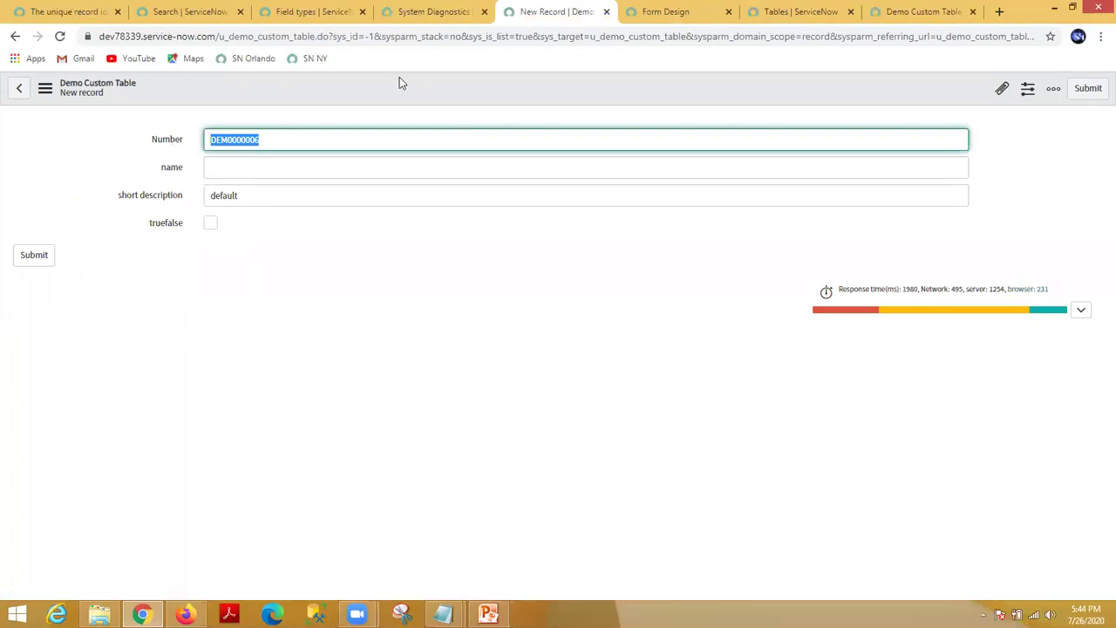
{"action": "left_click", "coordinate": [434, 11]}
{"action": "left_click", "coordinate": [549, 12]}
{"action": "left_click", "coordinate": [634, 12]}
{"action": "left_click_drag", "start_coordinate": [224, 247], "coordinate": [206, 185]}
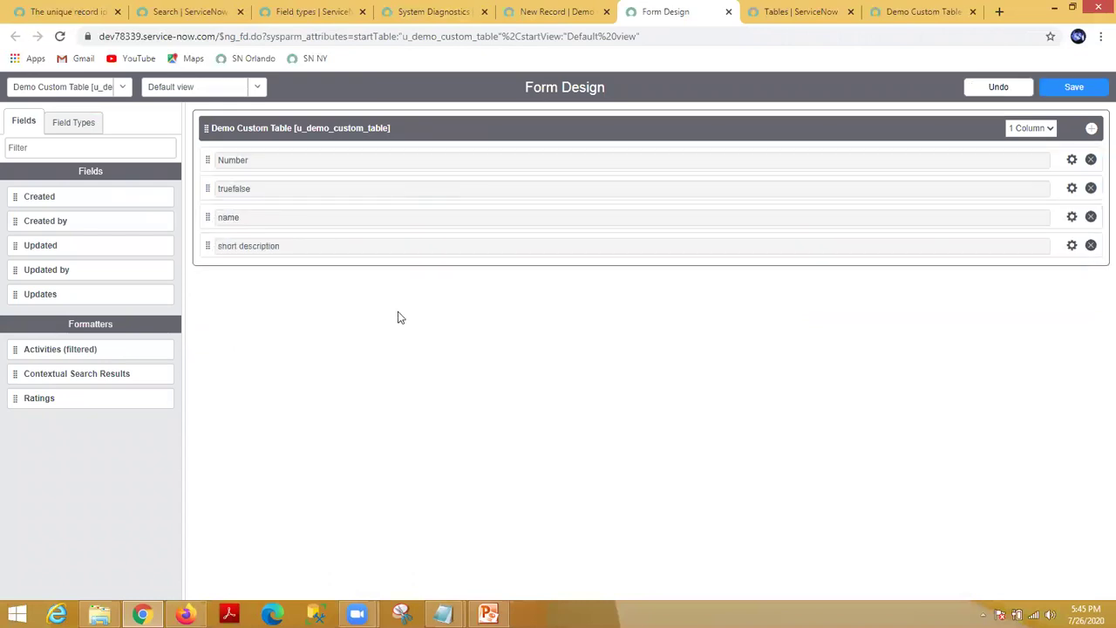
{"action": "left_click", "coordinate": [1074, 88]}
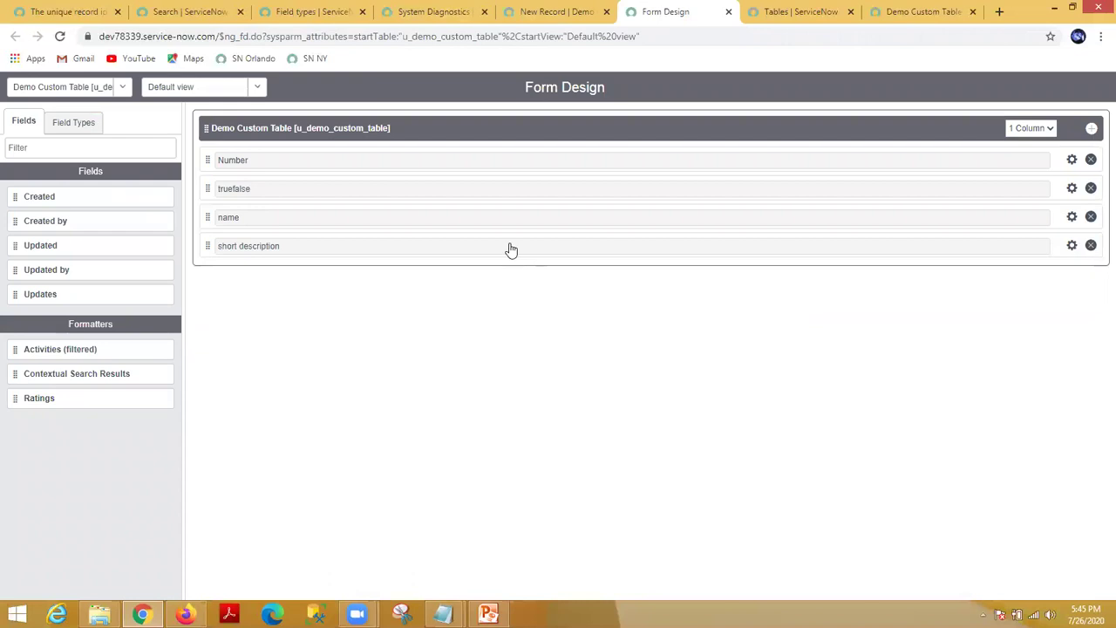
Step: Reload the new record form and compare its field order with the Form Design
{"action": "left_click", "coordinate": [549, 11]}
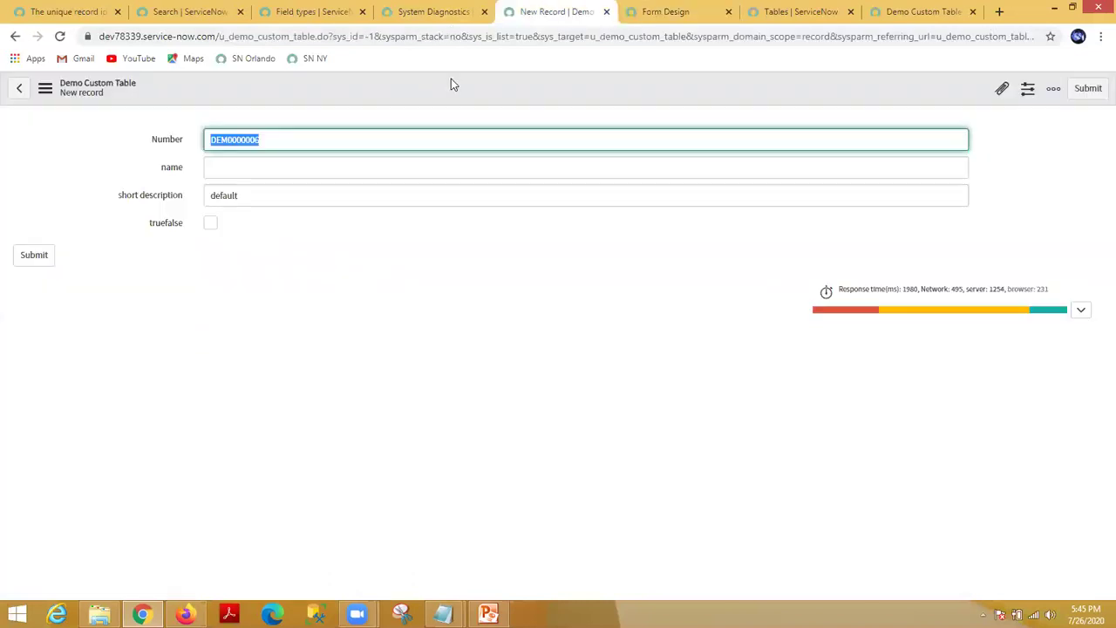
{"action": "right_click", "coordinate": [451, 79]}
{"action": "left_click", "coordinate": [488, 199]}
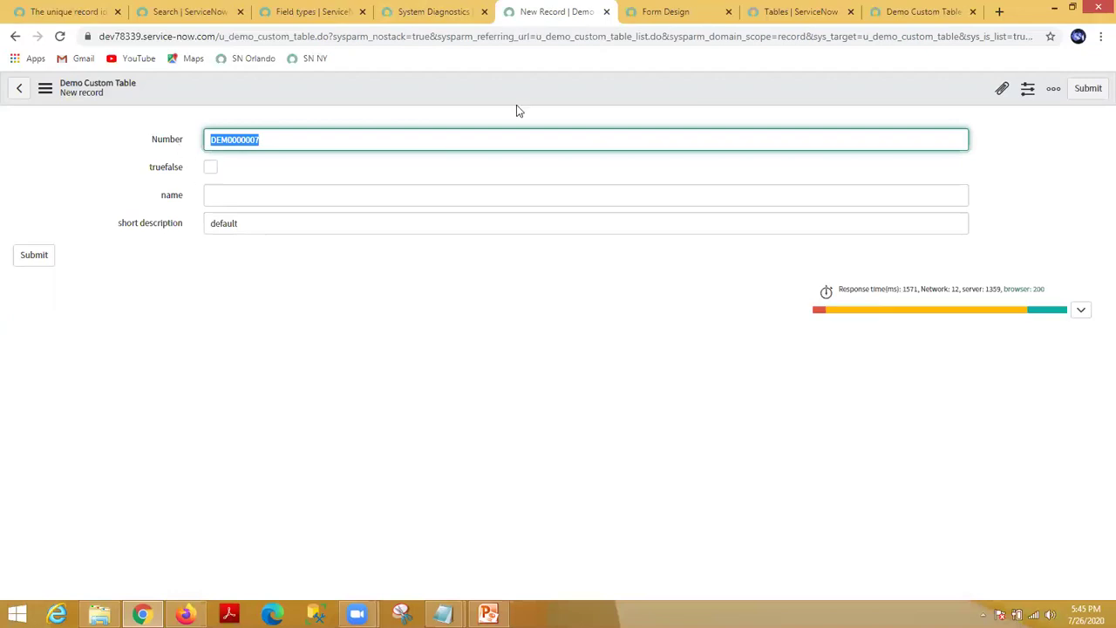
{"action": "left_click", "coordinate": [668, 10]}
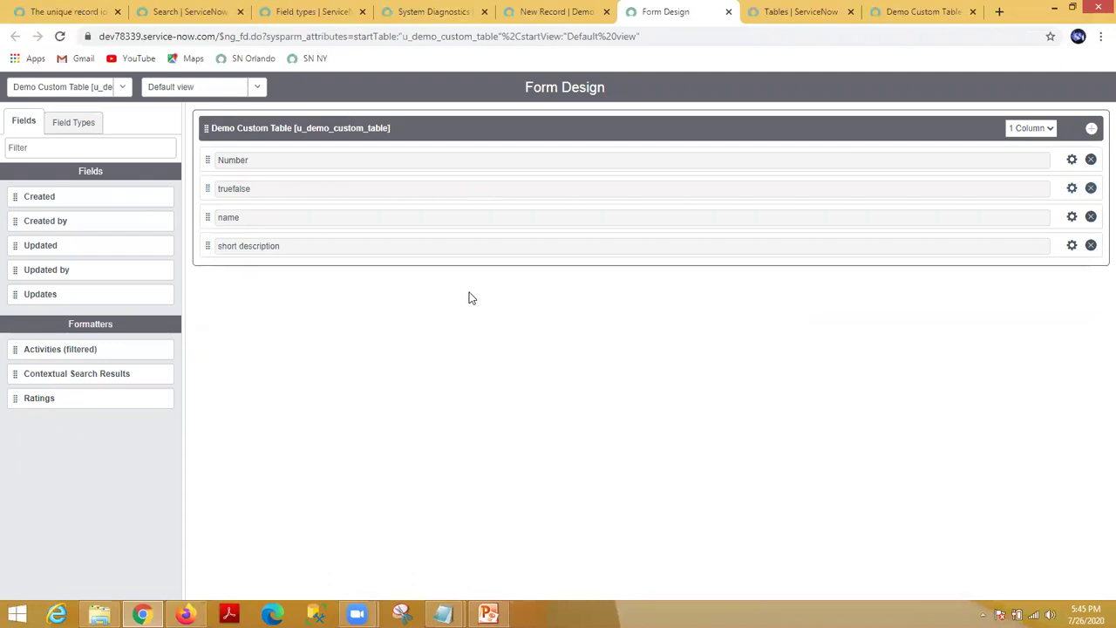
{"action": "left_click", "coordinate": [537, 8]}
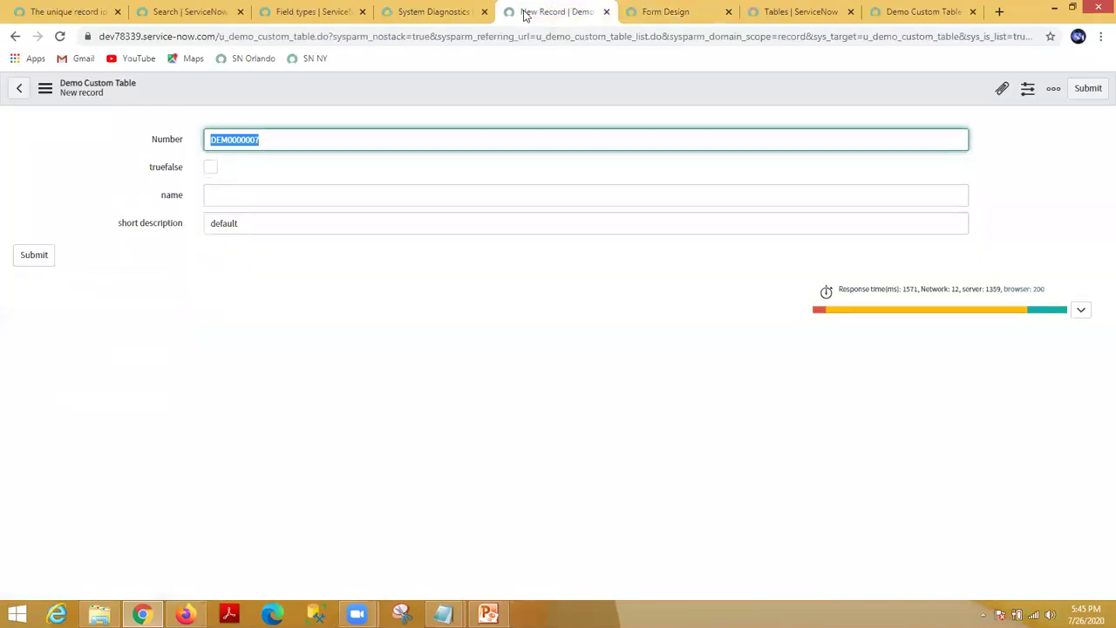
{"action": "left_click", "coordinate": [404, 8]}
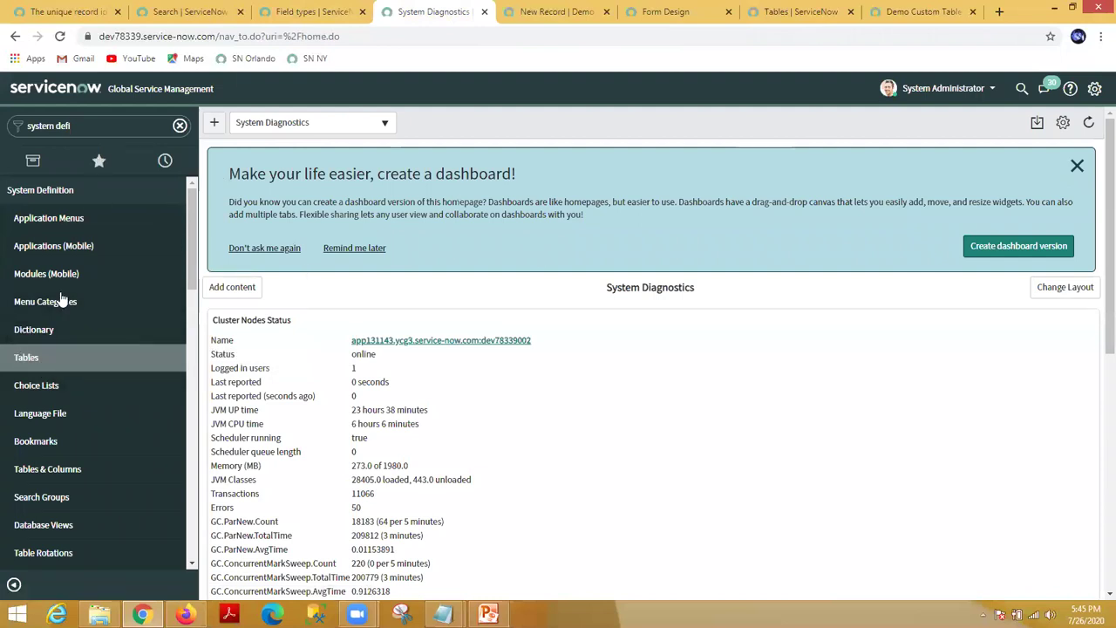
Step: Review the Demo Custom Table's Columns under System Definition > Tables, then close that definition
{"action": "left_click", "coordinate": [31, 356]}
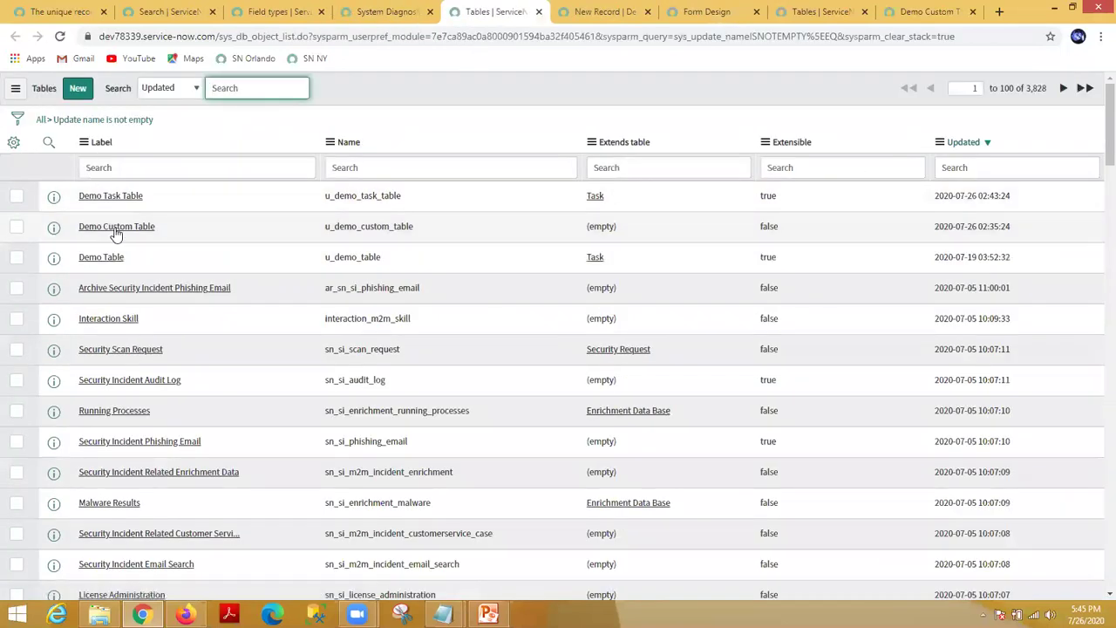
{"action": "left_click", "coordinate": [116, 229]}
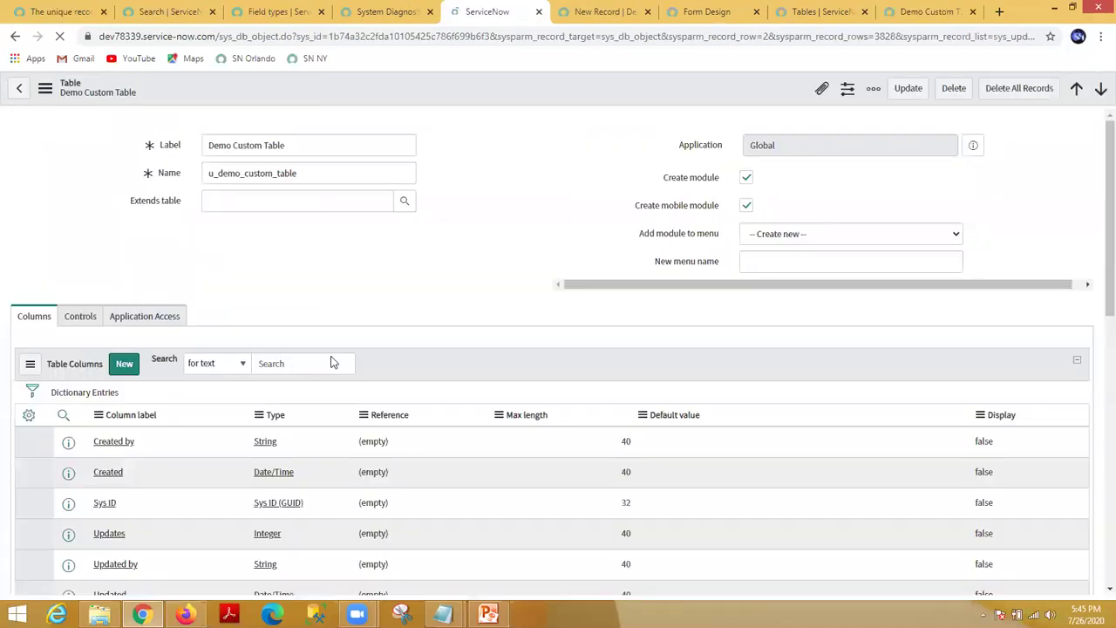
{"action": "scroll", "coordinate": [130, 469], "scroll_direction": "down", "scroll_amount": 1}
{"action": "scroll", "coordinate": [130, 467], "scroll_direction": "down", "scroll_amount": 4}
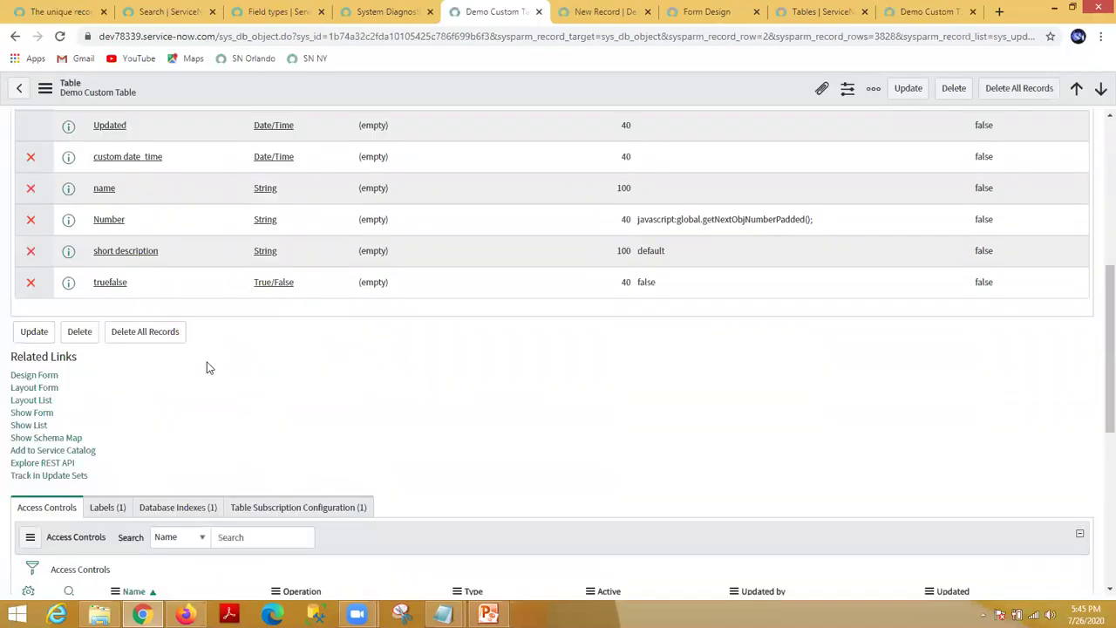
{"action": "scroll", "coordinate": [222, 365], "scroll_direction": "up", "scroll_amount": 4}
{"action": "scroll", "coordinate": [341, 401], "scroll_direction": "up", "scroll_amount": 1}
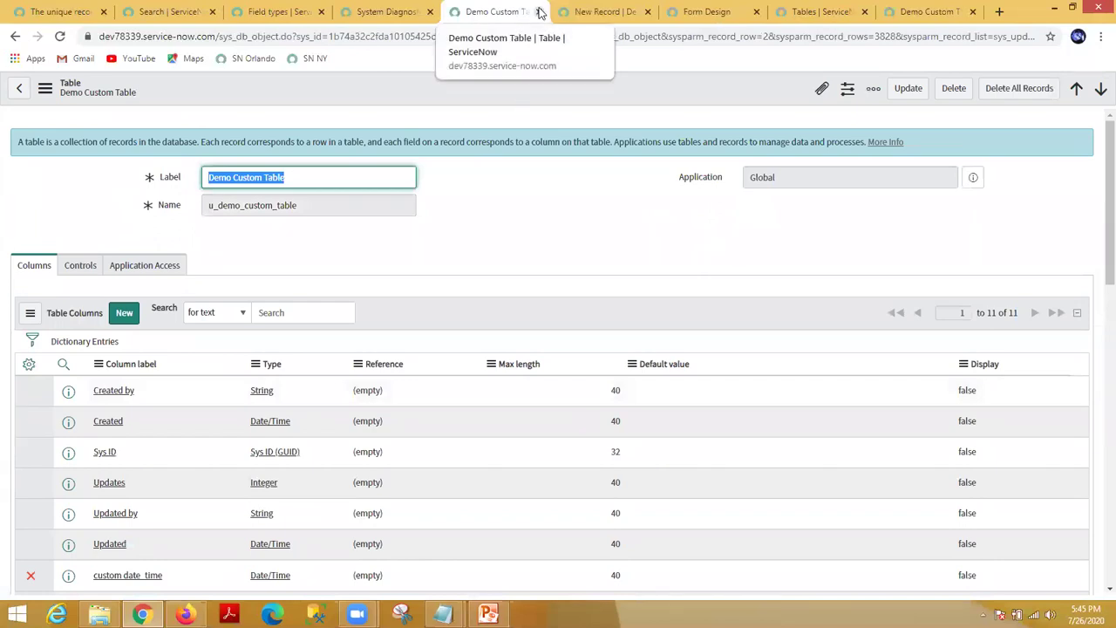
{"action": "left_click", "coordinate": [539, 11]}
{"action": "left_click", "coordinate": [508, 11]}
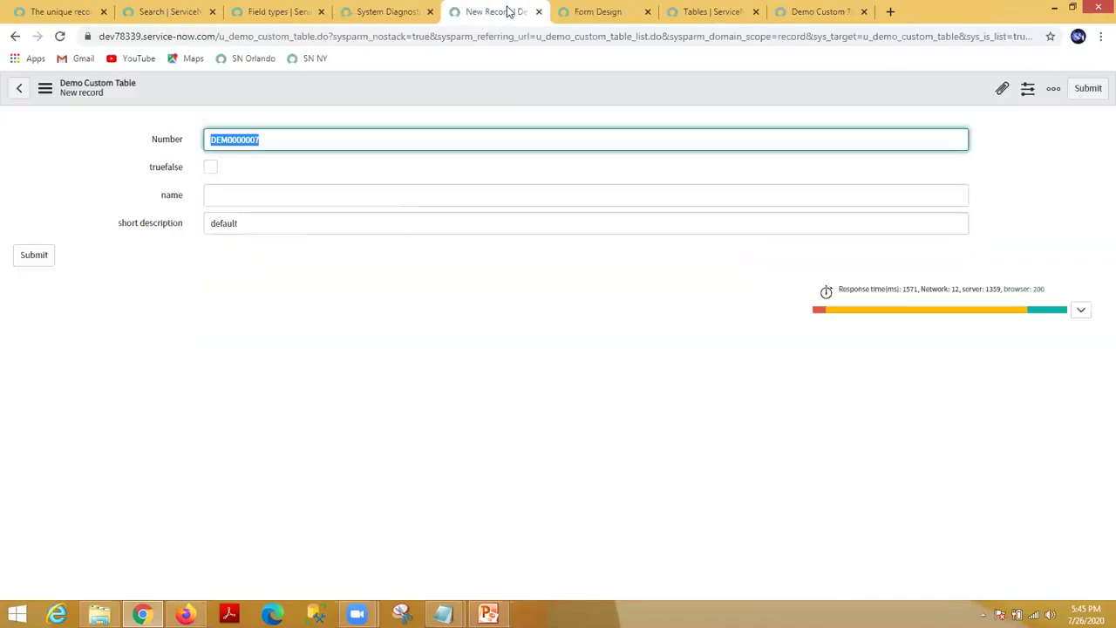
Step: Open Form Layout from the header's Configure menu and look over the new-field options
{"action": "right_click", "coordinate": [454, 85]}
{"action": "mouse_move", "coordinate": [498, 116]}
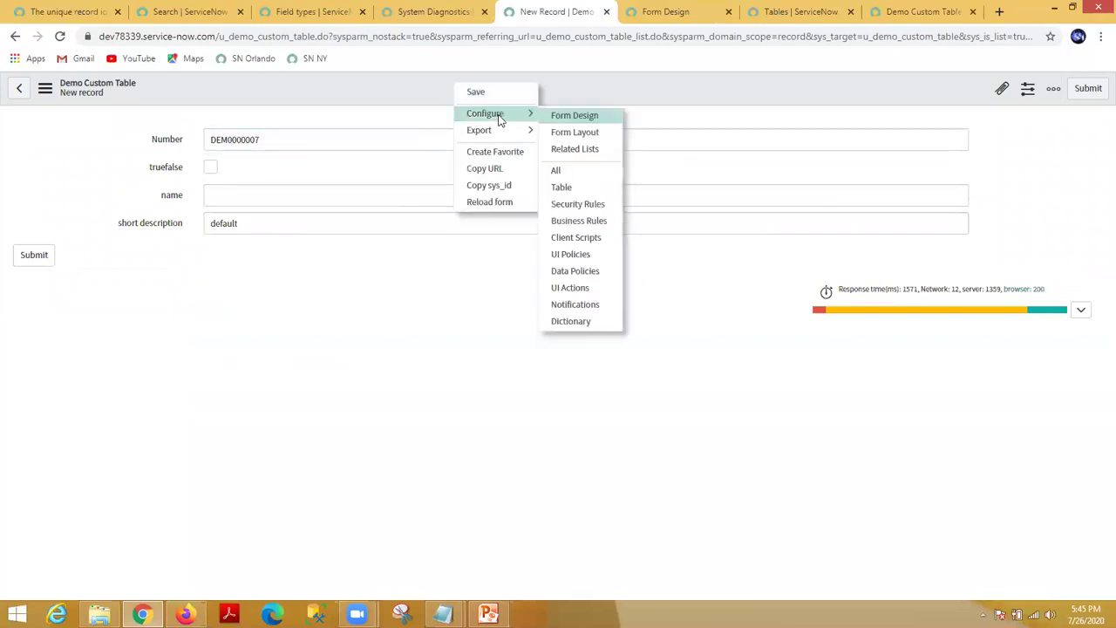
{"action": "left_click", "coordinate": [567, 133]}
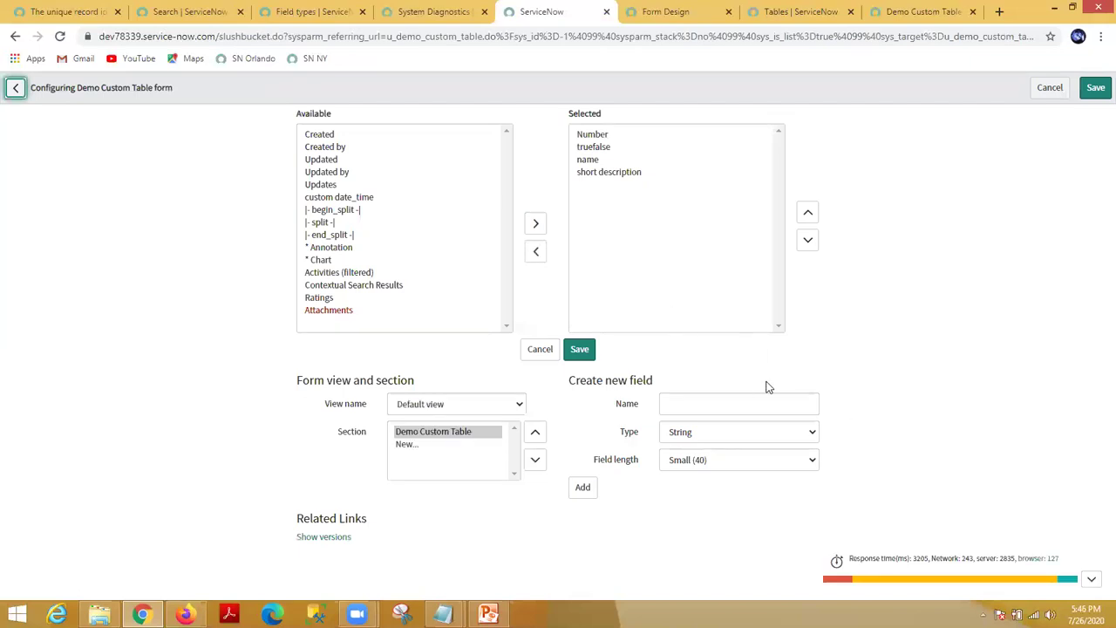
{"action": "left_click", "coordinate": [714, 405]}
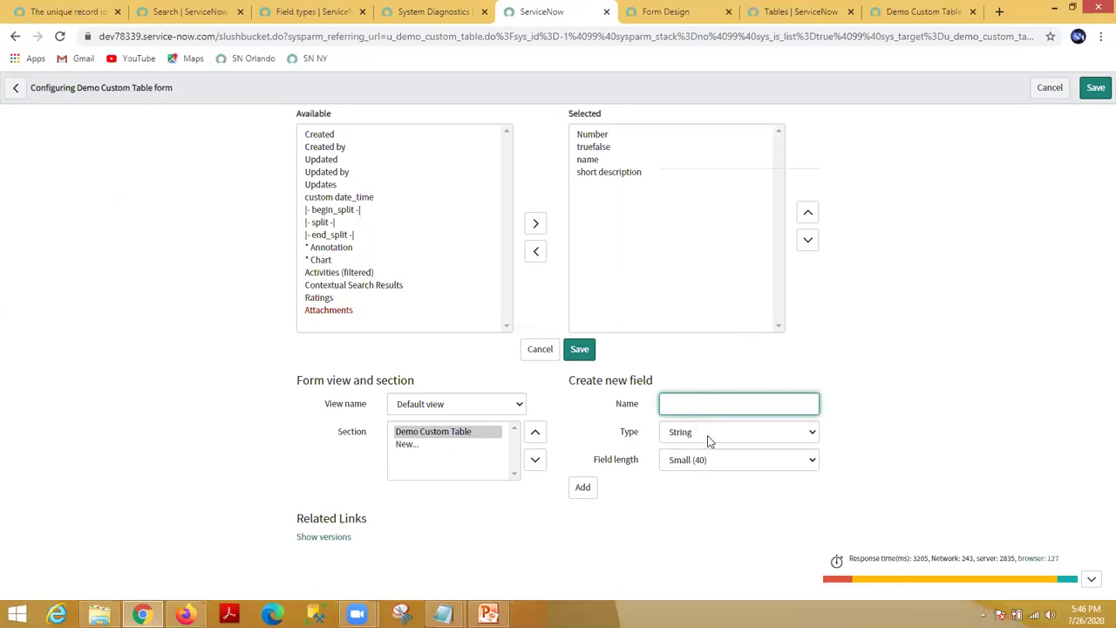
{"action": "left_click", "coordinate": [709, 442]}
{"action": "left_click", "coordinate": [709, 442]}
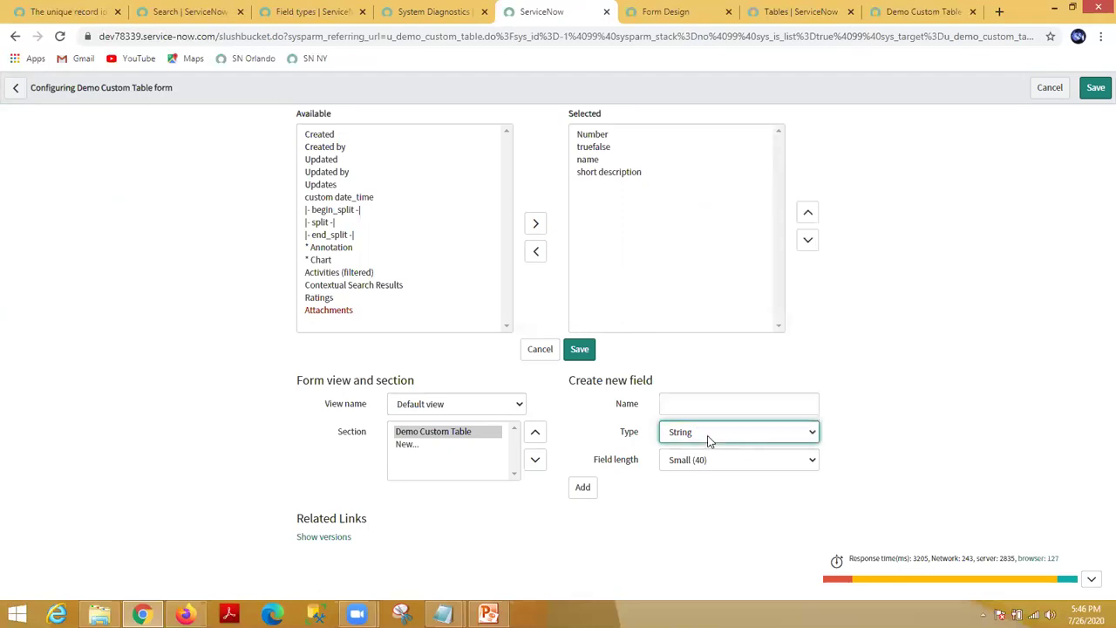
{"action": "left_click", "coordinate": [587, 489]}
Step: Create a 'password' field of type Password (1 Way Encrypted), add it, and save the layout
{"action": "left_click", "coordinate": [722, 403]}
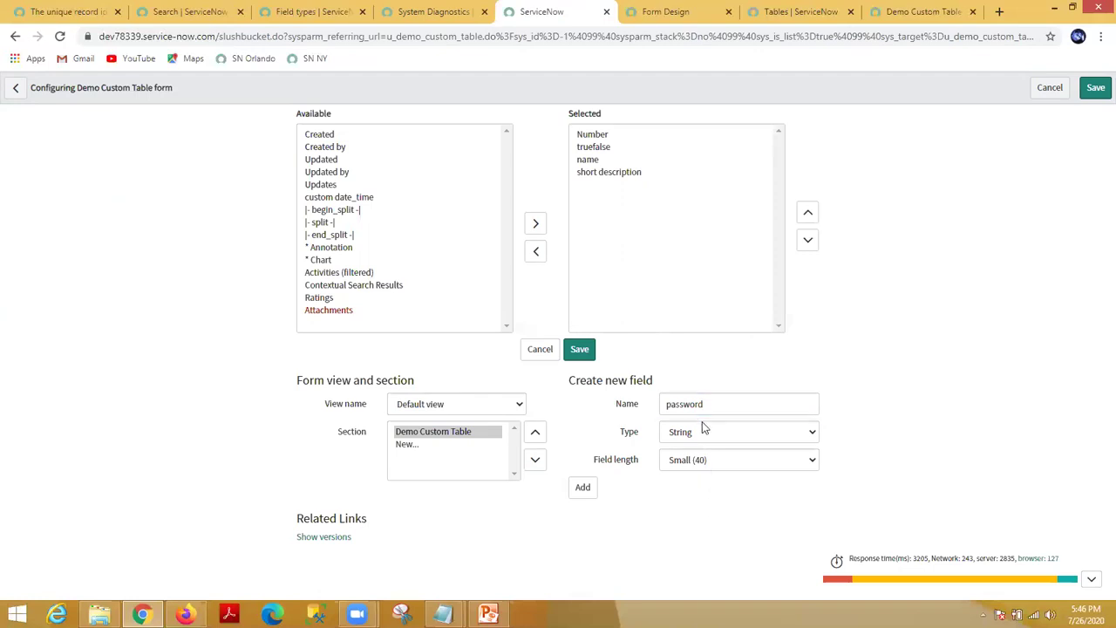
{"action": "left_click", "coordinate": [702, 431]}
{"action": "mouse_move", "coordinate": [811, 295]}
{"action": "left_mouse_down"}
{"action": "mouse_move", "coordinate": [811, 360]}
{"action": "mouse_move", "coordinate": [826, 322]}
{"action": "mouse_move", "coordinate": [816, 312]}
{"action": "left_mouse_up"}
{"action": "left_click", "coordinate": [731, 249]}
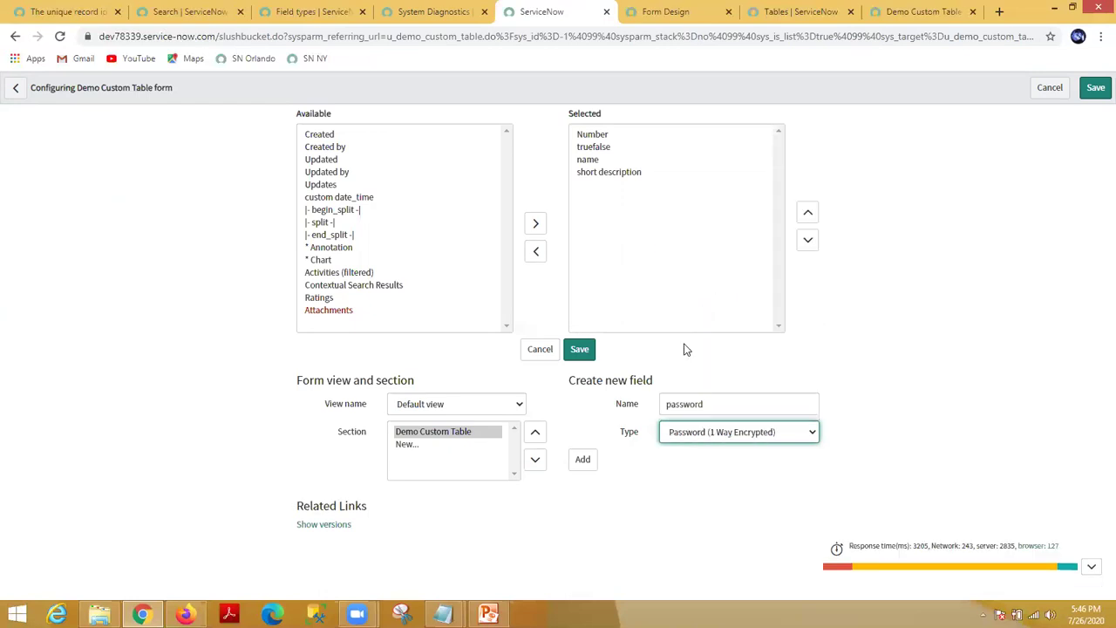
{"action": "left_click", "coordinate": [584, 460]}
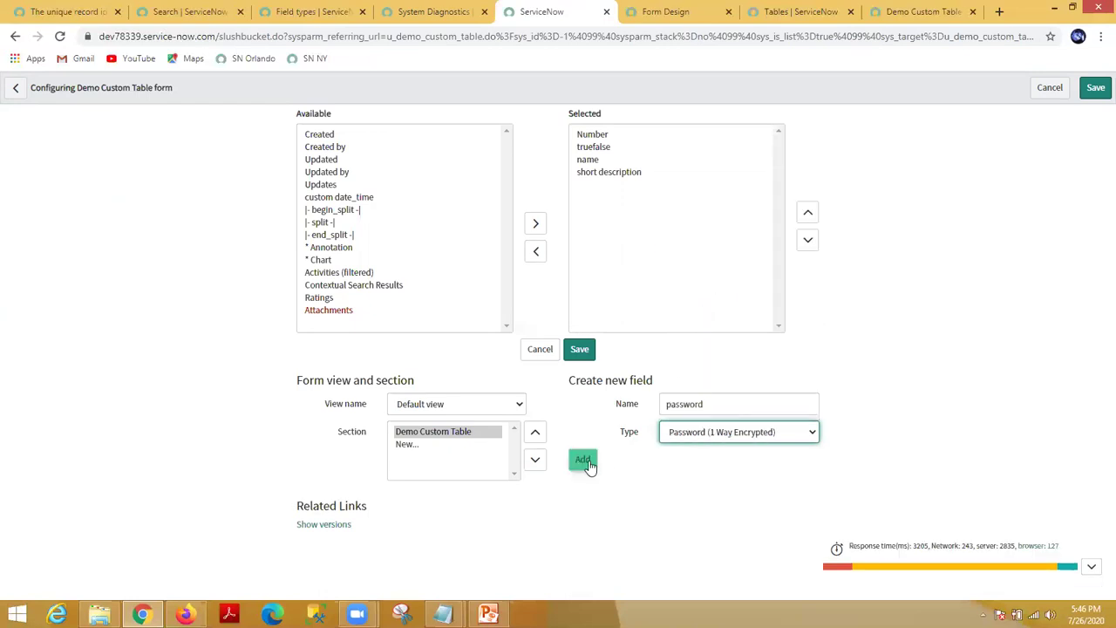
{"action": "left_click", "coordinate": [583, 351]}
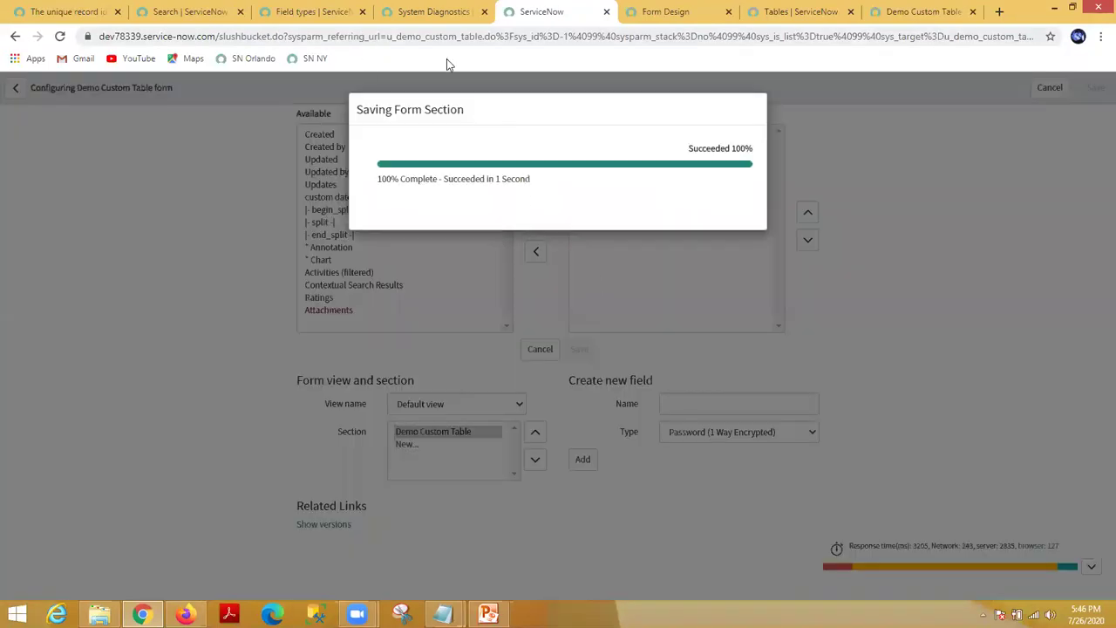
{"action": "left_click", "coordinate": [735, 229]}
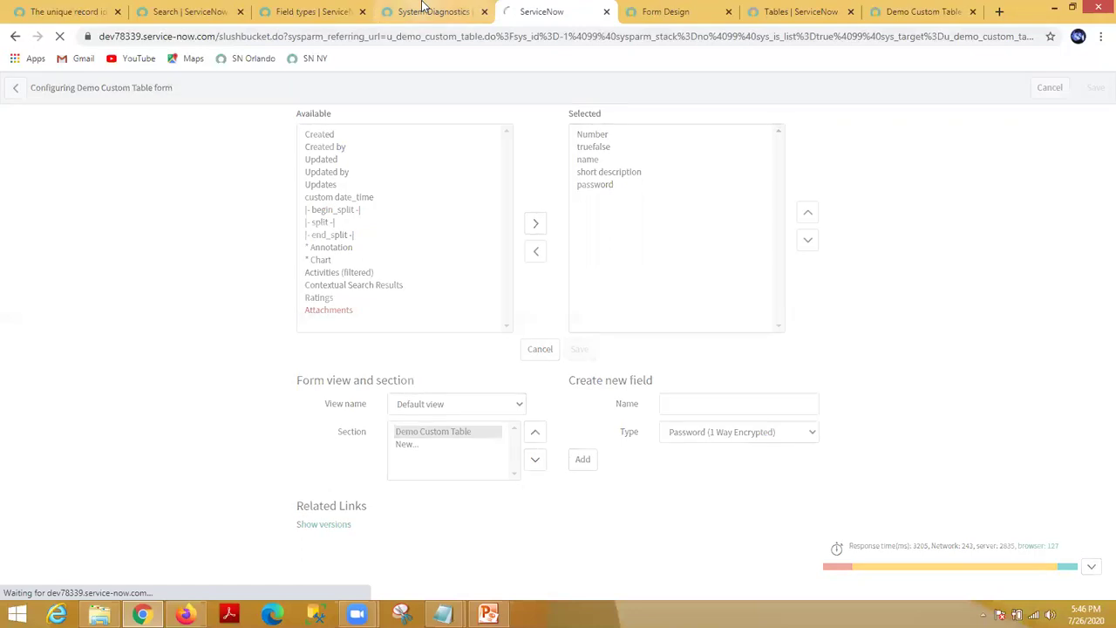
Step: Close the leftover Demo Custom Table definition tab and return to the new record form
{"action": "left_click", "coordinate": [423, 11]}
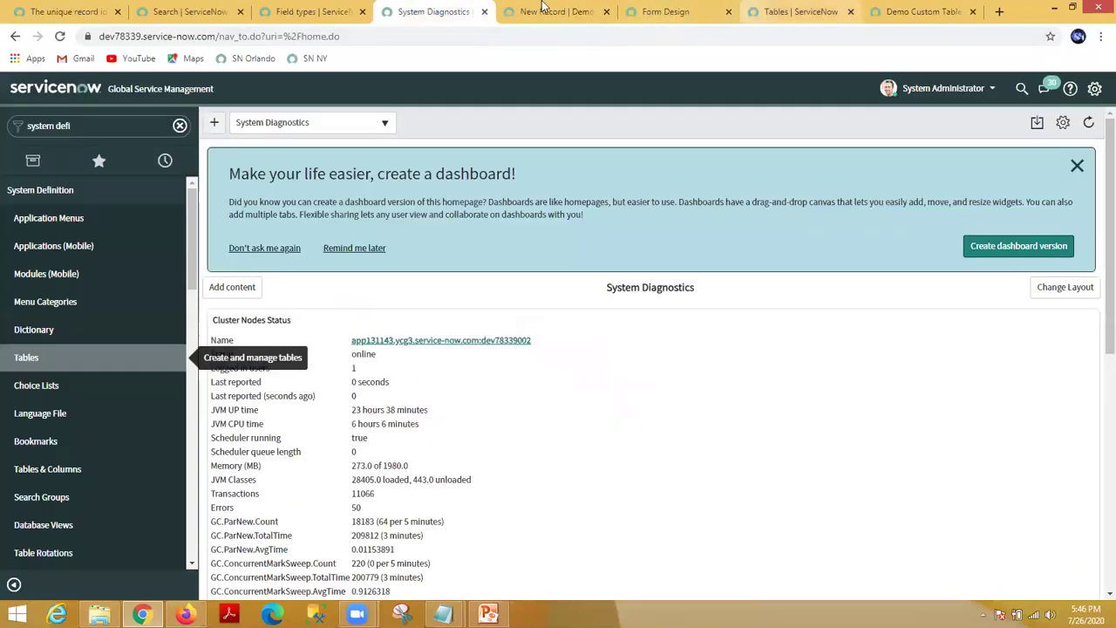
{"action": "left_click", "coordinate": [933, 13]}
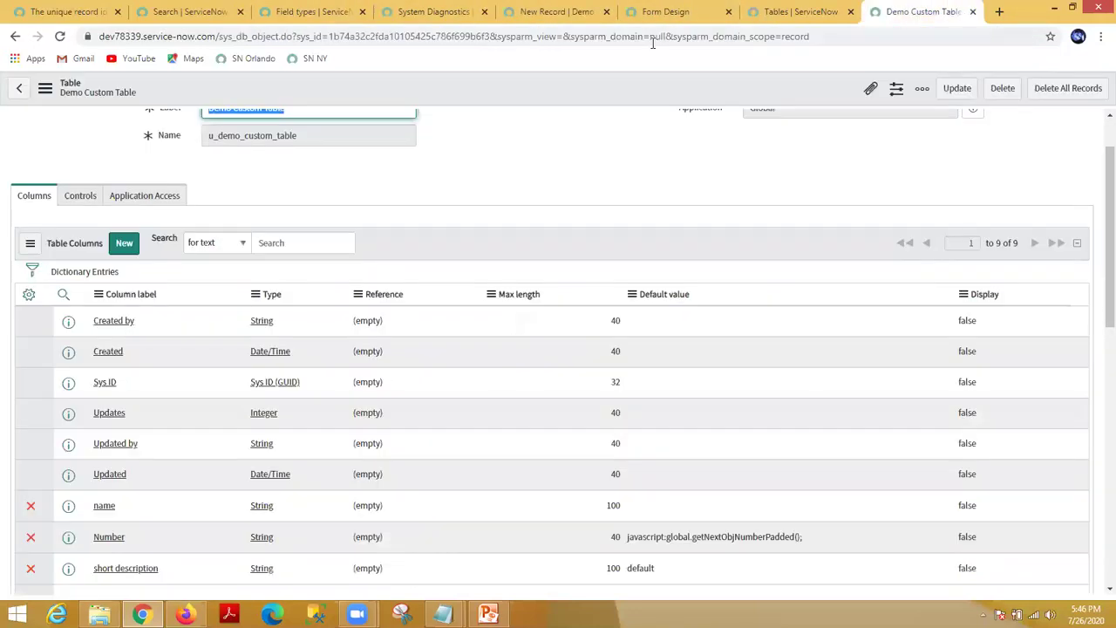
{"action": "scroll", "coordinate": [576, 159], "scroll_direction": "up", "scroll_amount": 2}
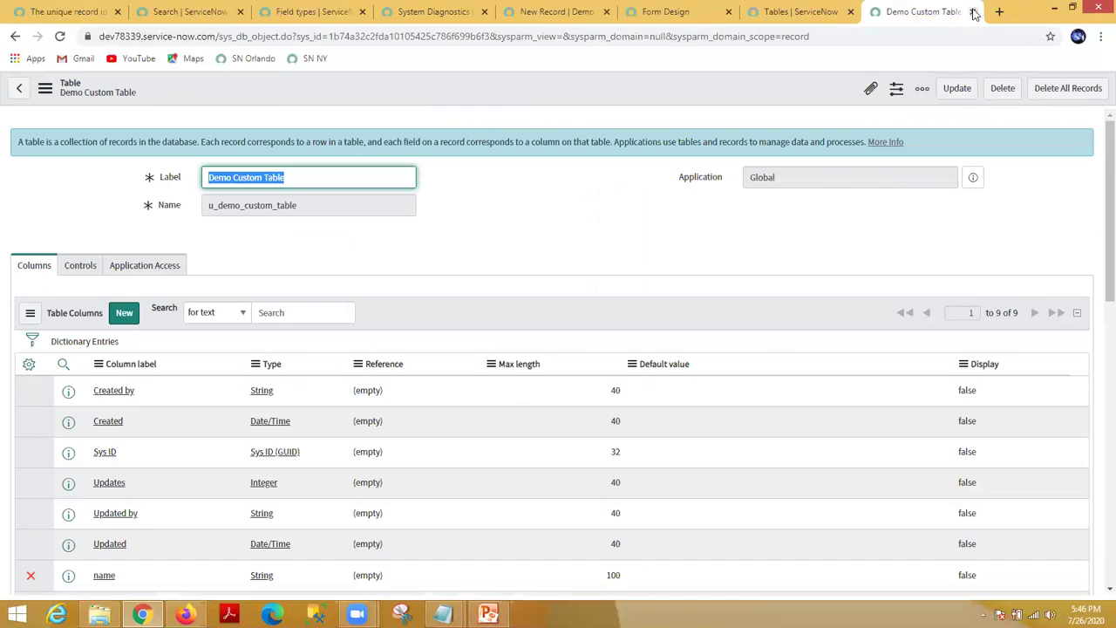
{"action": "left_click", "coordinate": [974, 11]}
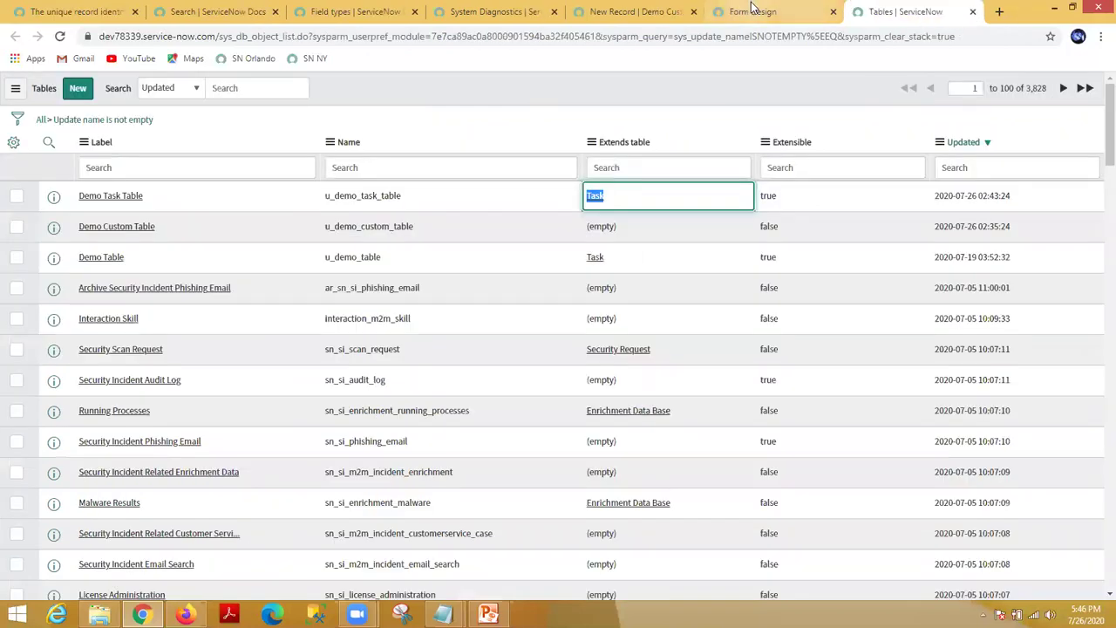
{"action": "left_click", "coordinate": [752, 10]}
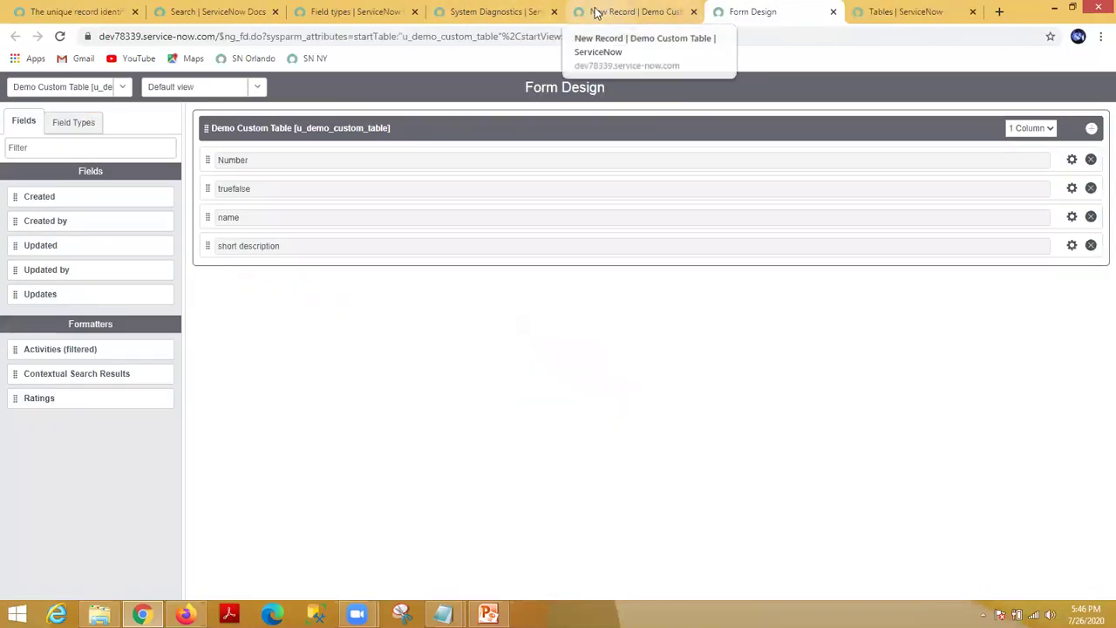
{"action": "left_click", "coordinate": [596, 12]}
Step: Reload the record form and check the password field's dictionary type
{"action": "right_click", "coordinate": [400, 79]}
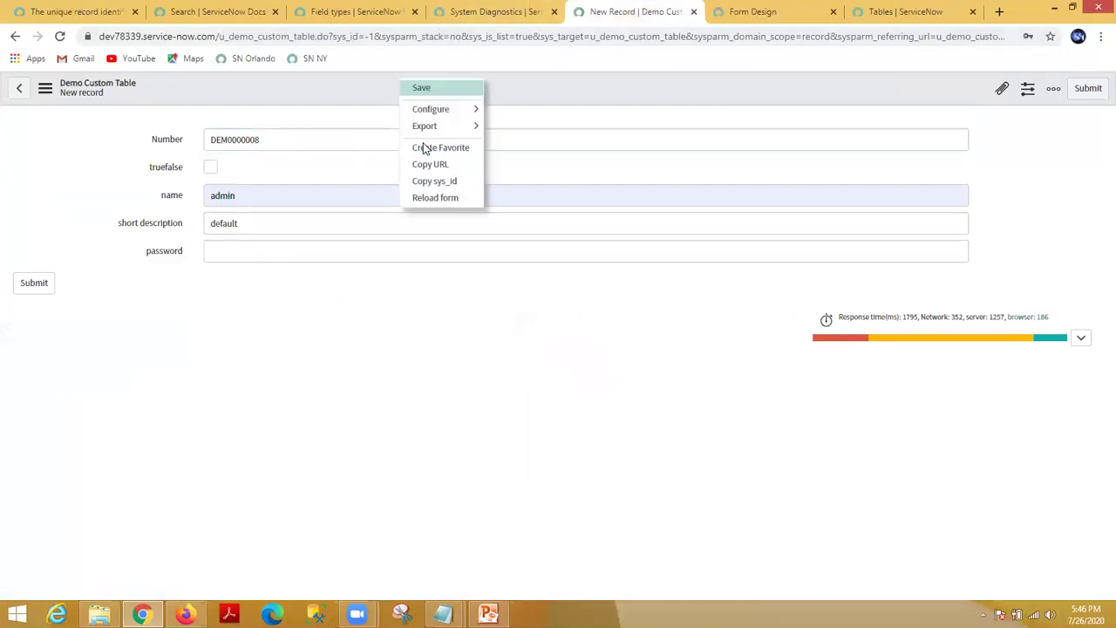
{"action": "left_click", "coordinate": [439, 199]}
{"action": "left_click", "coordinate": [625, 116]}
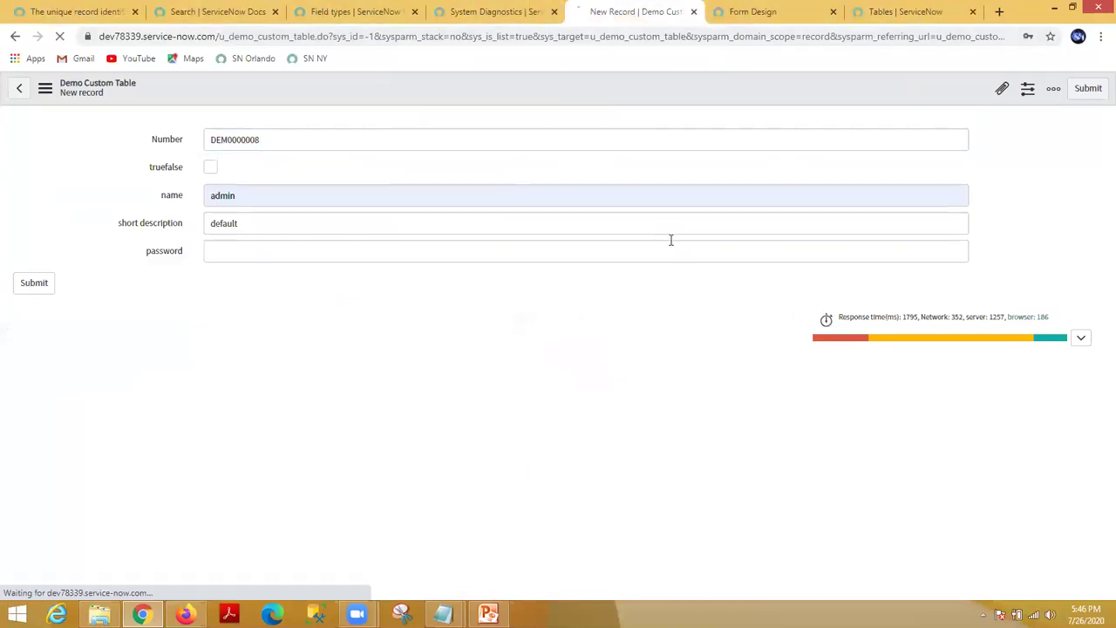
{"action": "right_click", "coordinate": [177, 256]}
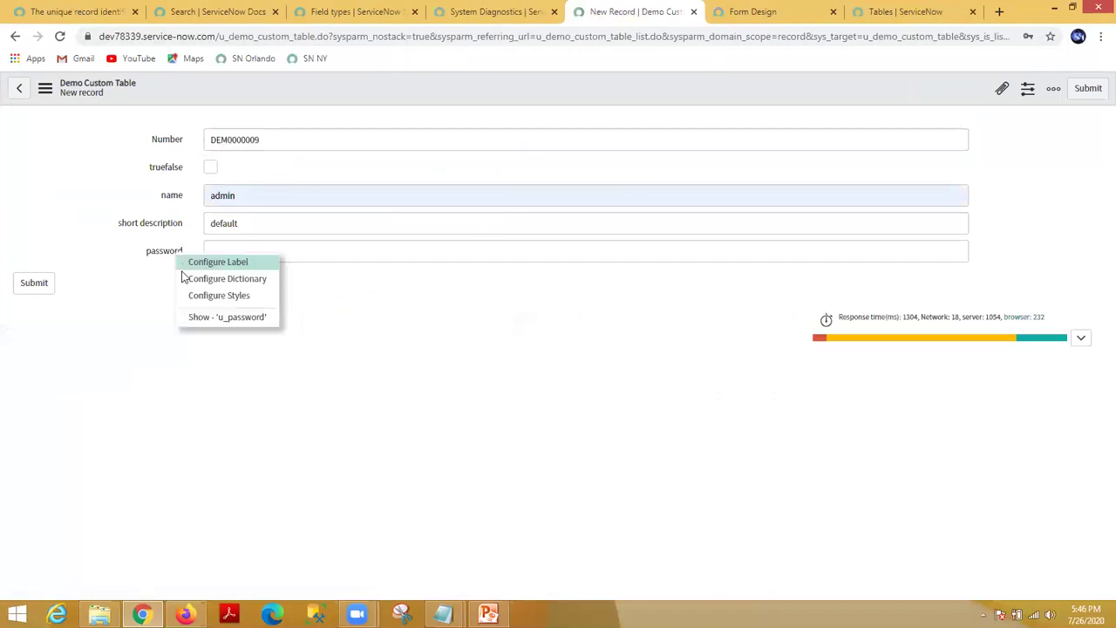
{"action": "left_click", "coordinate": [206, 319]}
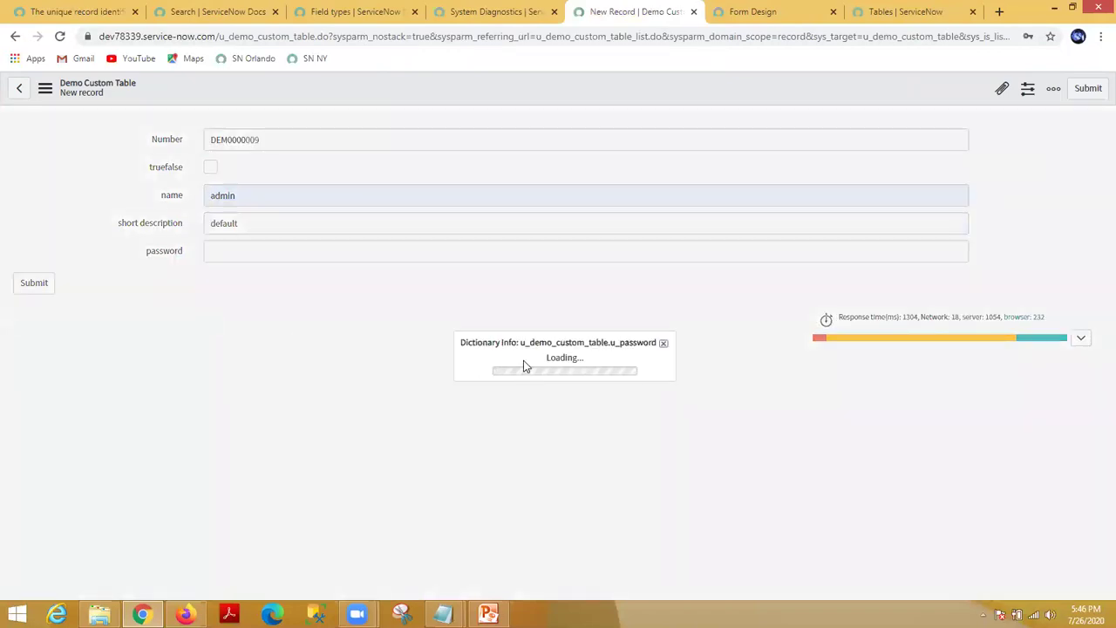
{"action": "double_click", "coordinate": [579, 339]}
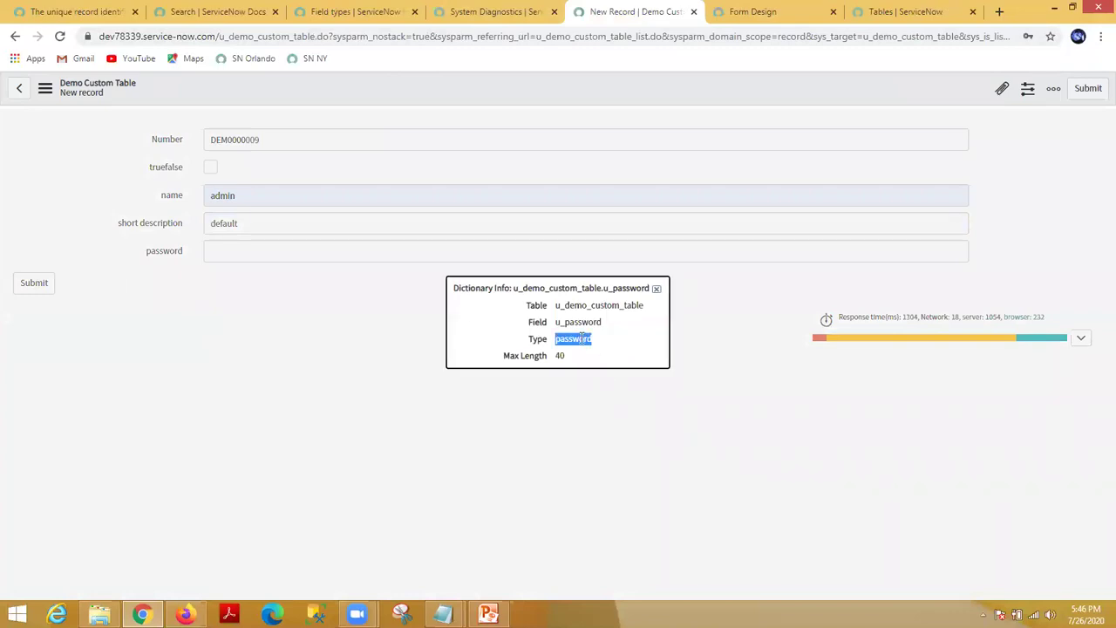
{"action": "left_click", "coordinate": [658, 288]}
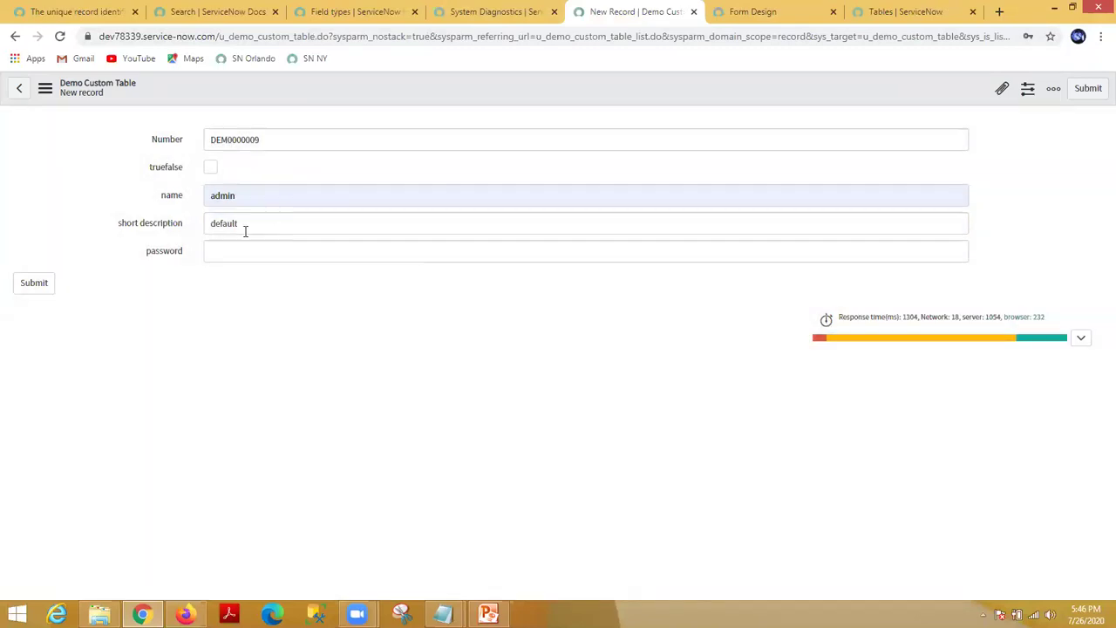
Step: Enter a masked password in the Password field
{"action": "left_click", "coordinate": [240, 250]}
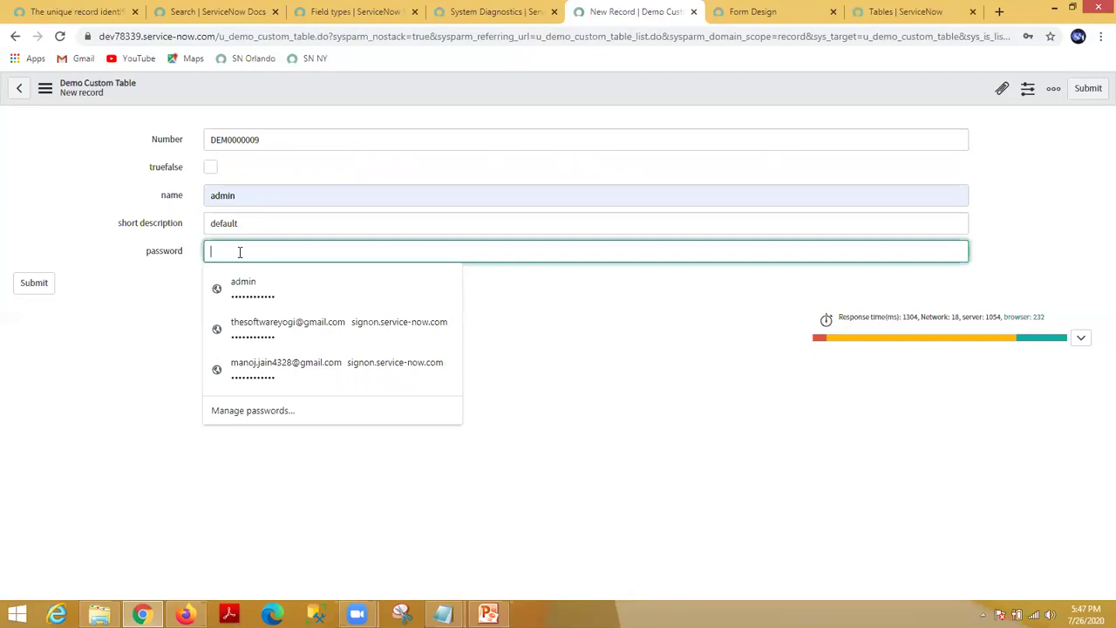
{"action": "type", "text": "••••"}
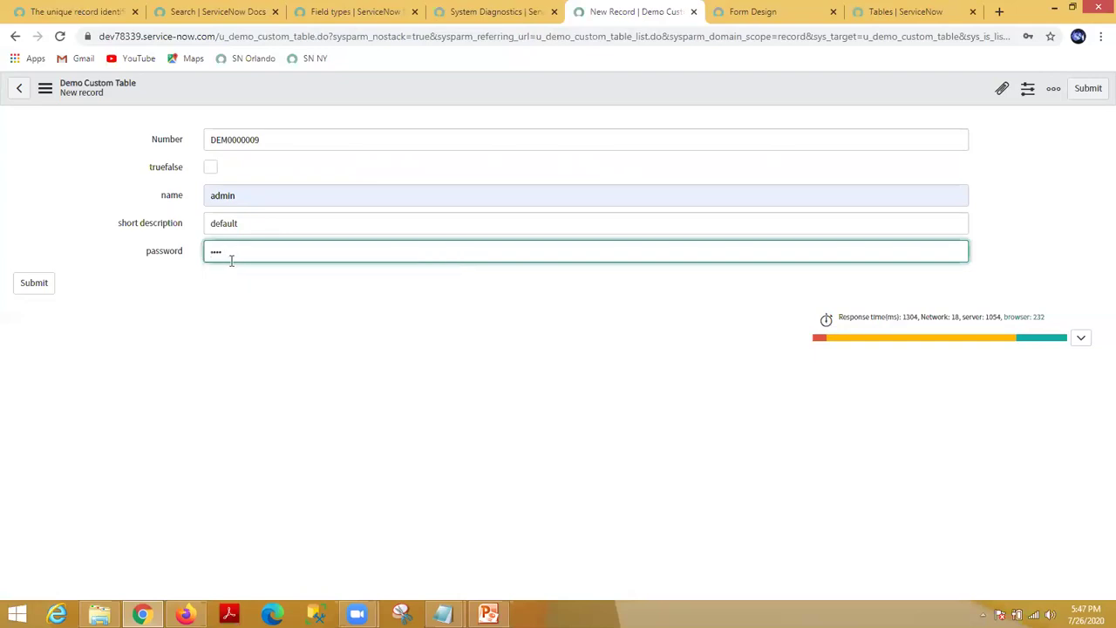
{"action": "left_click", "coordinate": [243, 331]}
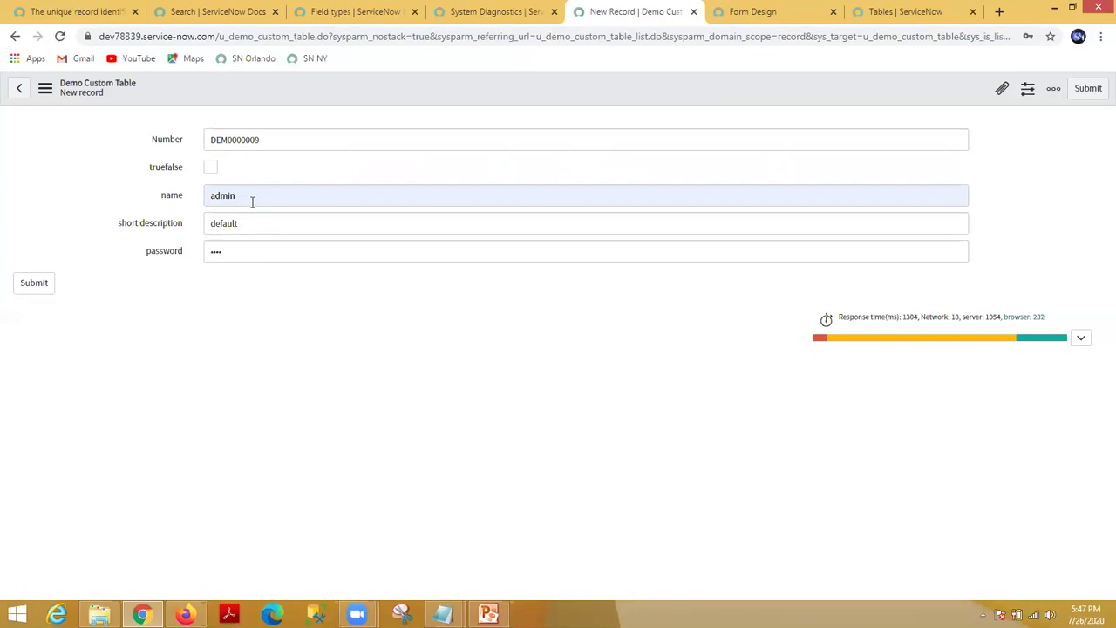
Step: Close the leftover Form Design tab and return to the new record form
{"action": "left_click", "coordinate": [727, 10]}
{"action": "left_click", "coordinate": [834, 11]}
{"action": "left_click", "coordinate": [676, 7]}
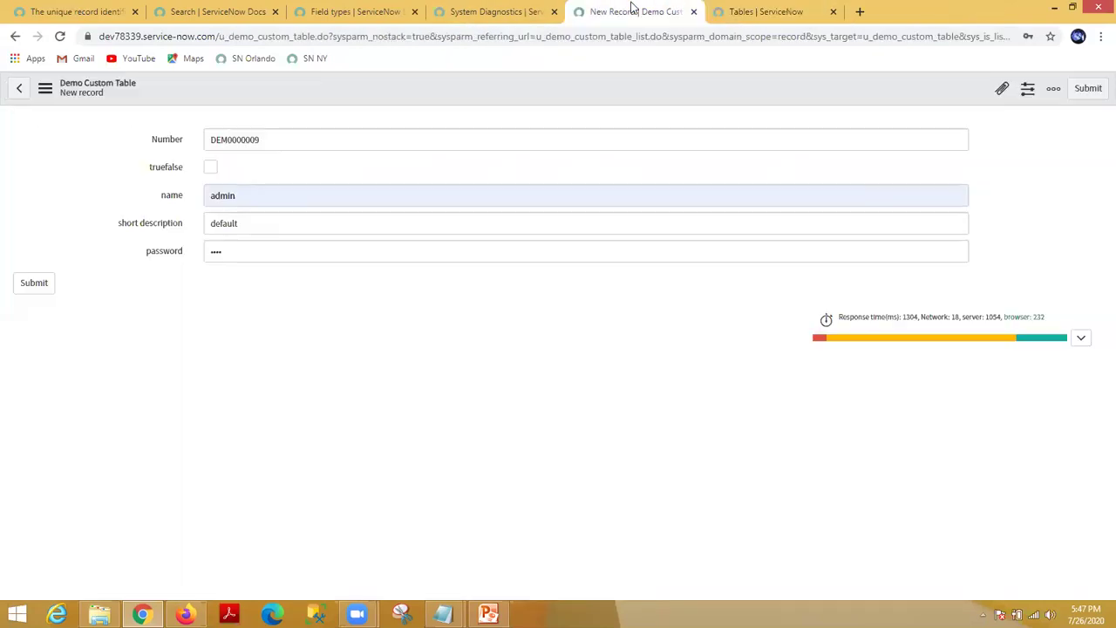
{"action": "right_click", "coordinate": [463, 94]}
Step: Open Form Design for Demo Custom Table and drag a new Integer field to the form's bottom
{"action": "mouse_move", "coordinate": [520, 129]}
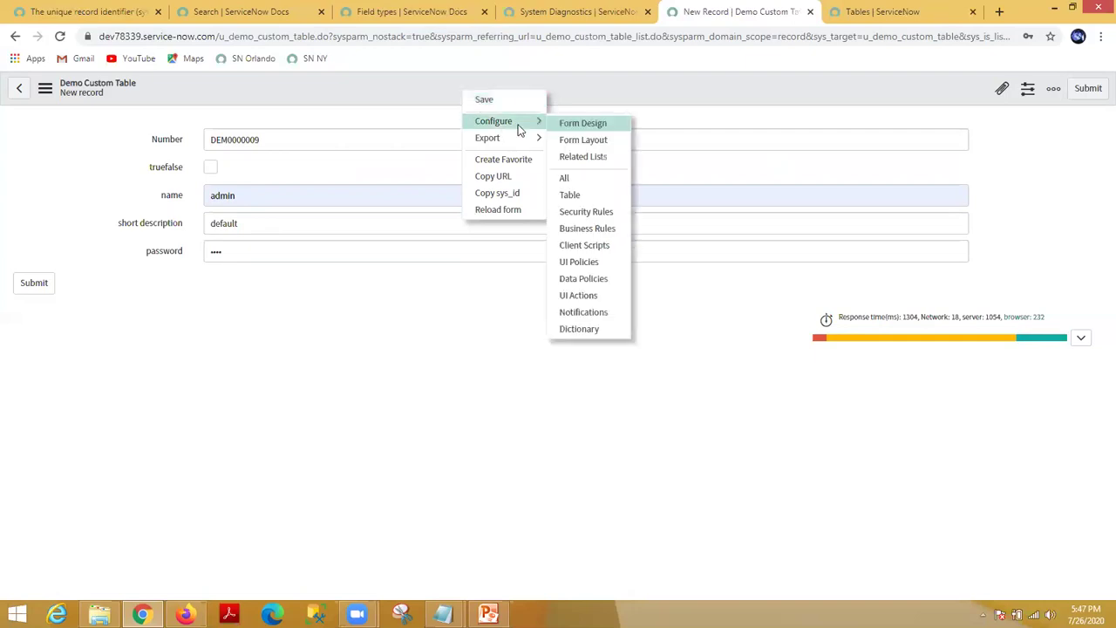
{"action": "left_click", "coordinate": [601, 125]}
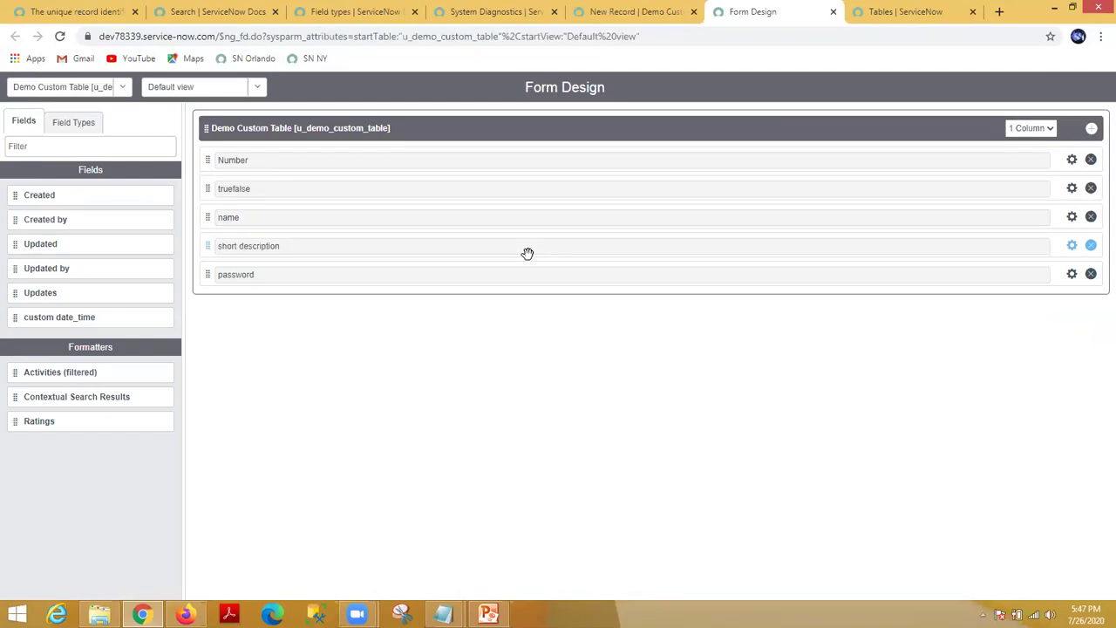
{"action": "left_click", "coordinate": [82, 125]}
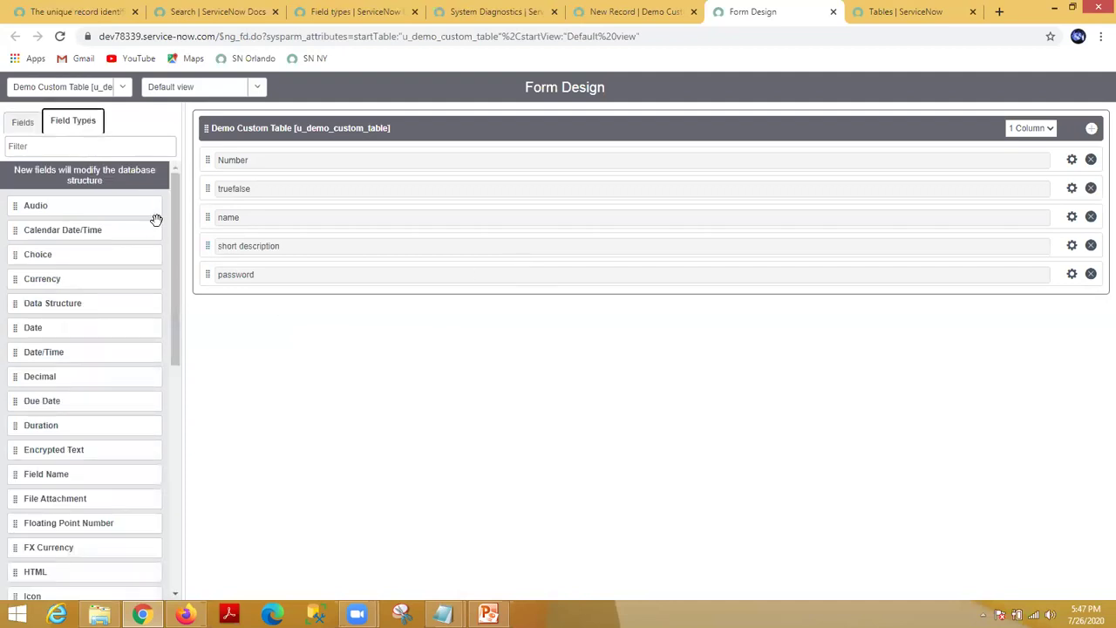
{"action": "left_click_drag", "start_coordinate": [177, 215], "coordinate": [184, 179]}
{"action": "left_click_drag", "start_coordinate": [184, 296], "coordinate": [213, 283]}
{"action": "left_click_drag", "start_coordinate": [56, 456], "coordinate": [248, 335]}
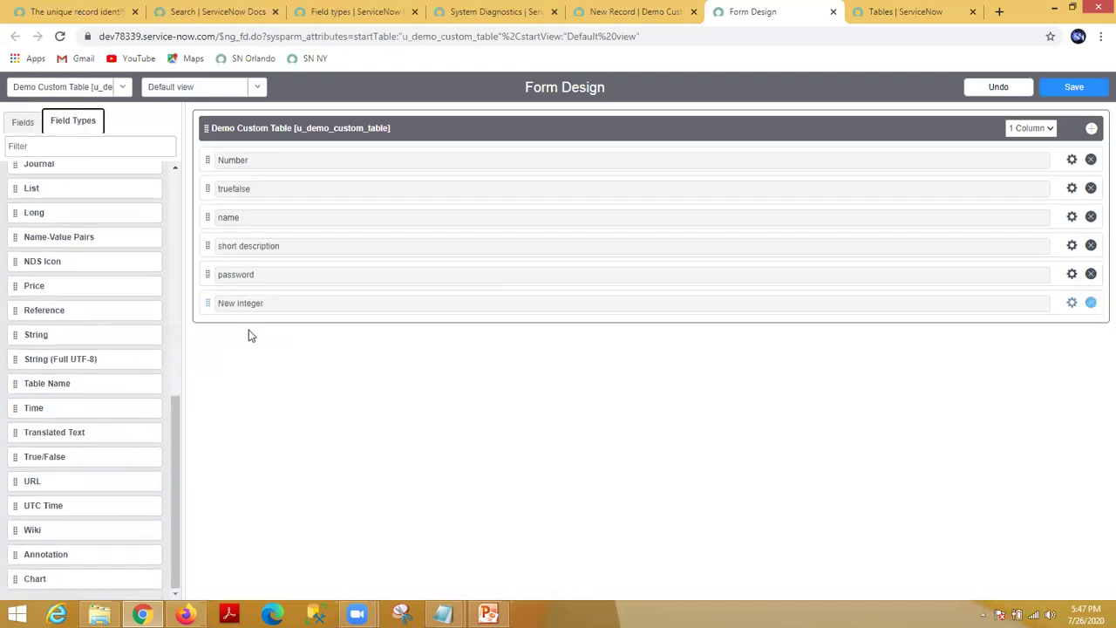
Step: Label the new Integer field 'custom integer' with default value 1 and save the form design
{"action": "double_click", "coordinate": [258, 304]}
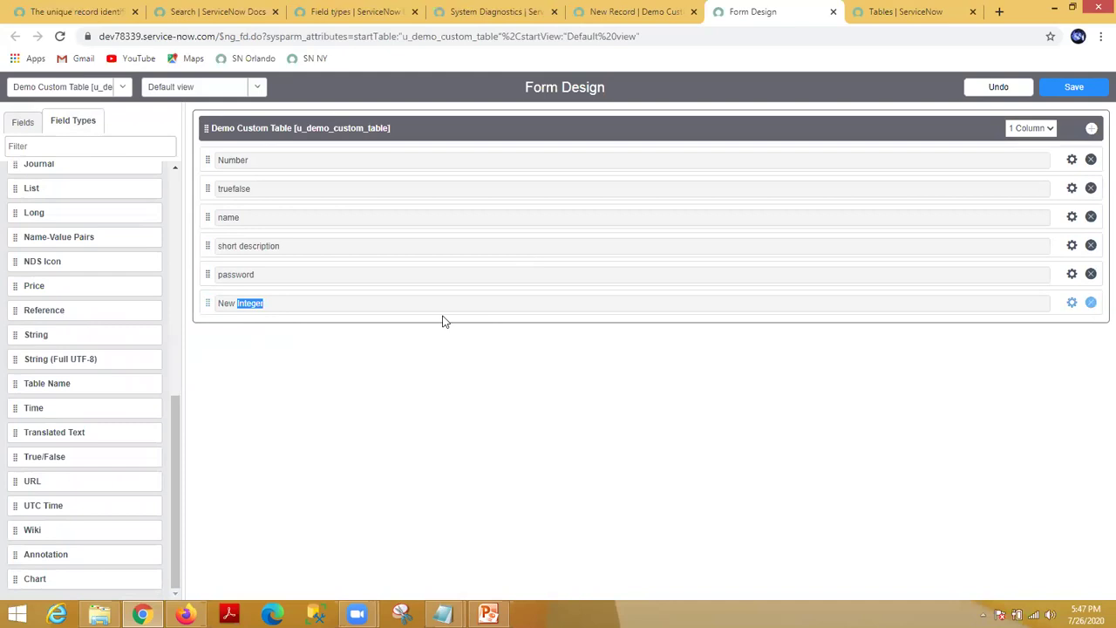
{"action": "left_click", "coordinate": [1072, 303]}
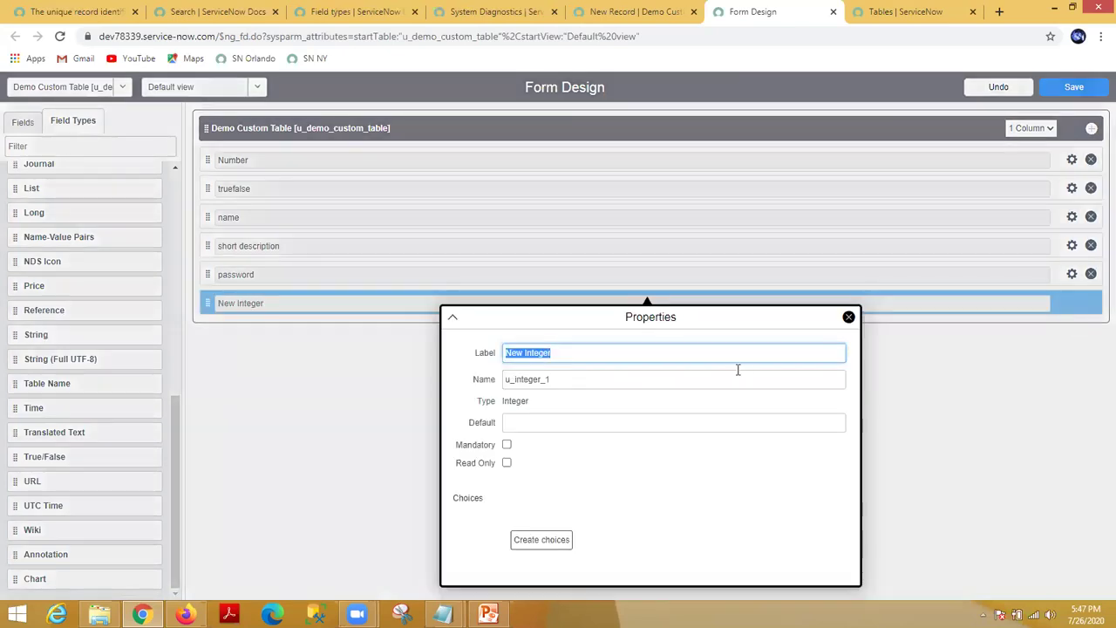
{"action": "type", "text": "custom integ"}
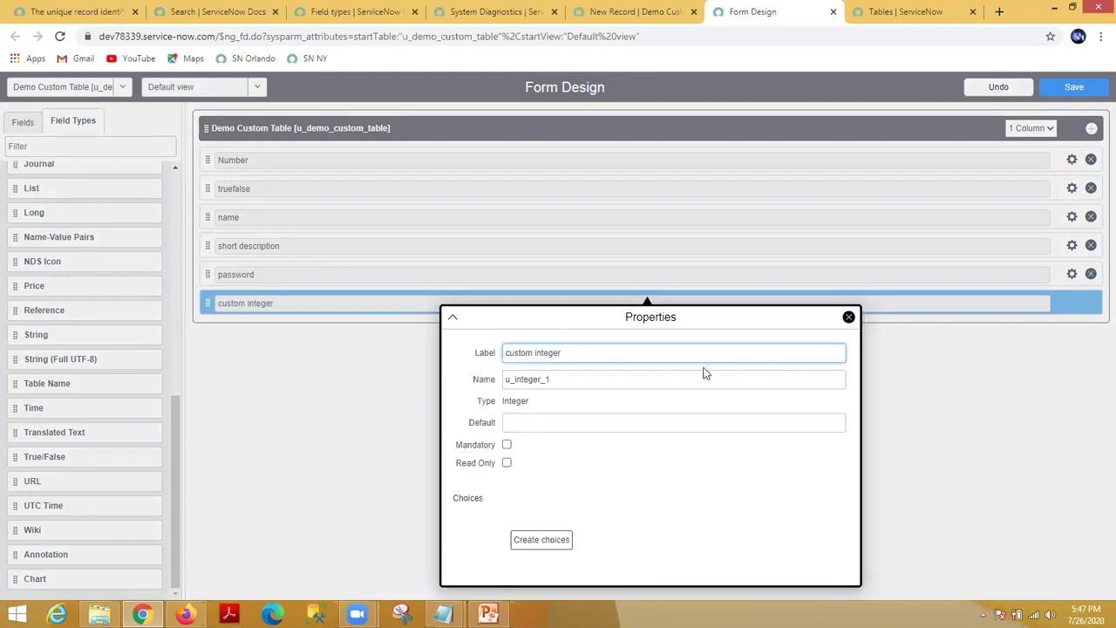
{"action": "left_click", "coordinate": [644, 509]}
{"action": "left_click", "coordinate": [569, 350]}
{"action": "left_click", "coordinate": [543, 419]}
{"action": "type", "text": "1"}
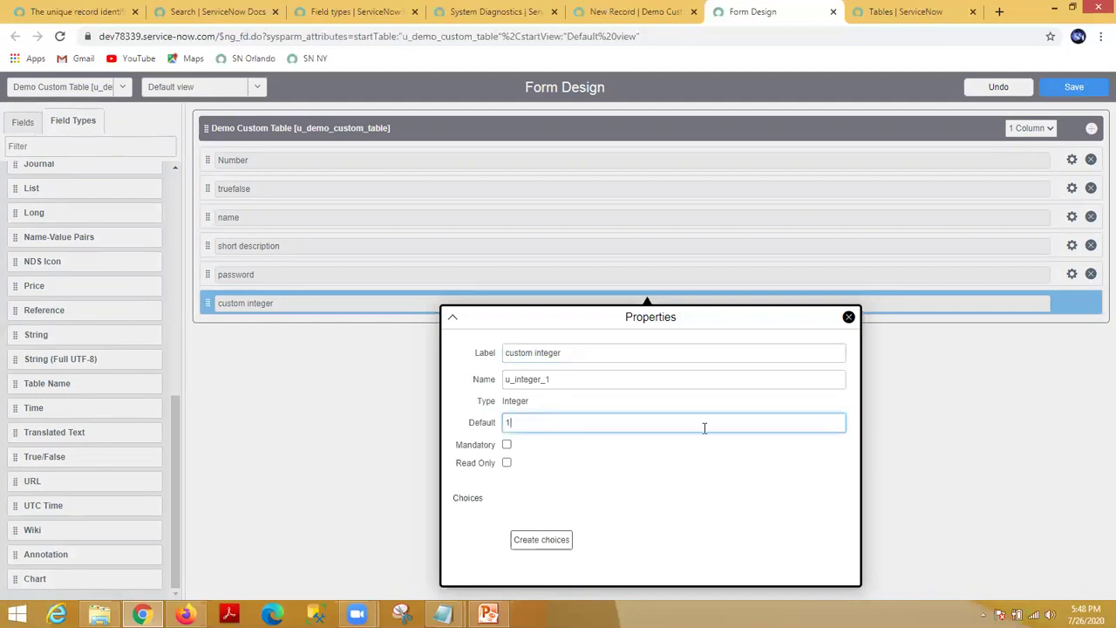
{"action": "left_click", "coordinate": [848, 316]}
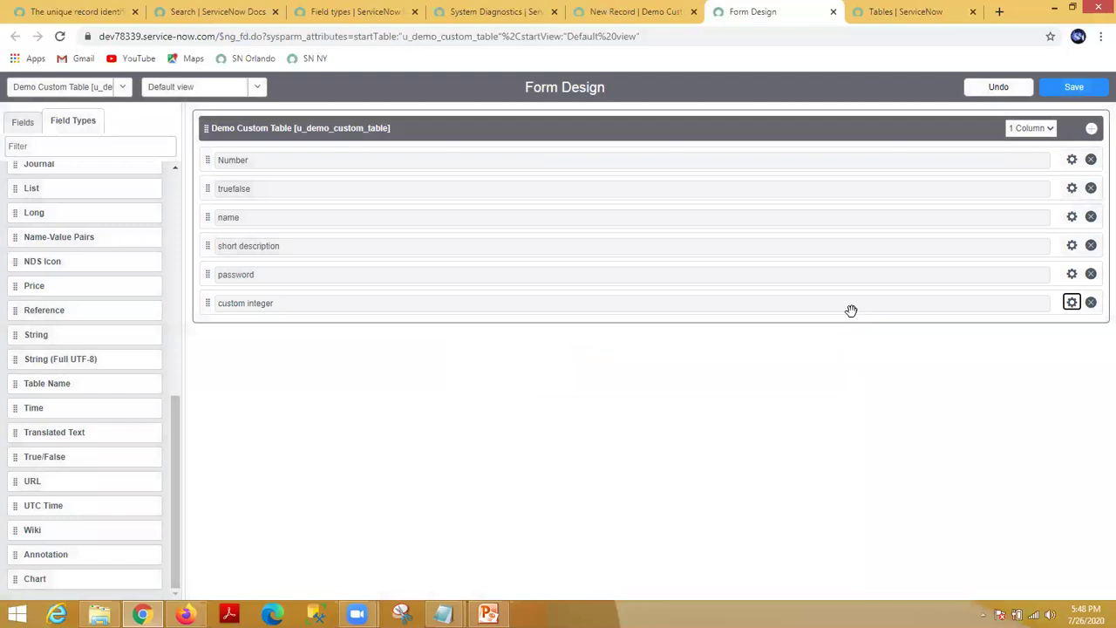
{"action": "left_click", "coordinate": [1074, 87]}
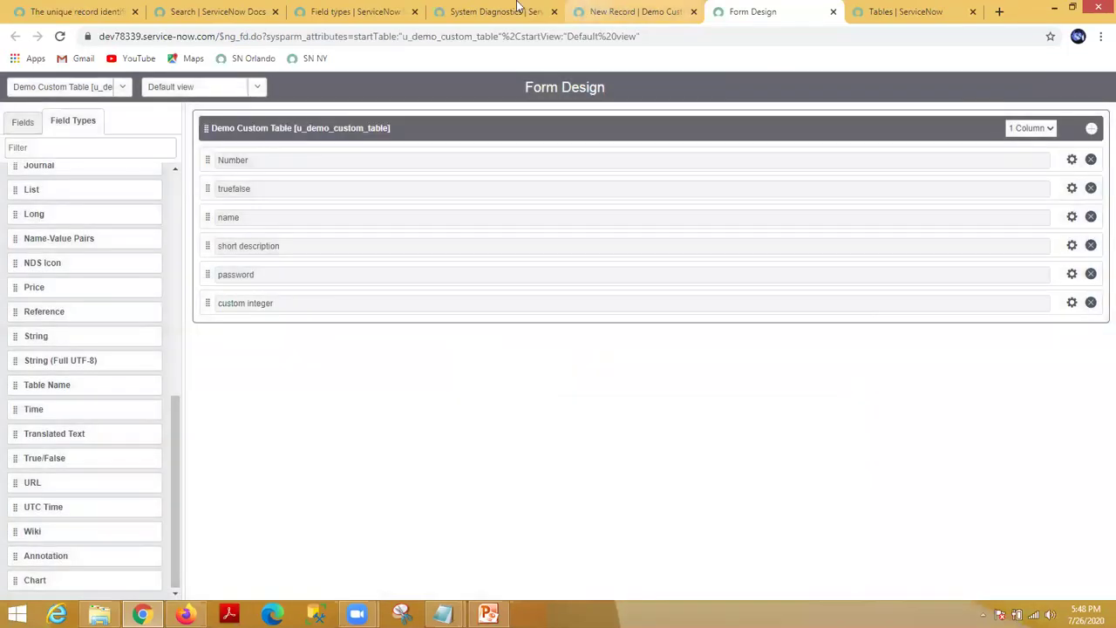
Step: Reload the Demo Custom Table new record form, leaving the unsaved record, to pick up the new field
{"action": "left_click", "coordinate": [515, 12]}
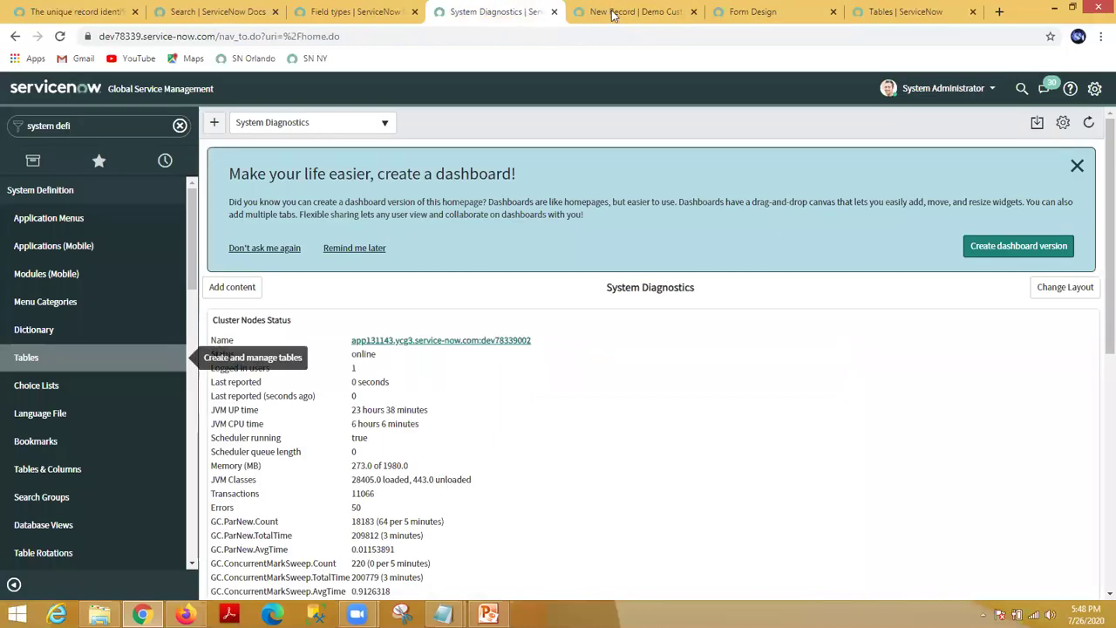
{"action": "left_click", "coordinate": [614, 11]}
{"action": "right_click", "coordinate": [417, 88]}
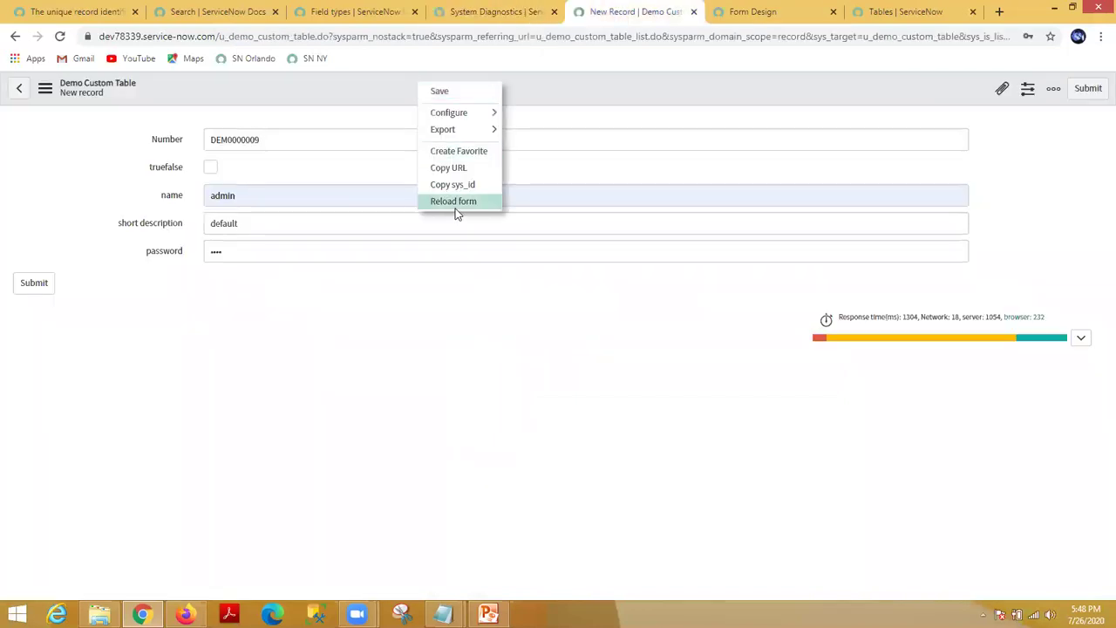
{"action": "left_click", "coordinate": [454, 204]}
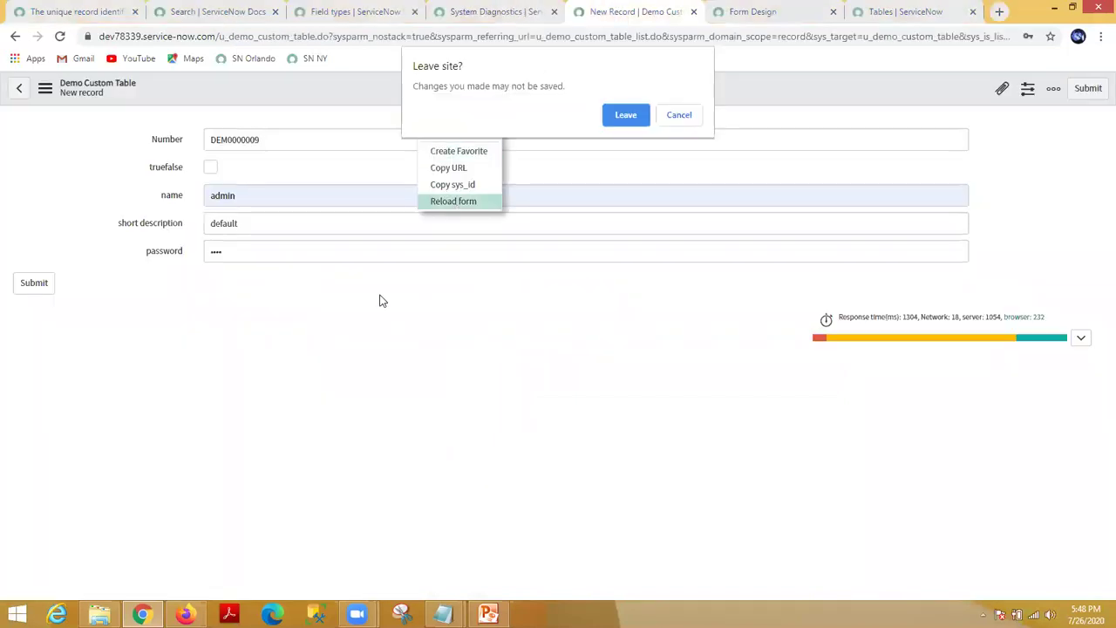
{"action": "left_click", "coordinate": [632, 115]}
Step: Inspect the custom integer field: default 1, dictionary type integer, name u_integer_1
{"action": "left_click", "coordinate": [215, 279]}
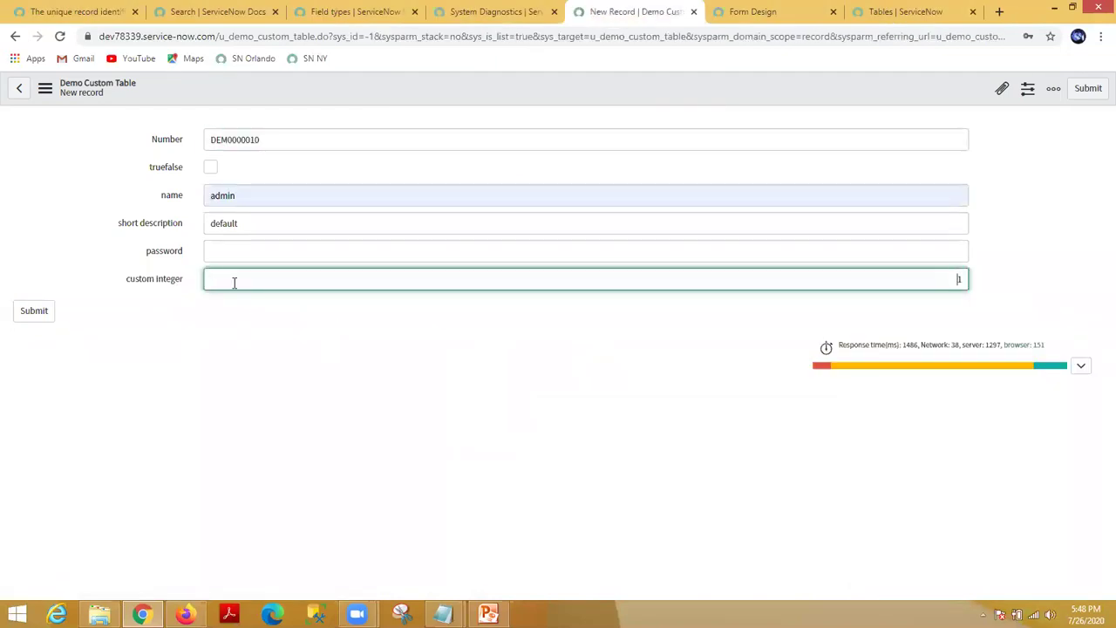
{"action": "double_click", "coordinate": [959, 278]}
{"action": "right_click", "coordinate": [150, 280]}
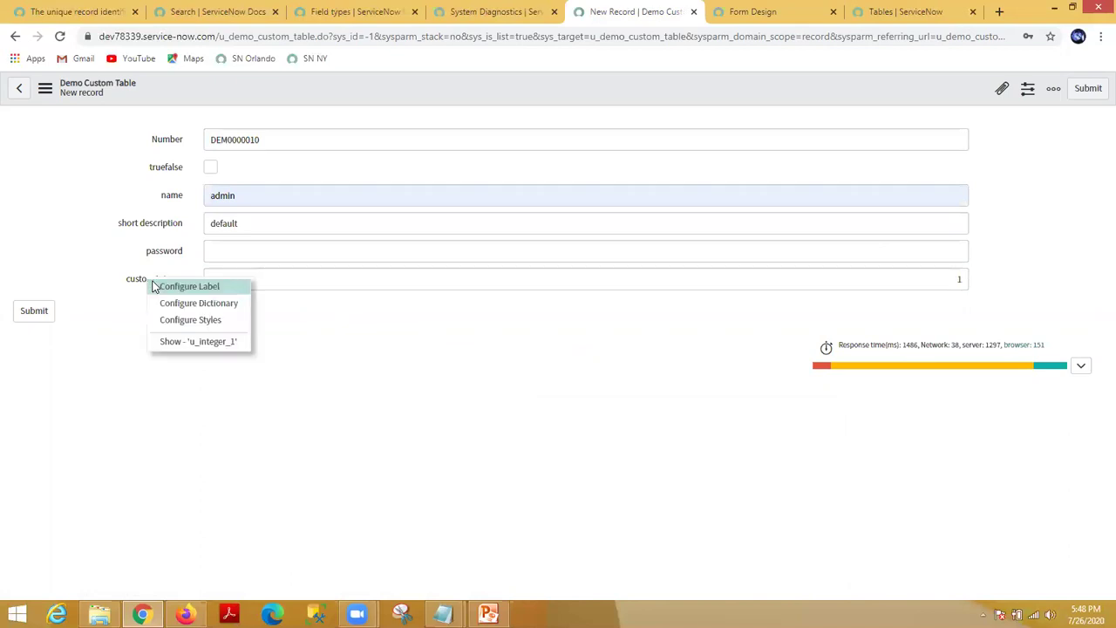
{"action": "left_click", "coordinate": [221, 348]}
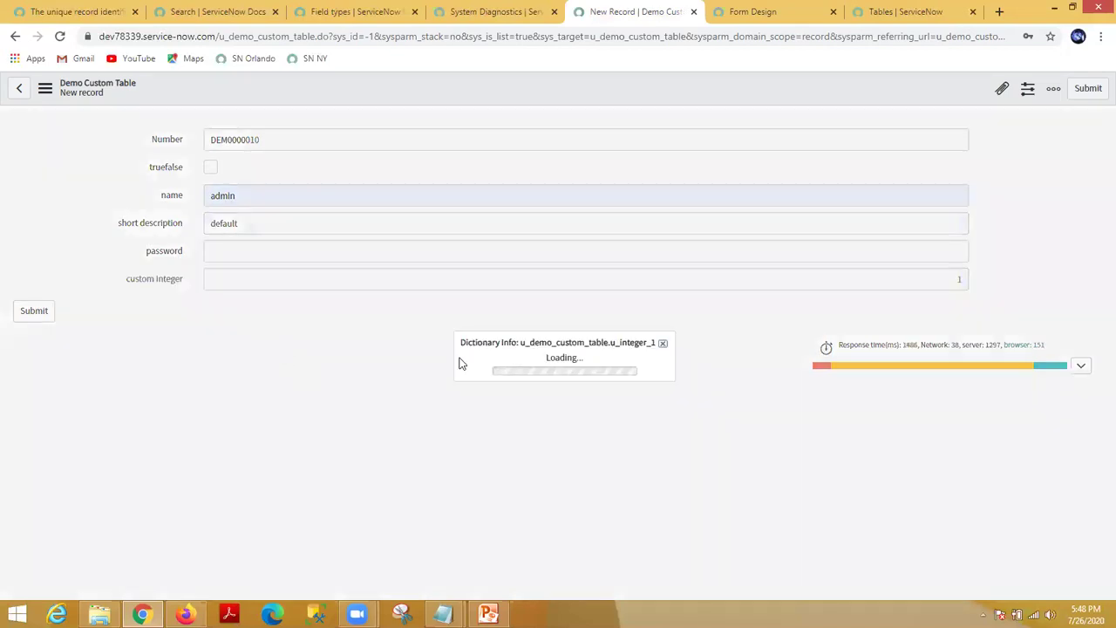
{"action": "double_click", "coordinate": [569, 339]}
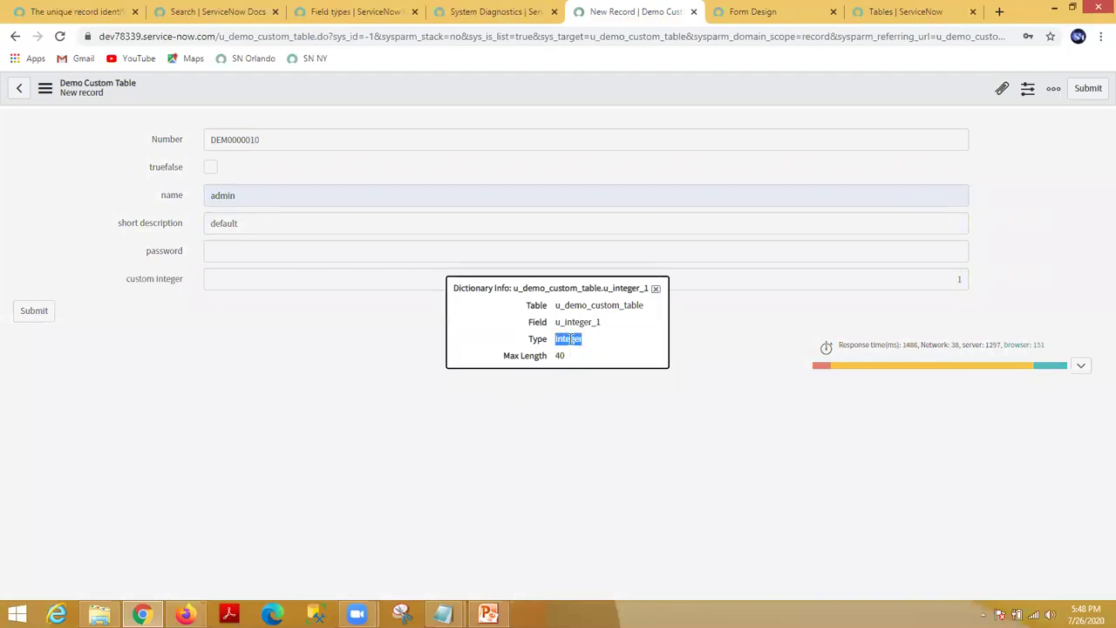
{"action": "double_click", "coordinate": [578, 322]}
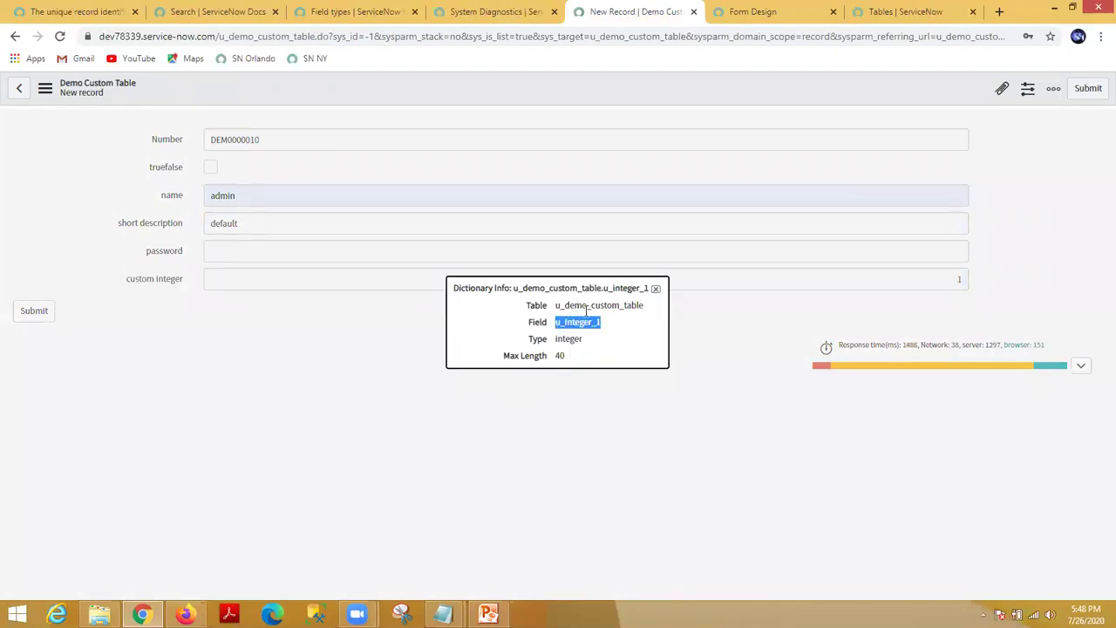
{"action": "left_click", "coordinate": [656, 287]}
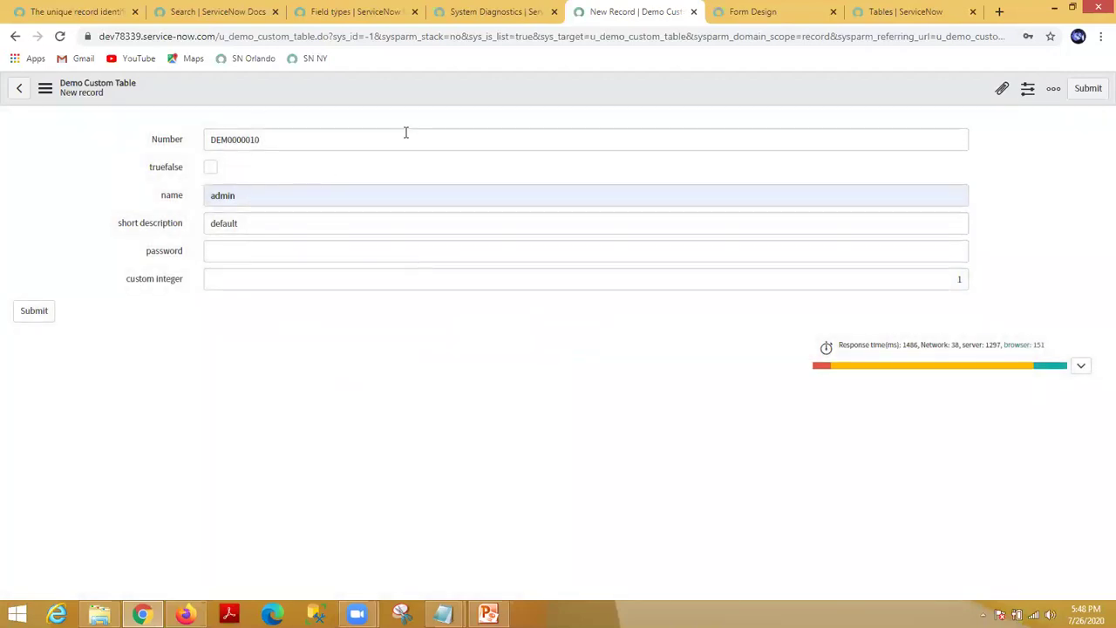
{"action": "left_click", "coordinate": [767, 12]}
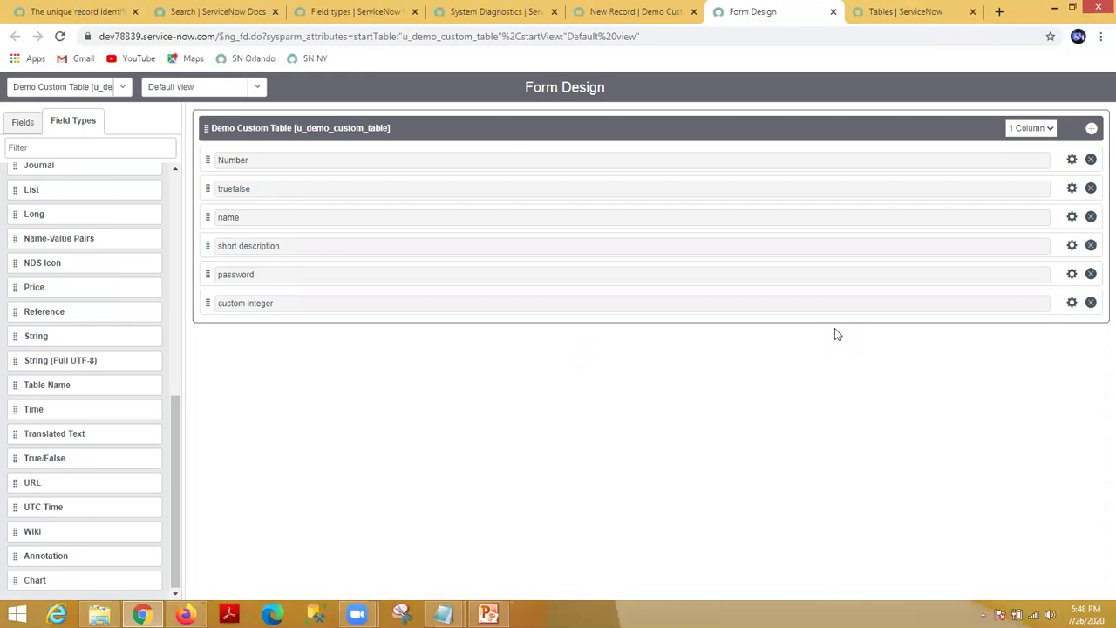
Step: Remove the custom integer field, save the design, and reload the record form without it
{"action": "left_click", "coordinate": [1091, 302]}
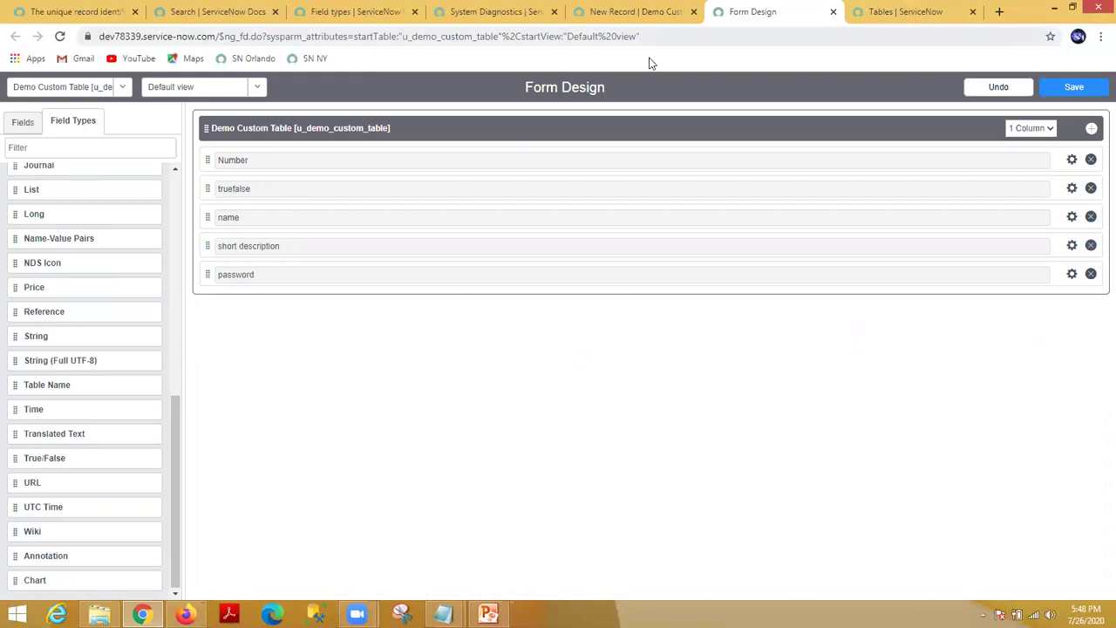
{"action": "left_click", "coordinate": [1075, 89]}
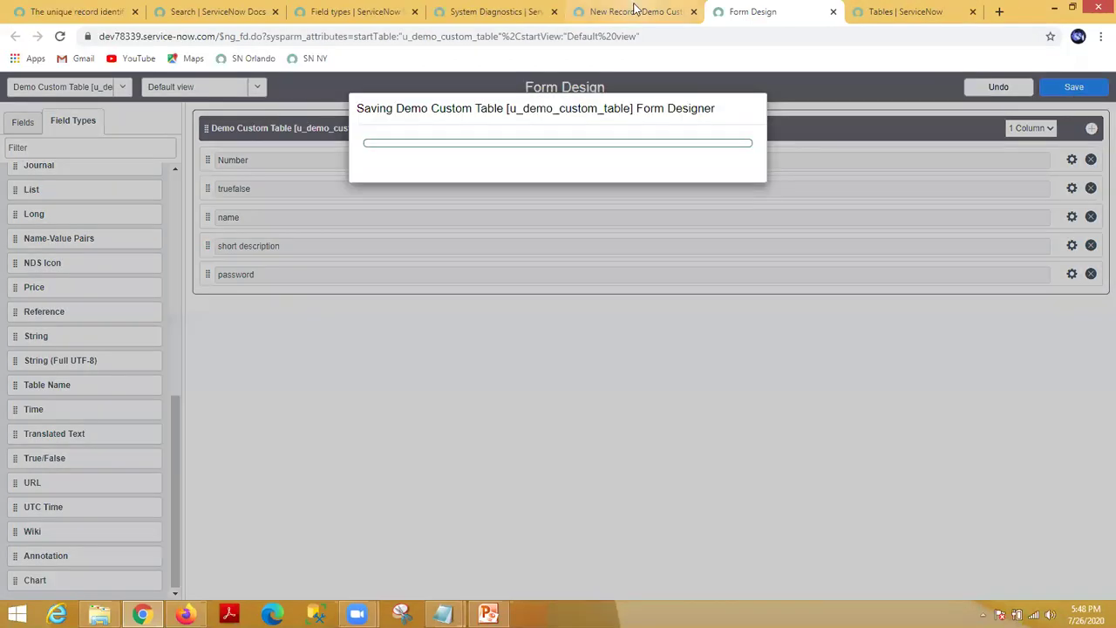
{"action": "left_click", "coordinate": [635, 12]}
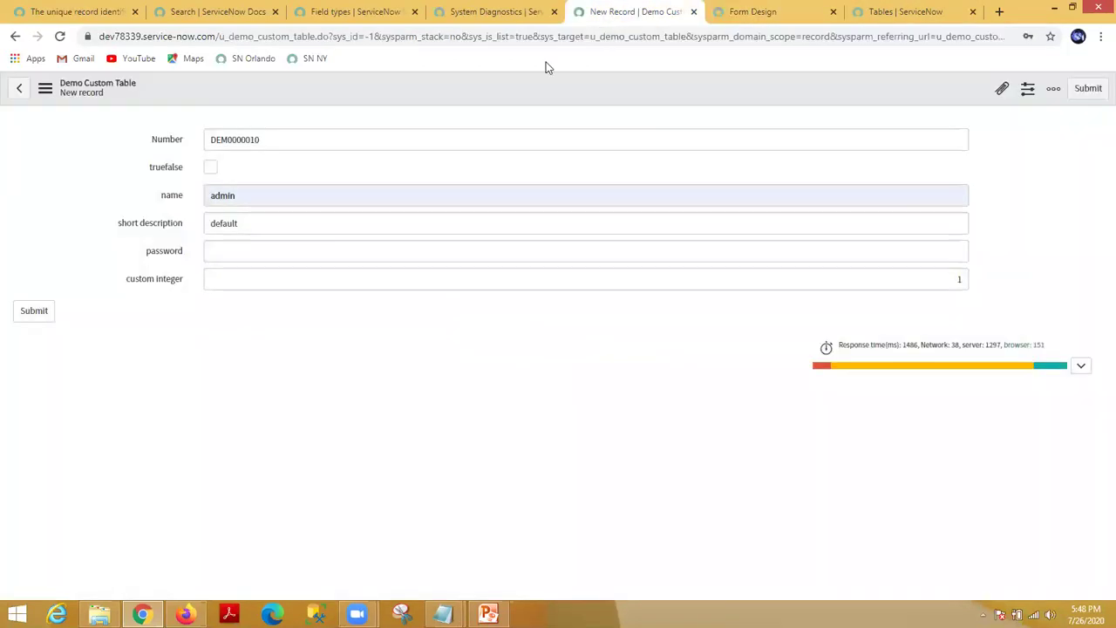
{"action": "right_click", "coordinate": [496, 81]}
{"action": "left_click", "coordinate": [533, 194]}
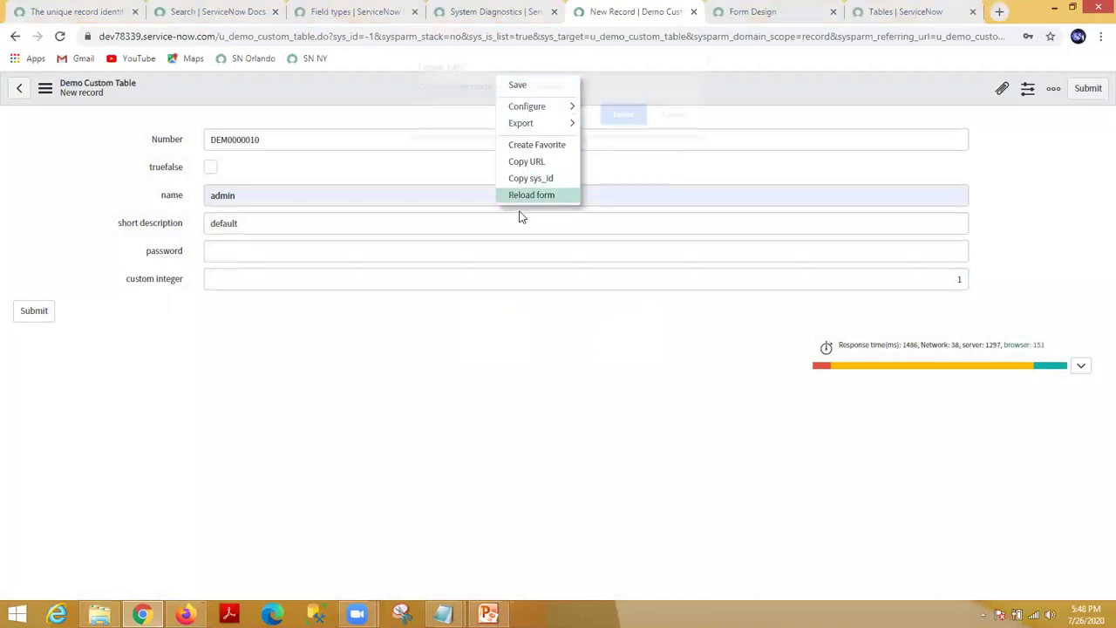
{"action": "left_click", "coordinate": [614, 119]}
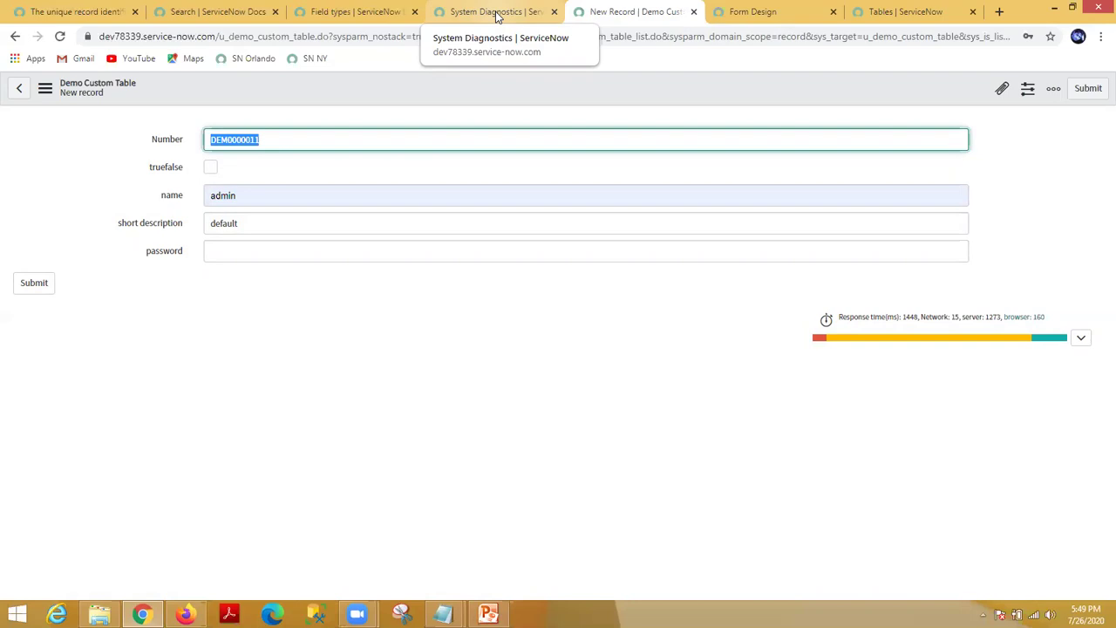
{"action": "left_click", "coordinate": [497, 15]}
Step: Filter the navigator for 'dictiona' and open System Definition > Dictionary in a new tab
{"action": "left_click", "coordinate": [370, 11]}
{"action": "left_click", "coordinate": [471, 12]}
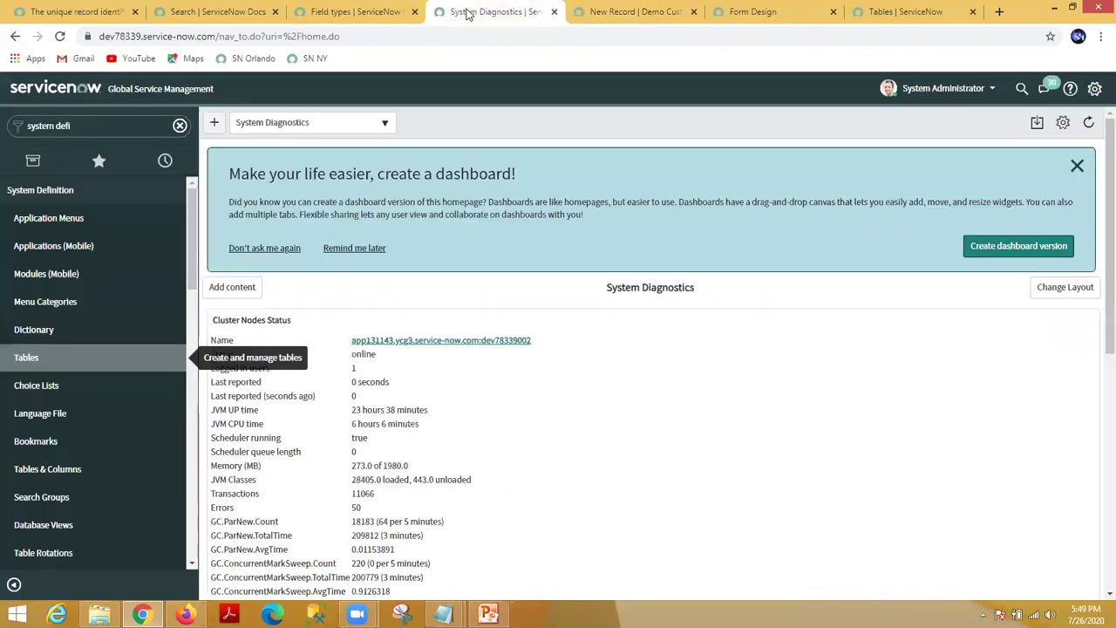
{"action": "left_click", "coordinate": [91, 124]}
{"action": "key", "text": "BackSpace"}
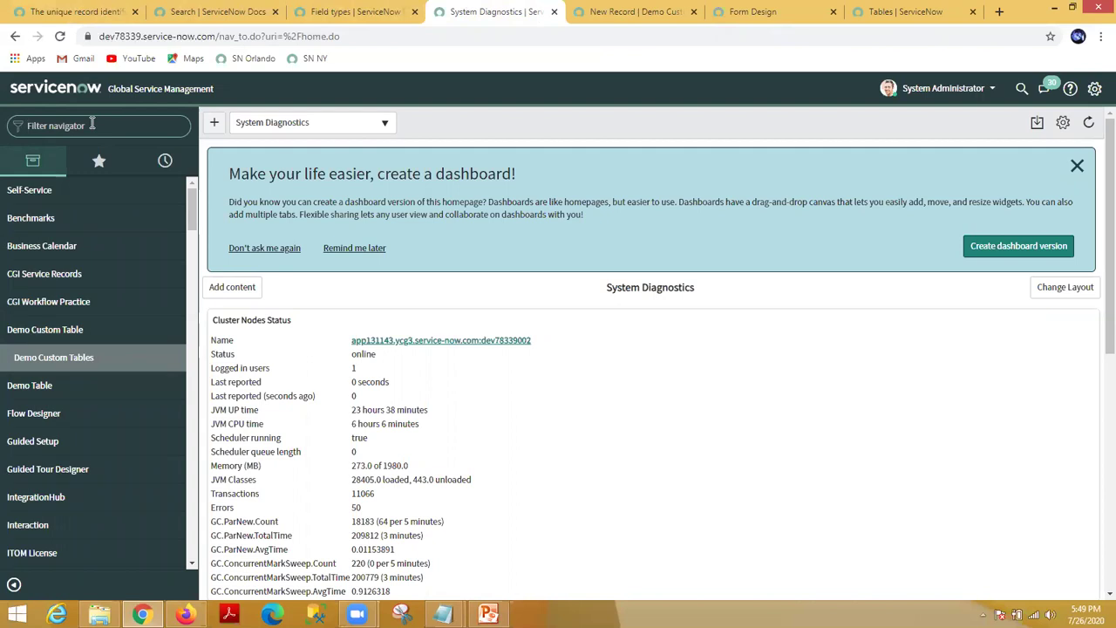
{"action": "type", "text": "s"}
{"action": "key", "text": "BackSpace"}
{"action": "type", "text": "dictiona"}
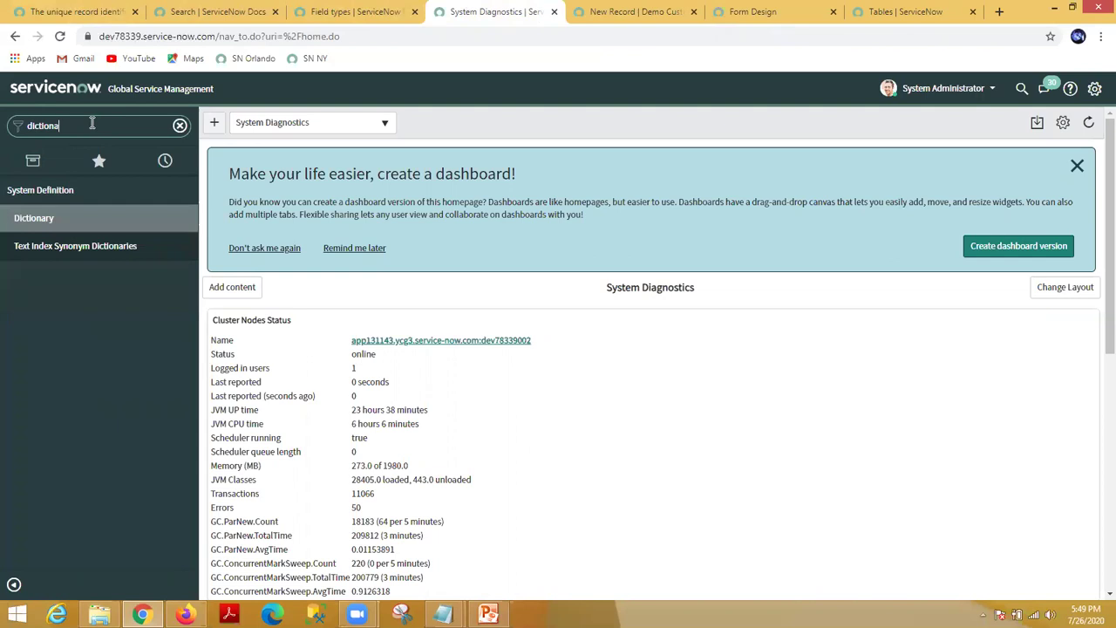
{"action": "middle_click", "coordinate": [35, 218]}
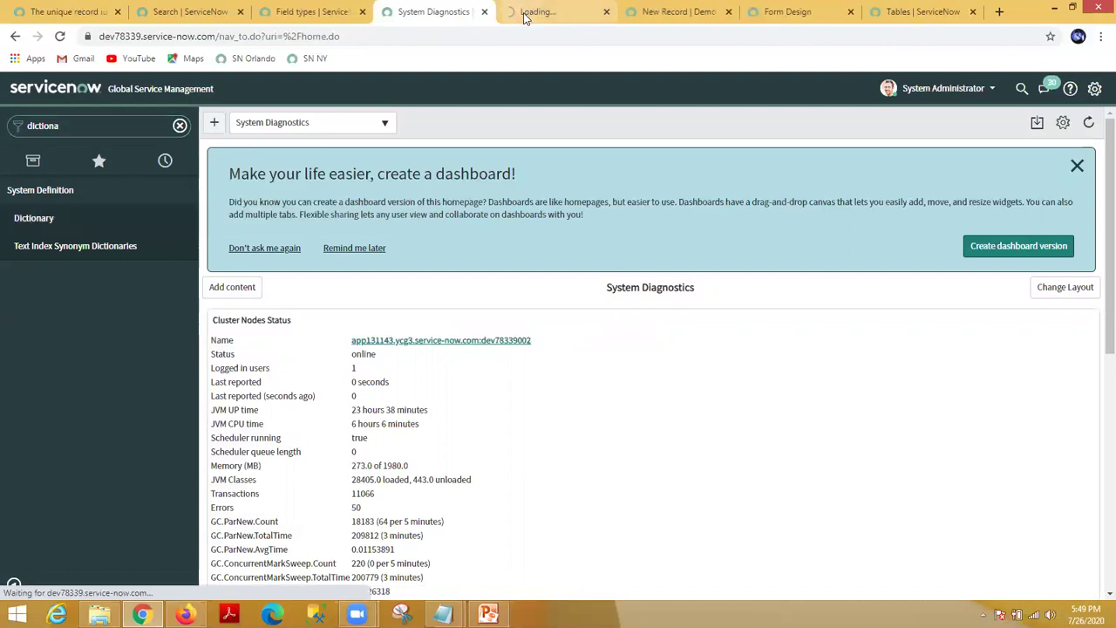
{"action": "left_click", "coordinate": [523, 12]}
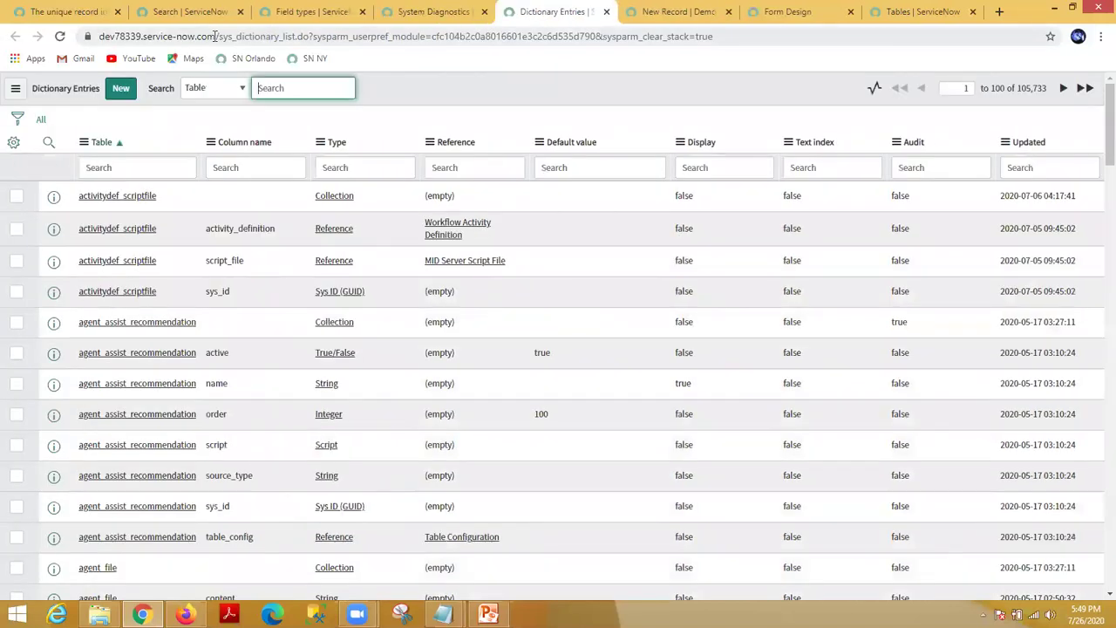
Step: Filter the Dictionary Entries list's Table column to =sys_user
{"action": "left_click_drag", "start_coordinate": [217, 37], "coordinate": [280, 36]}
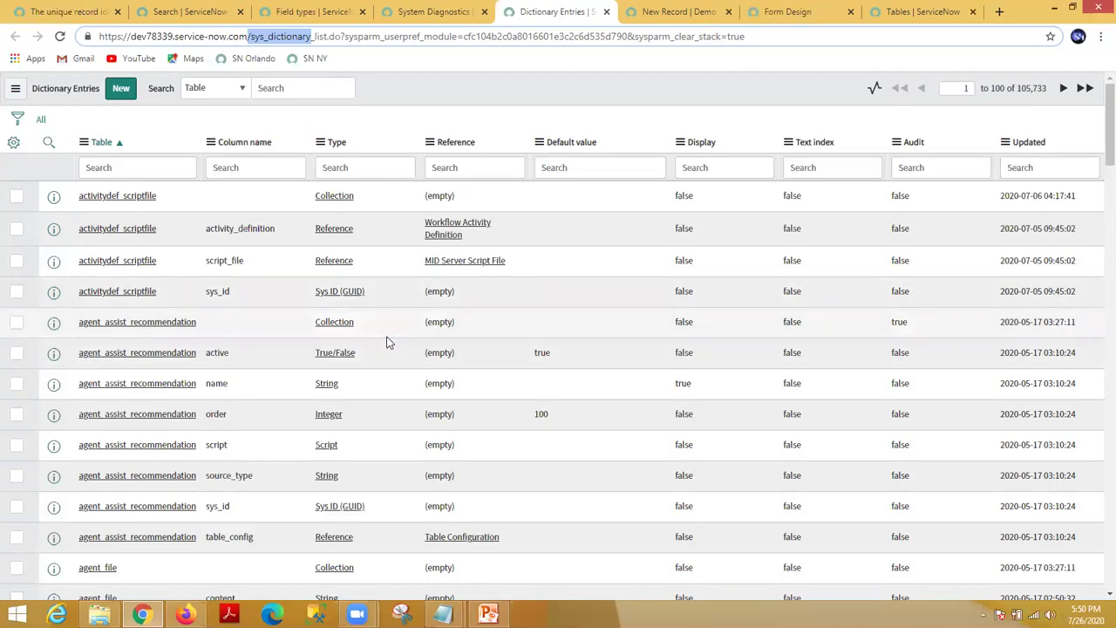
{"action": "left_click", "coordinate": [258, 168]}
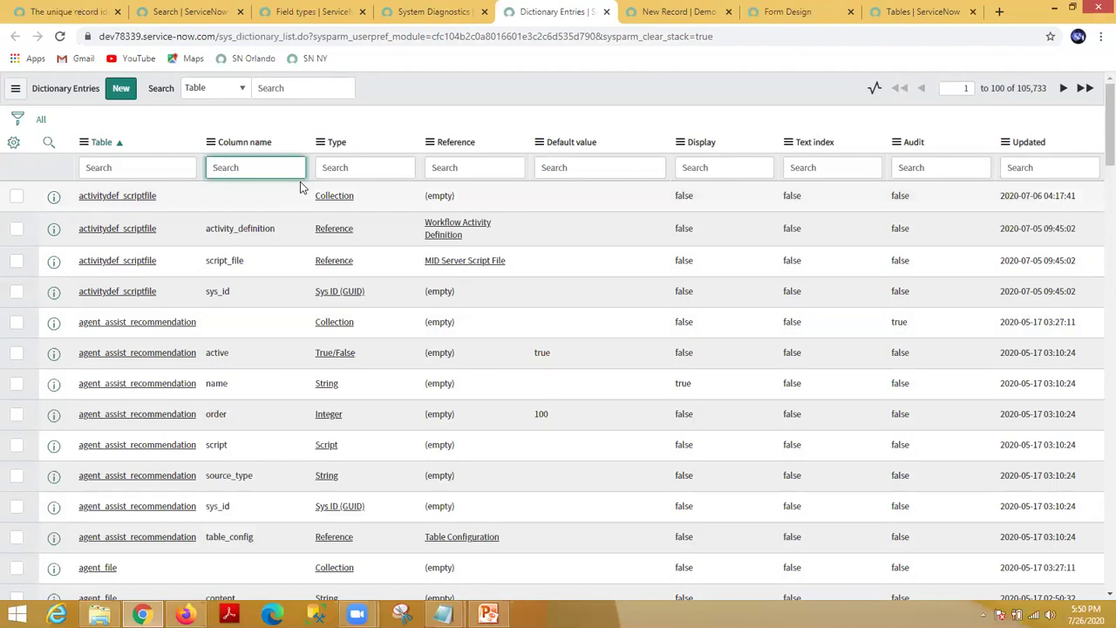
{"action": "left_click", "coordinate": [152, 165]}
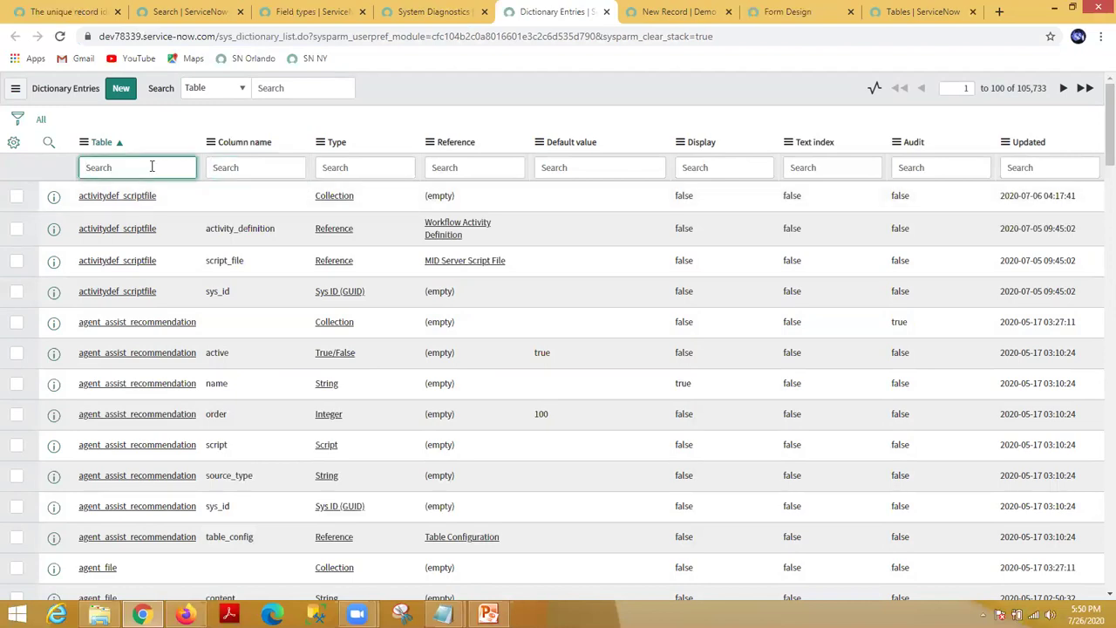
{"action": "type", "text": "=sys_user"}
{"action": "key", "text": "Return"}
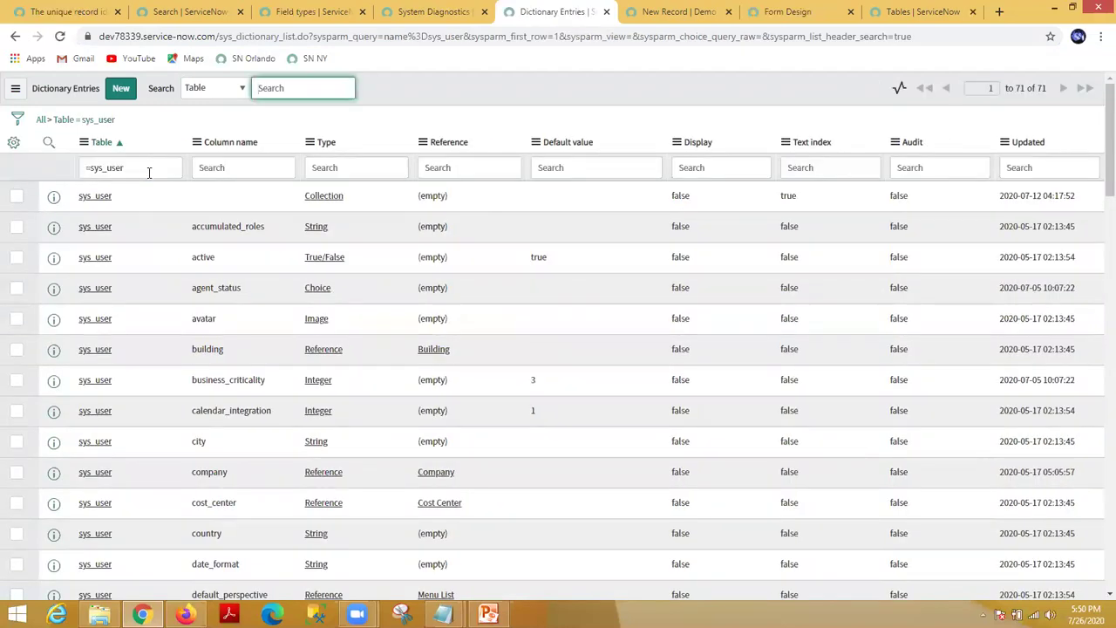
Step: Review the sys_user entries' Type column and open the sys_user Collection entry in a new tab
{"action": "scroll", "coordinate": [324, 288], "scroll_direction": "down", "scroll_amount": 1}
{"action": "scroll", "coordinate": [759, 319], "scroll_direction": "up", "scroll_amount": 1}
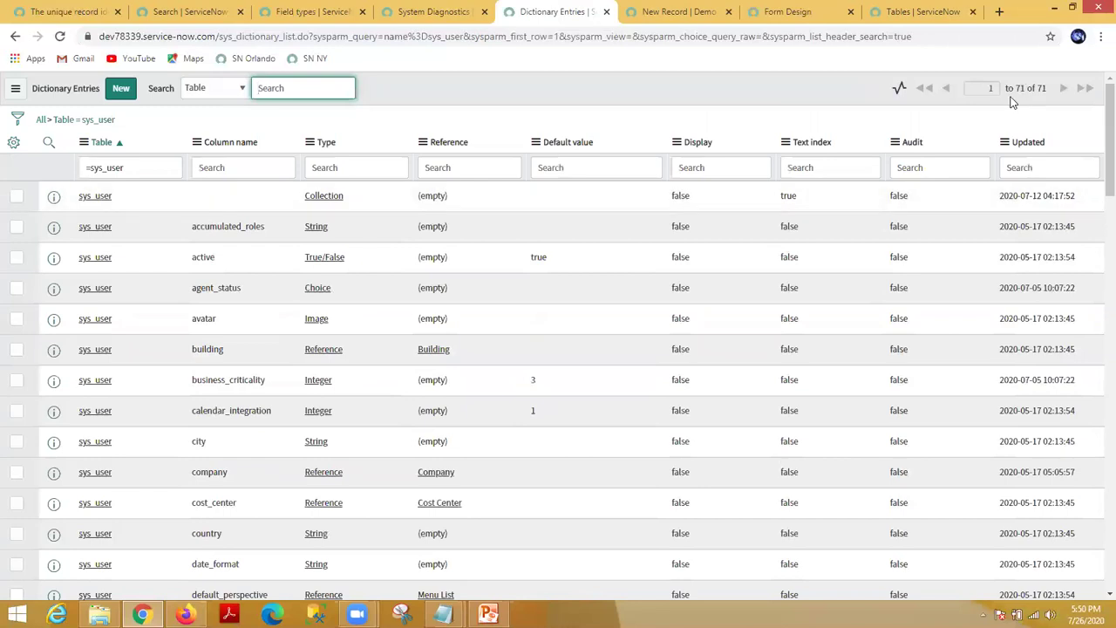
{"action": "triple_click", "coordinate": [108, 166]}
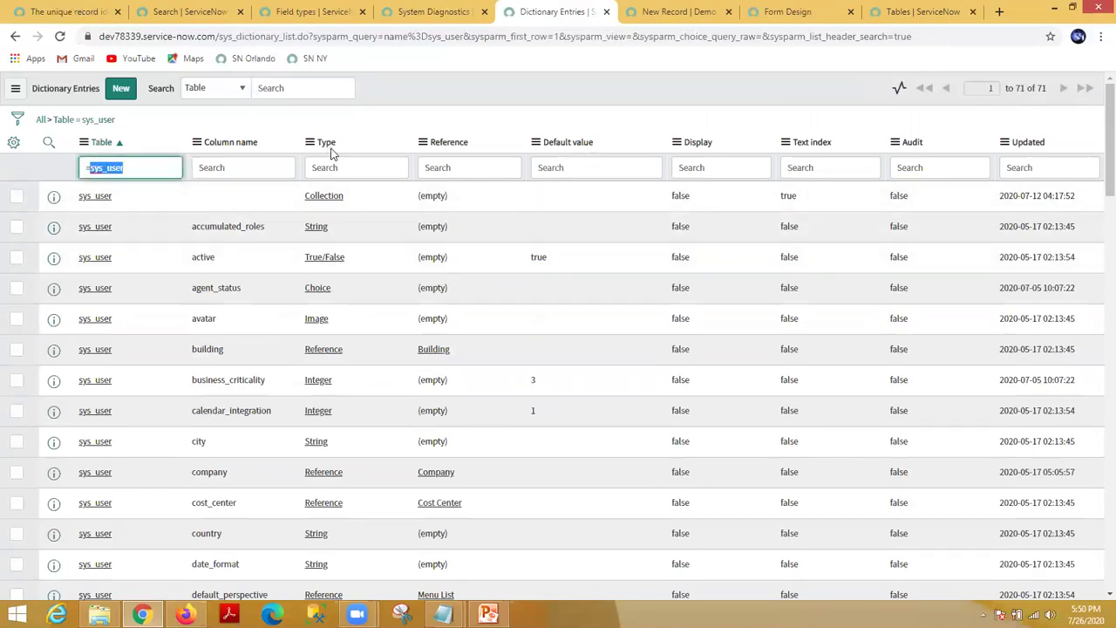
{"action": "left_click_drag", "start_coordinate": [344, 143], "coordinate": [321, 142]}
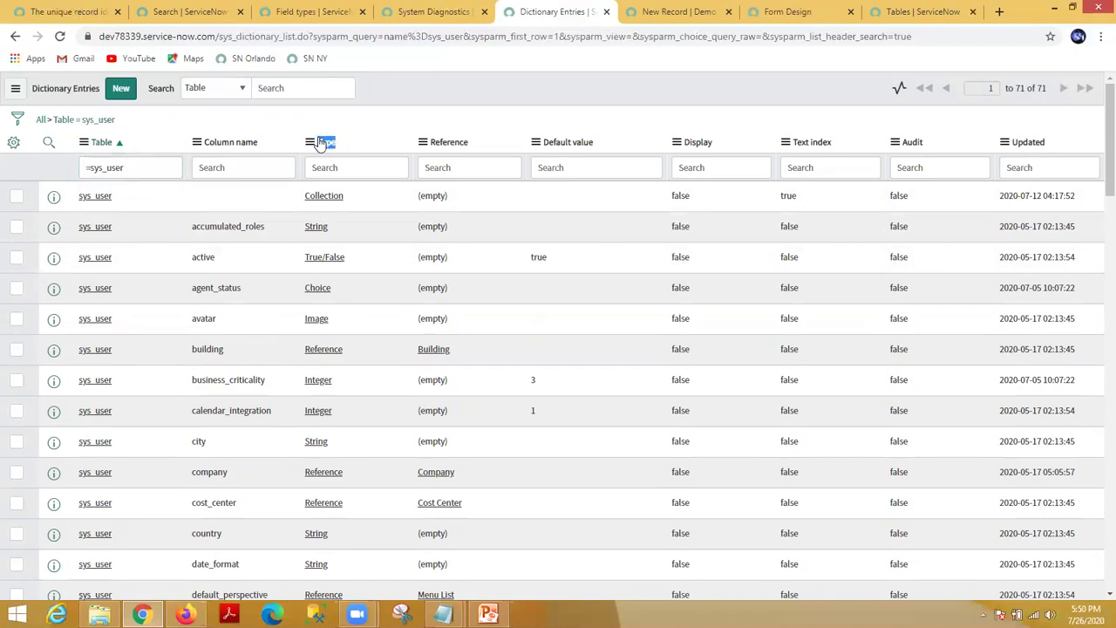
{"action": "left_click_drag", "start_coordinate": [346, 198], "coordinate": [304, 197]}
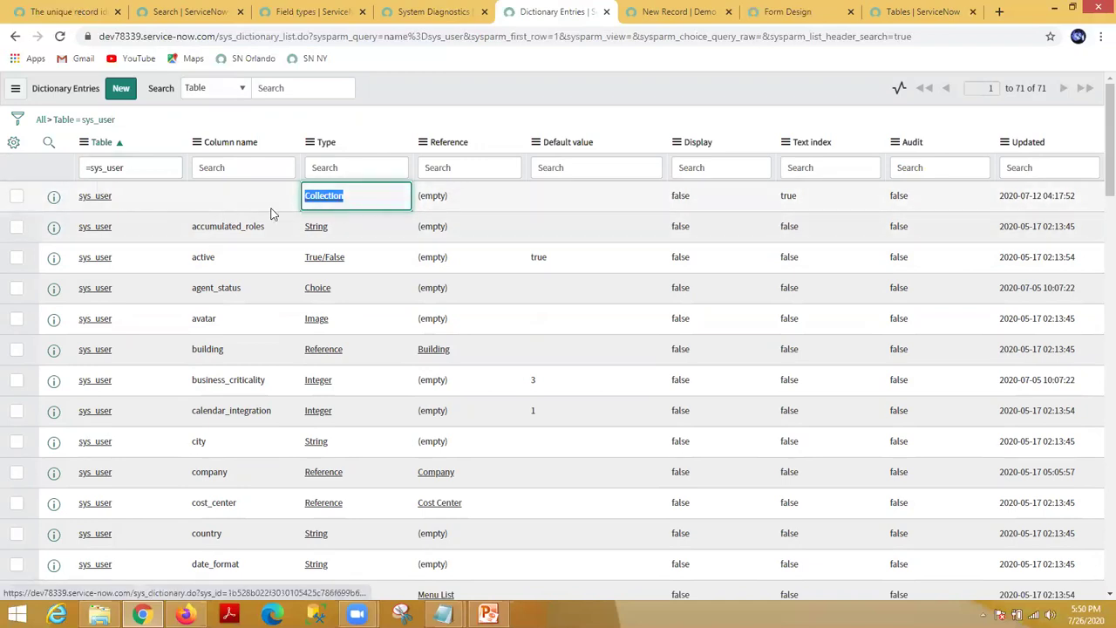
{"action": "middle_click", "coordinate": [92, 199]}
{"action": "left_click", "coordinate": [576, 14]}
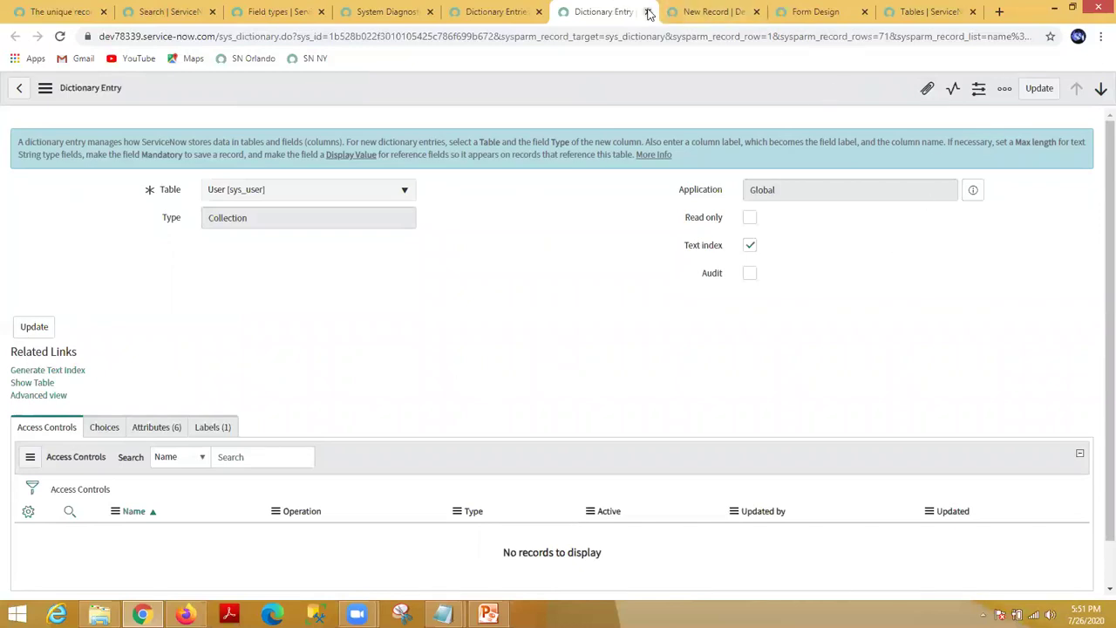
Step: Highlight the entry's Collection type, then close the Dictionary Entry tab
{"action": "double_click", "coordinate": [223, 216]}
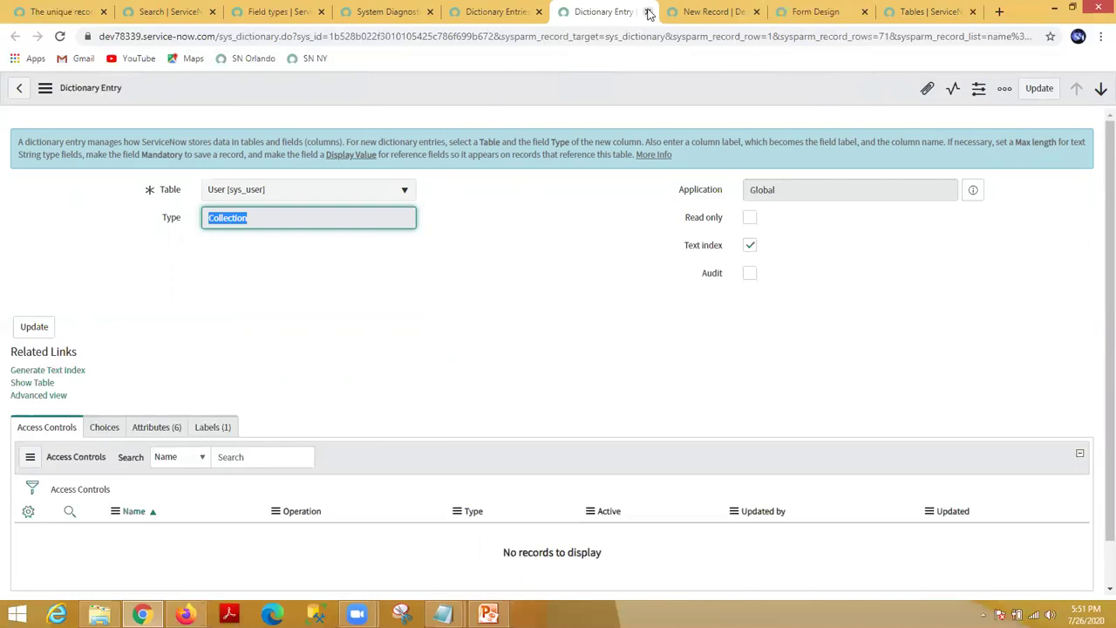
{"action": "left_click", "coordinate": [648, 12]}
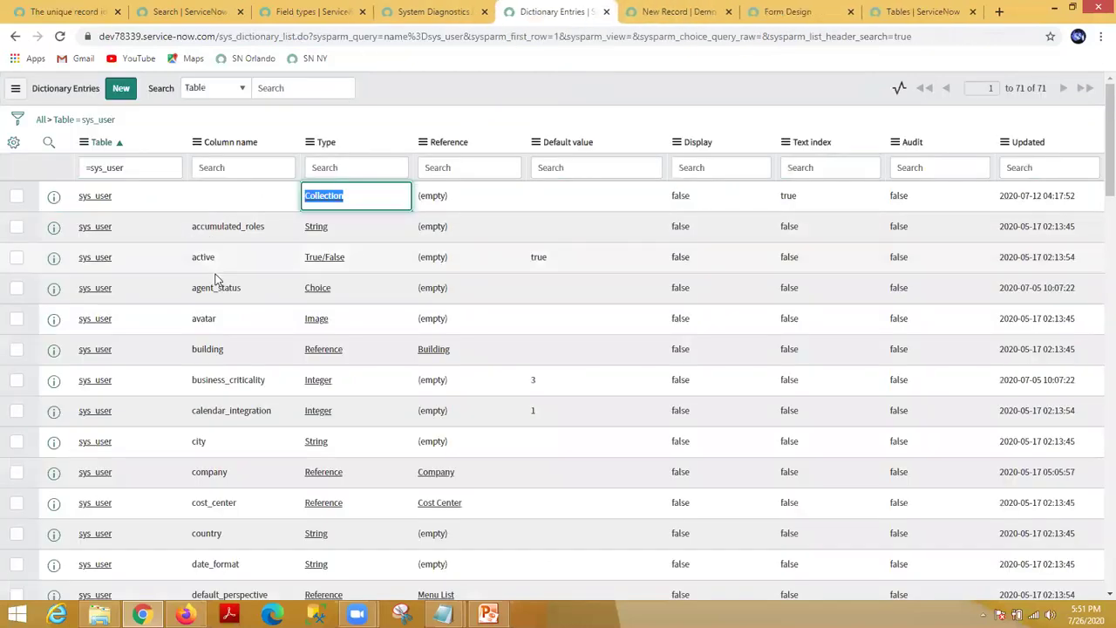
Step: Scroll through the sys_user fields, noting the email row, then set the Table filter to =u_custom
{"action": "scroll", "coordinate": [224, 369], "scroll_direction": "down", "scroll_amount": 3}
{"action": "scroll", "coordinate": [228, 378], "scroll_direction": "up", "scroll_amount": 3}
{"action": "scroll", "coordinate": [231, 384], "scroll_direction": "down", "scroll_amount": 3}
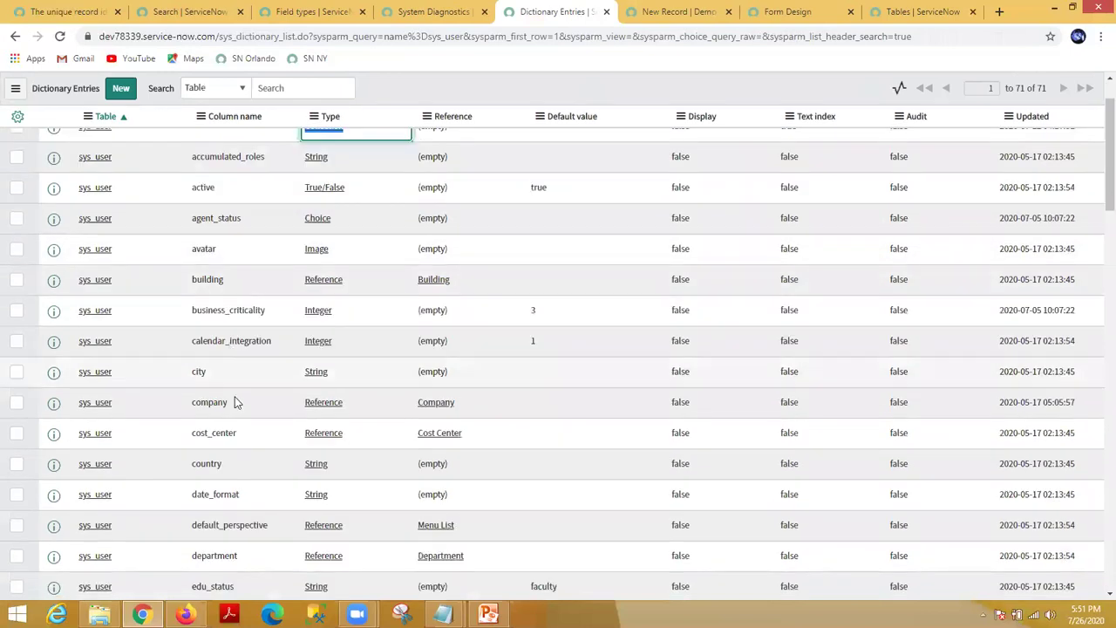
{"action": "scroll", "coordinate": [234, 455], "scroll_direction": "down", "scroll_amount": 2}
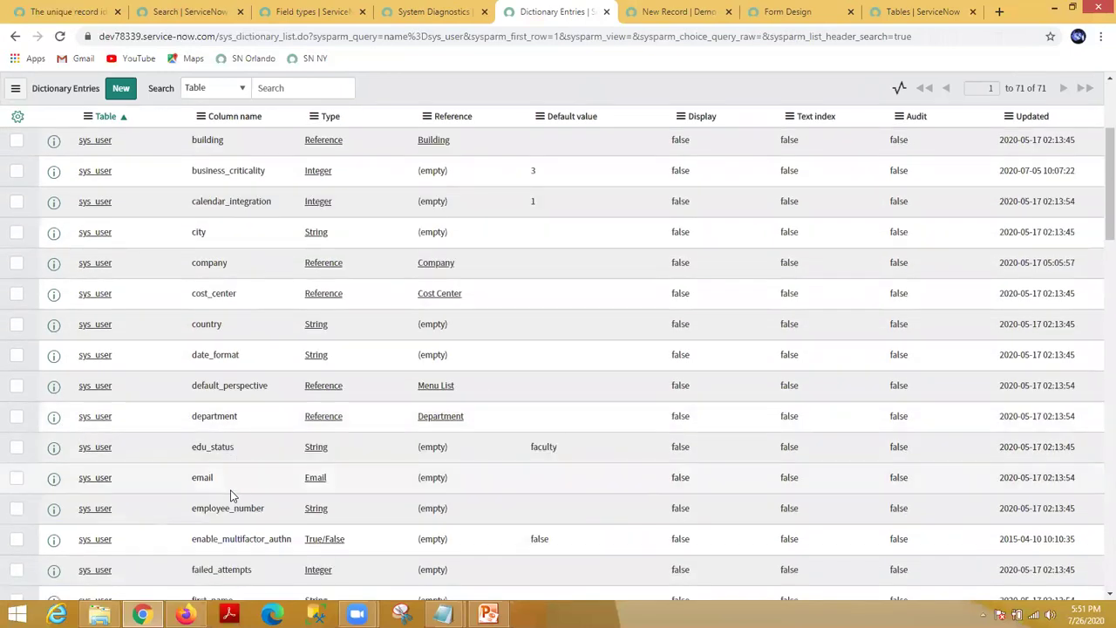
{"action": "scroll", "coordinate": [209, 471], "scroll_direction": "down", "scroll_amount": 2}
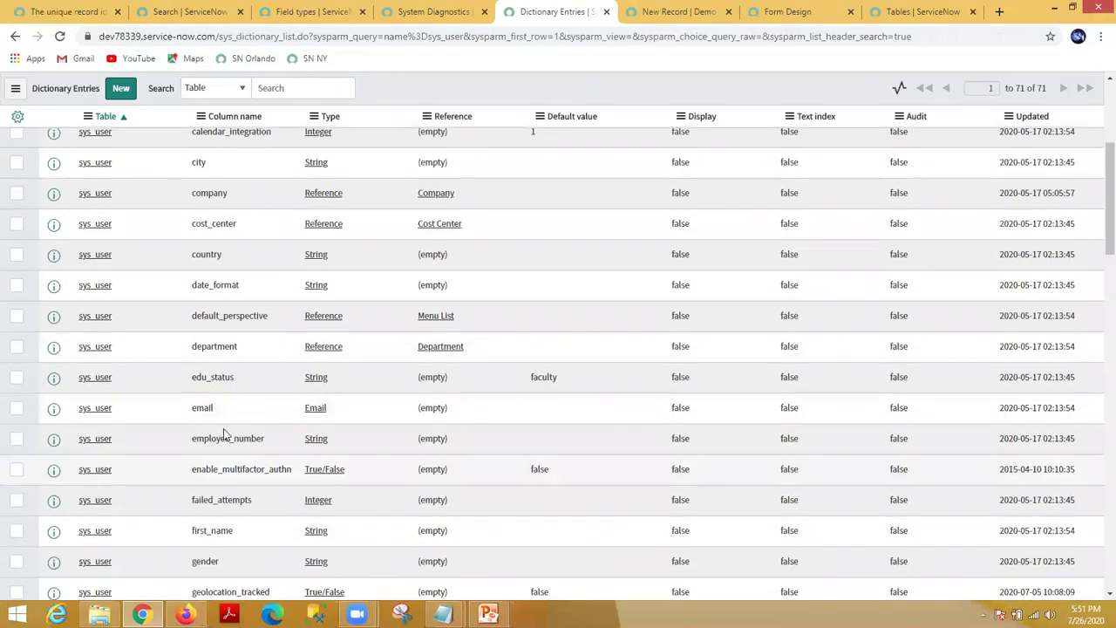
{"action": "left_click_drag", "start_coordinate": [114, 411], "coordinate": [87, 418]}
{"action": "double_click", "coordinate": [85, 417]}
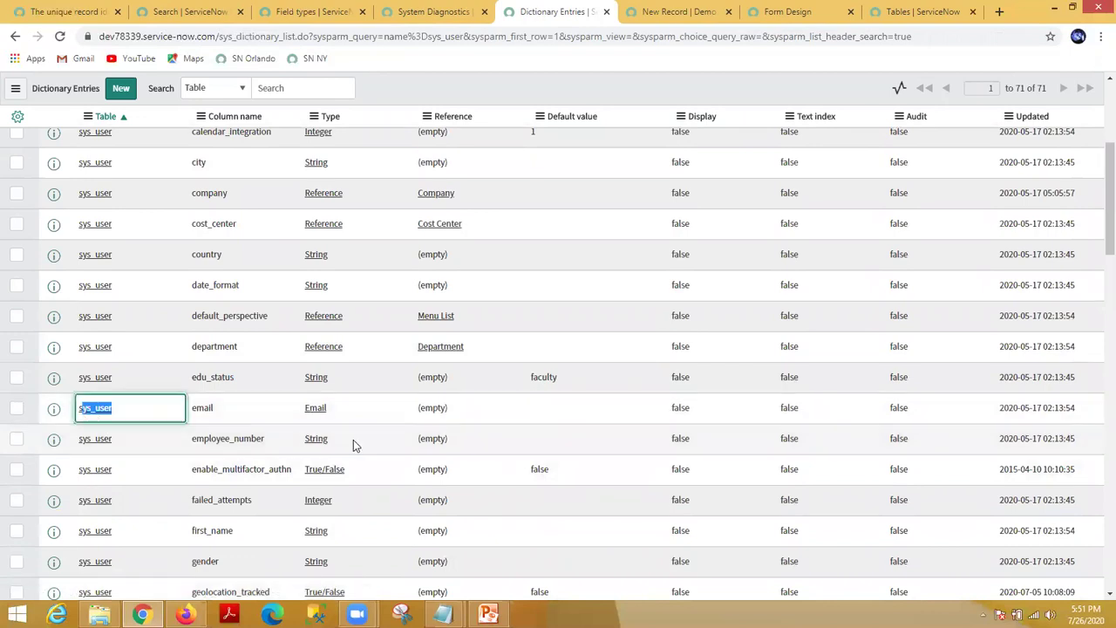
{"action": "scroll", "coordinate": [332, 293], "scroll_direction": "up", "scroll_amount": 3}
{"action": "scroll", "coordinate": [332, 294], "scroll_direction": "down", "scroll_amount": 4}
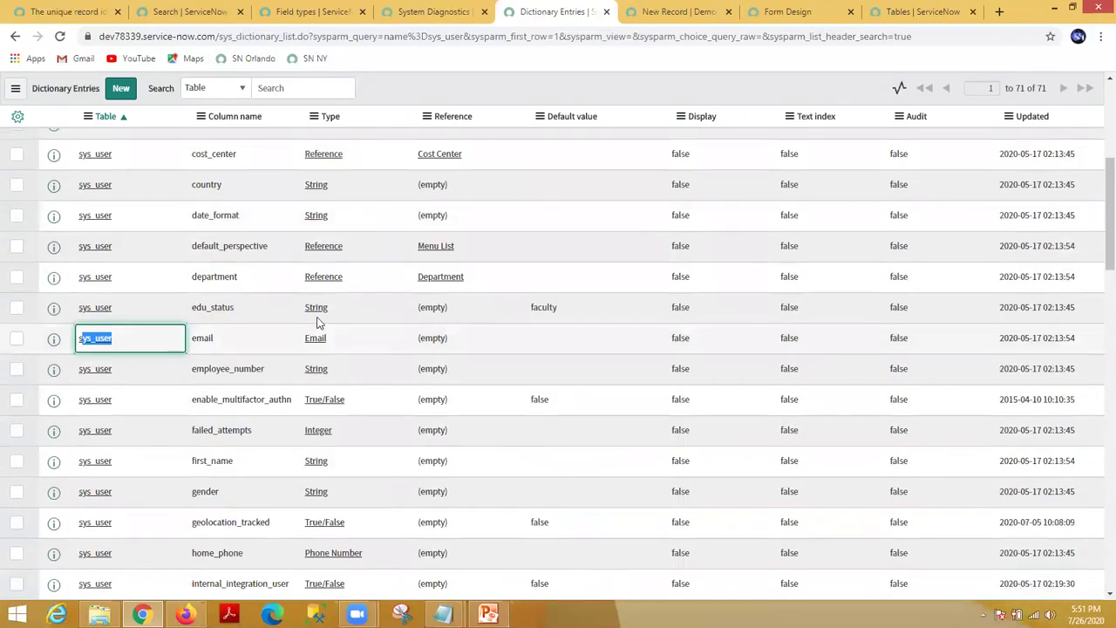
{"action": "scroll", "coordinate": [319, 254], "scroll_direction": "up", "scroll_amount": 1}
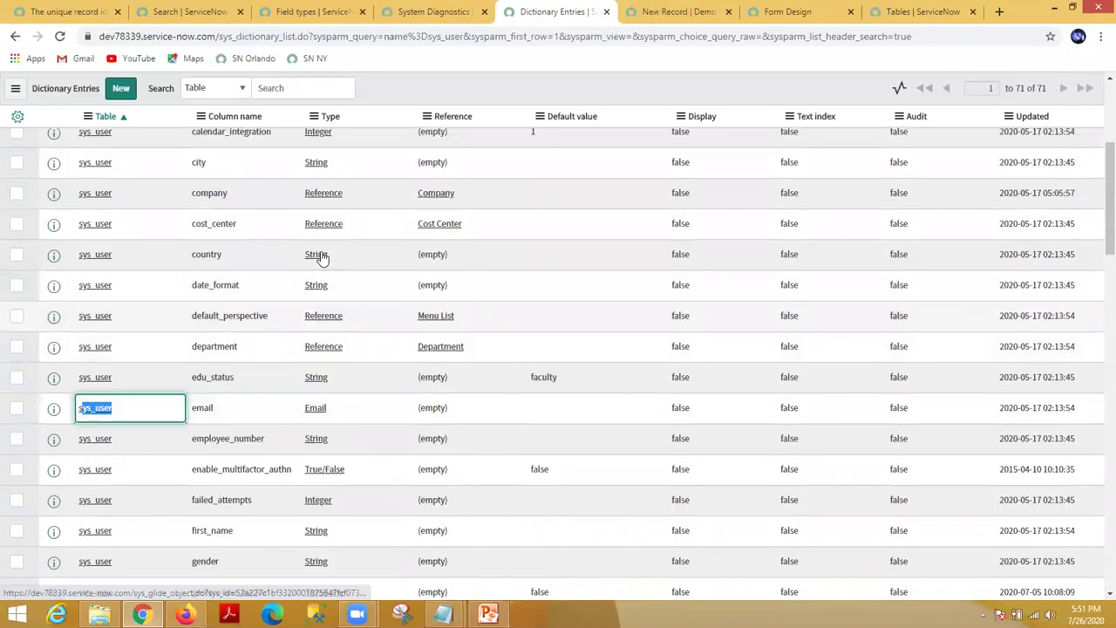
{"action": "scroll", "coordinate": [339, 253], "scroll_direction": "up", "scroll_amount": 2}
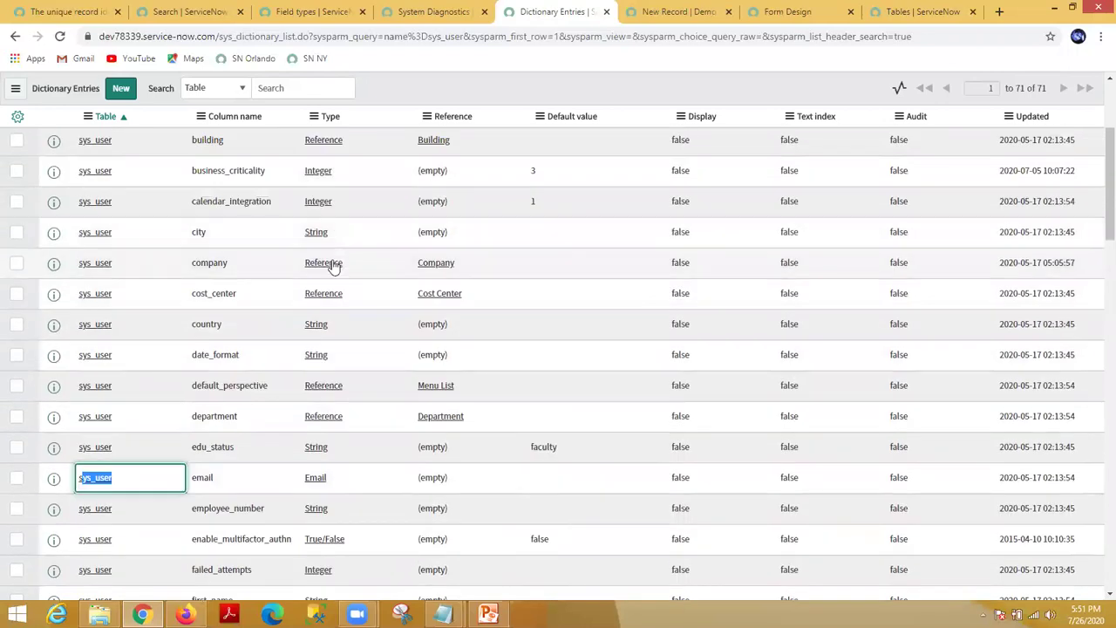
{"action": "scroll", "coordinate": [363, 304], "scroll_direction": "up", "scroll_amount": 1}
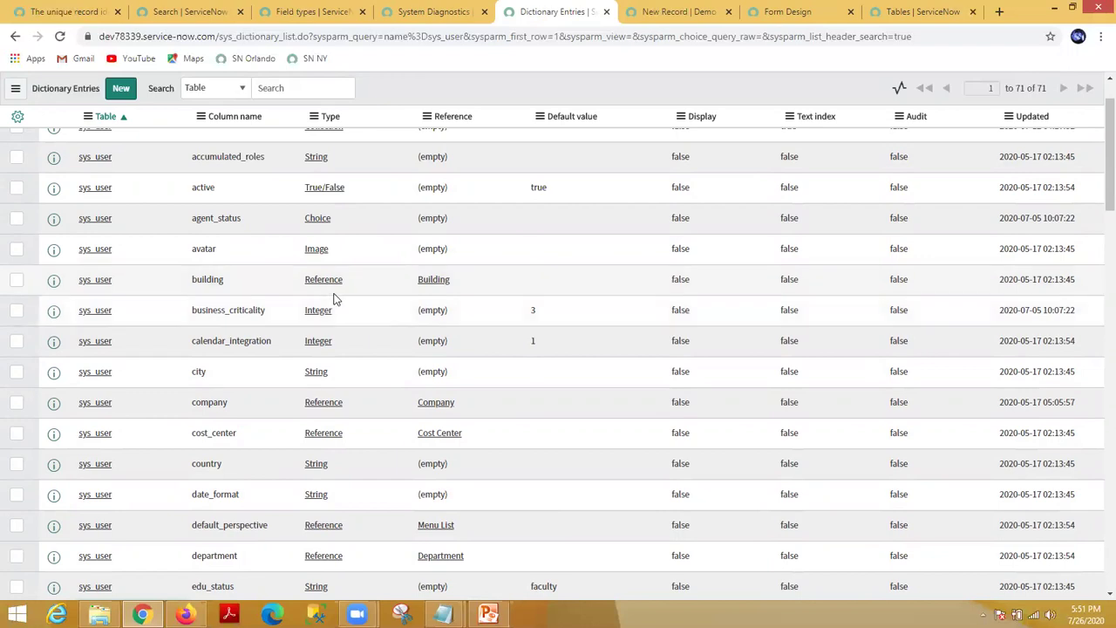
{"action": "scroll", "coordinate": [364, 301], "scroll_direction": "up", "scroll_amount": 1}
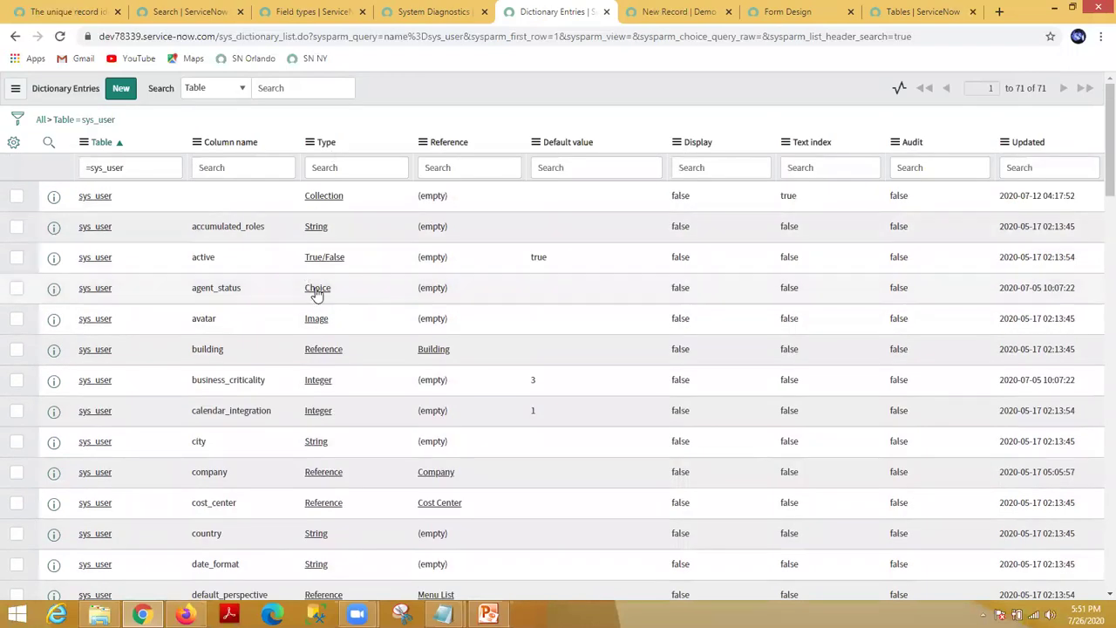
{"action": "left_click", "coordinate": [141, 164]}
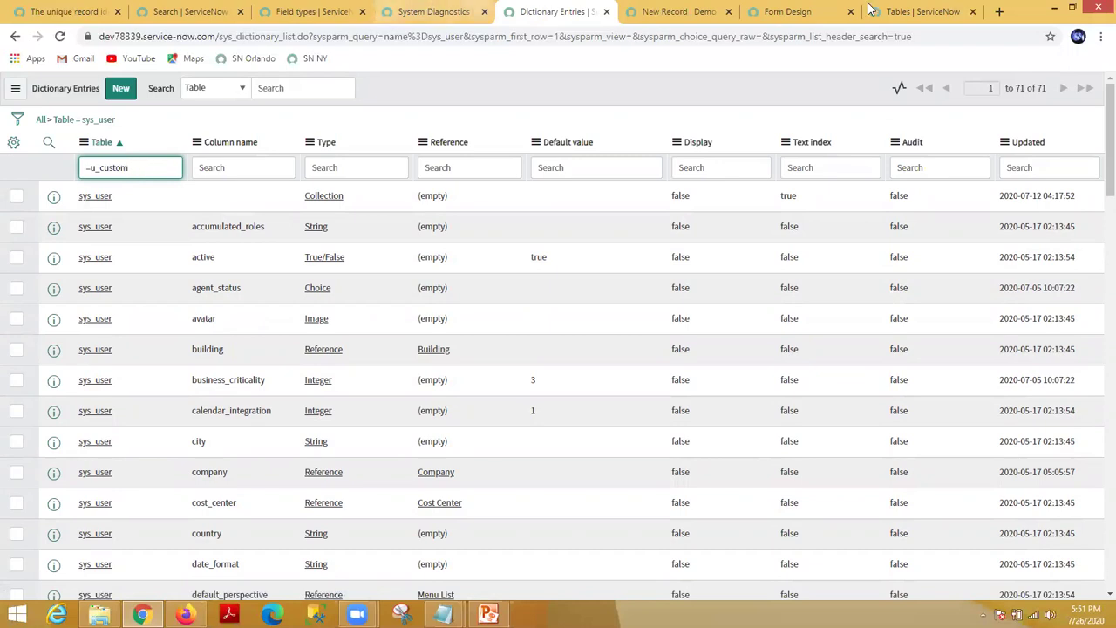
Step: Copy u_demo_custom_table from the new-record URL and apply it as the Dictionary Table filter
{"action": "left_click", "coordinate": [445, 11]}
{"action": "left_click", "coordinate": [312, 12]}
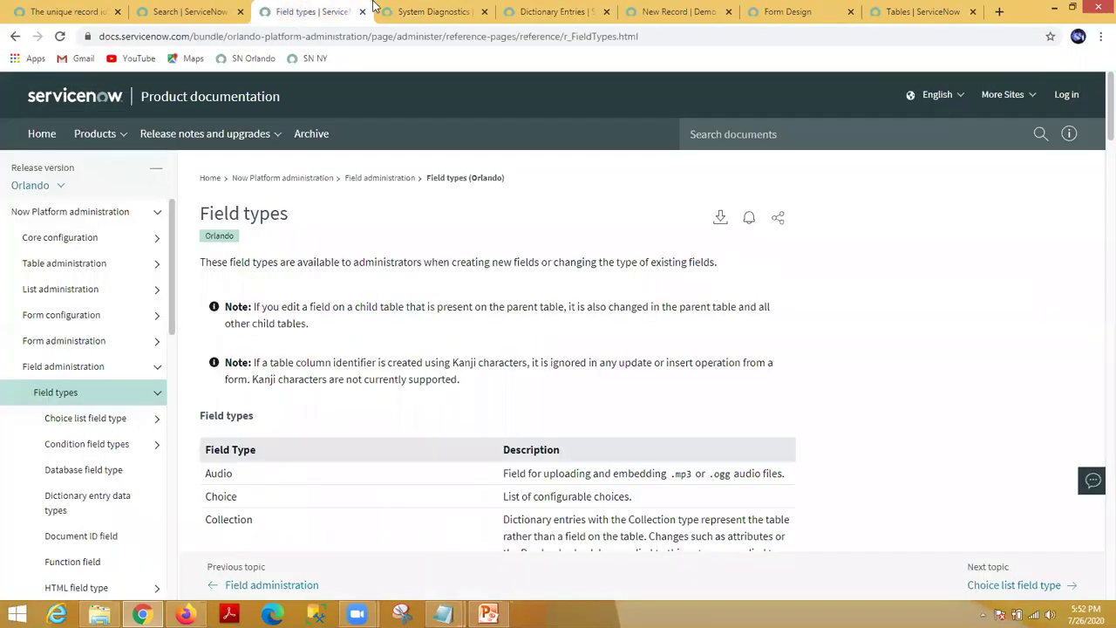
{"action": "left_click", "coordinate": [558, 12]}
{"action": "left_click", "coordinate": [676, 16]}
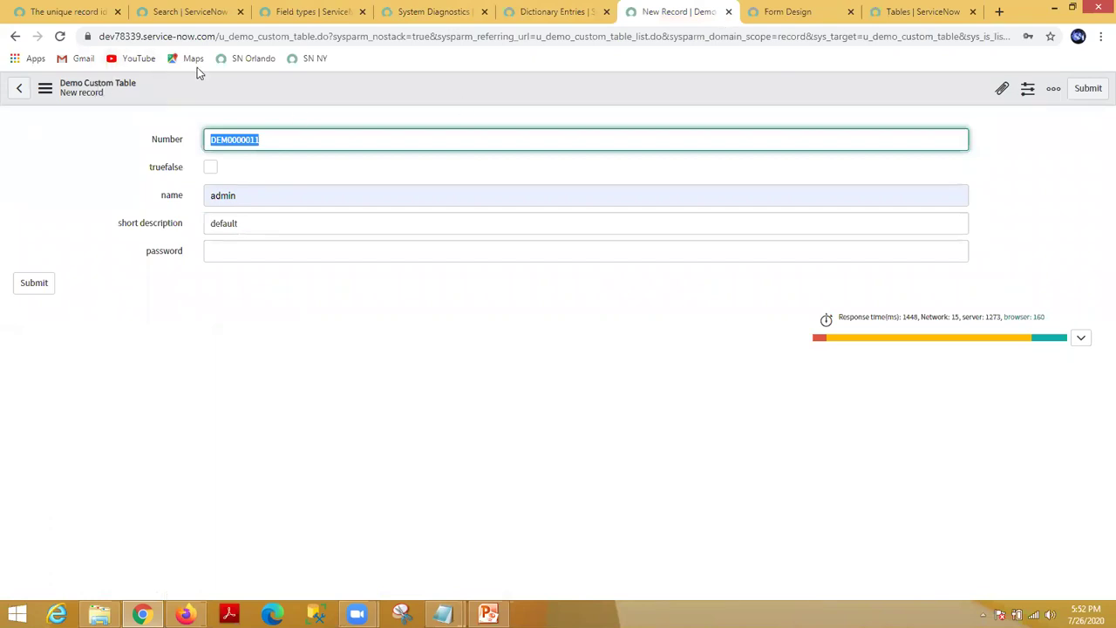
{"action": "left_click_drag", "start_coordinate": [219, 36], "coordinate": [316, 39]}
{"action": "key", "text": "ctrl+c"}
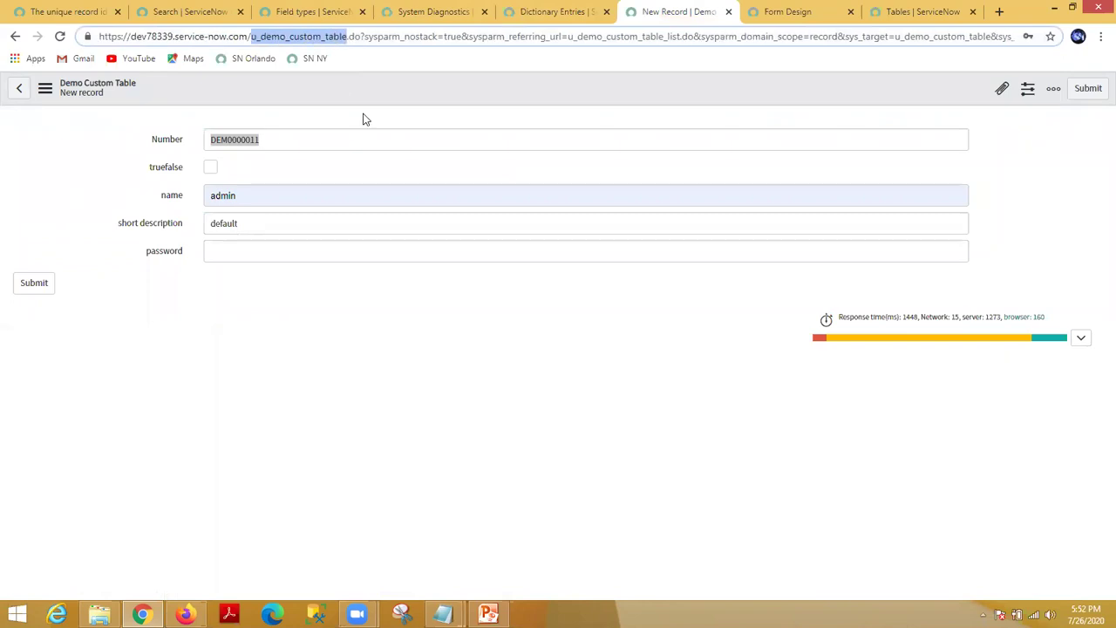
{"action": "left_click", "coordinate": [529, 12]}
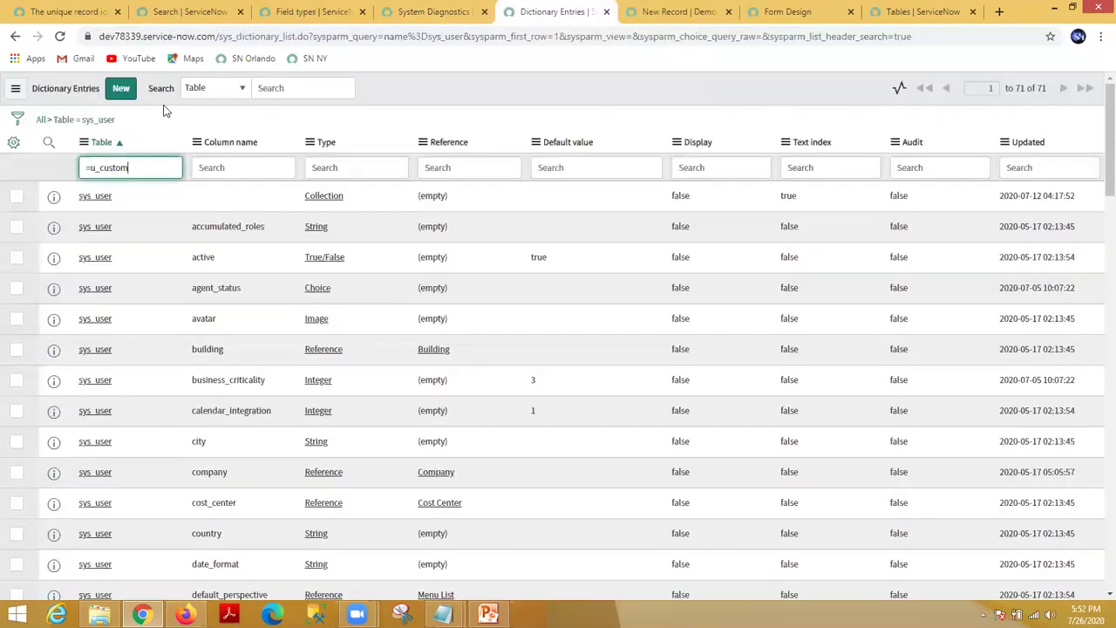
{"action": "left_click_drag", "start_coordinate": [128, 167], "coordinate": [92, 167]}
{"action": "key", "text": "ctrl+v"}
{"action": "key", "text": "Return"}
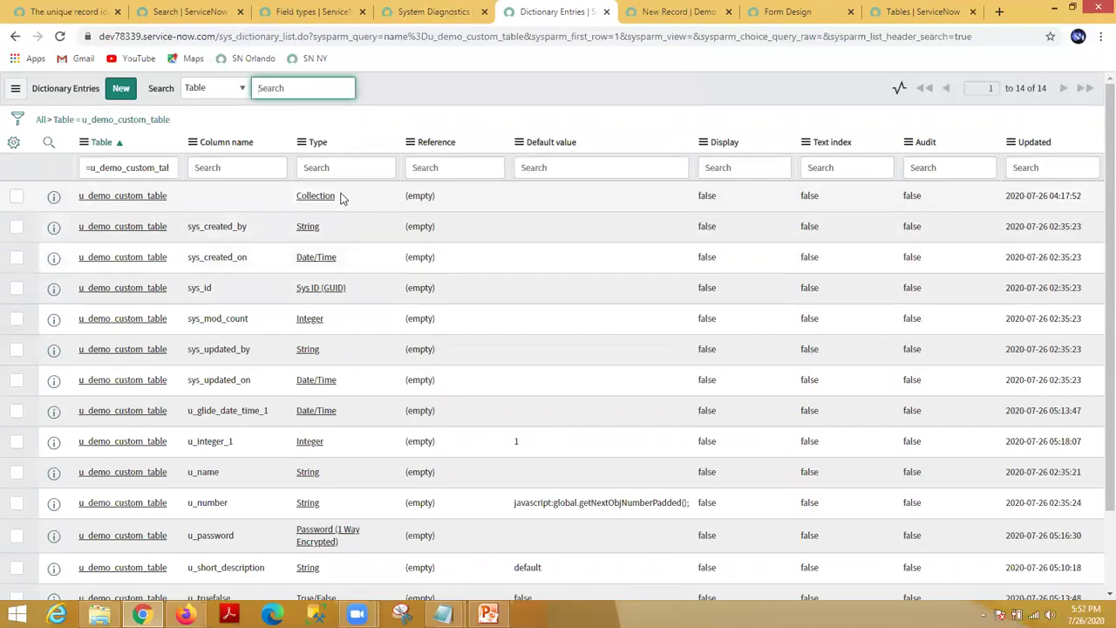
{"action": "middle_click", "coordinate": [154, 198]}
{"action": "left_click", "coordinate": [611, 12]}
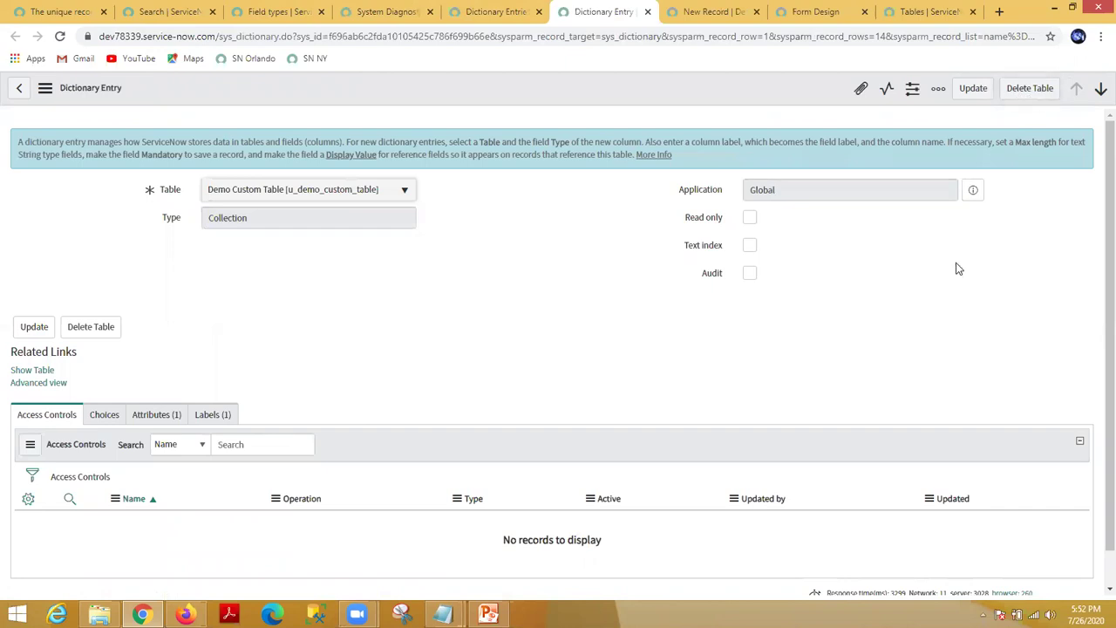
{"action": "left_click", "coordinate": [1030, 90]}
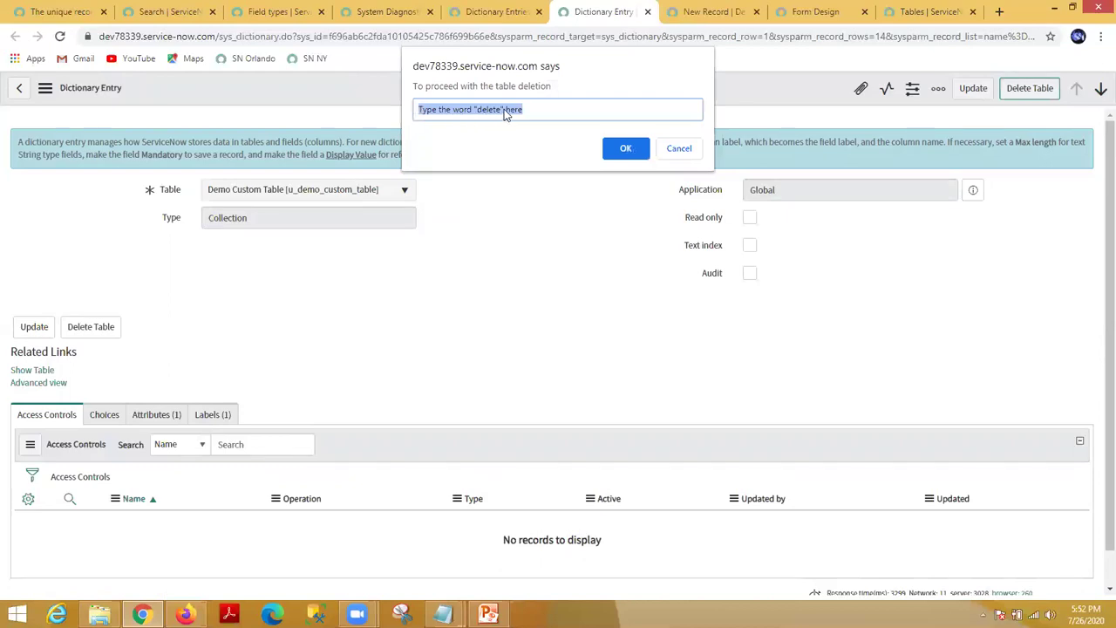
{"action": "left_click", "coordinate": [678, 149]}
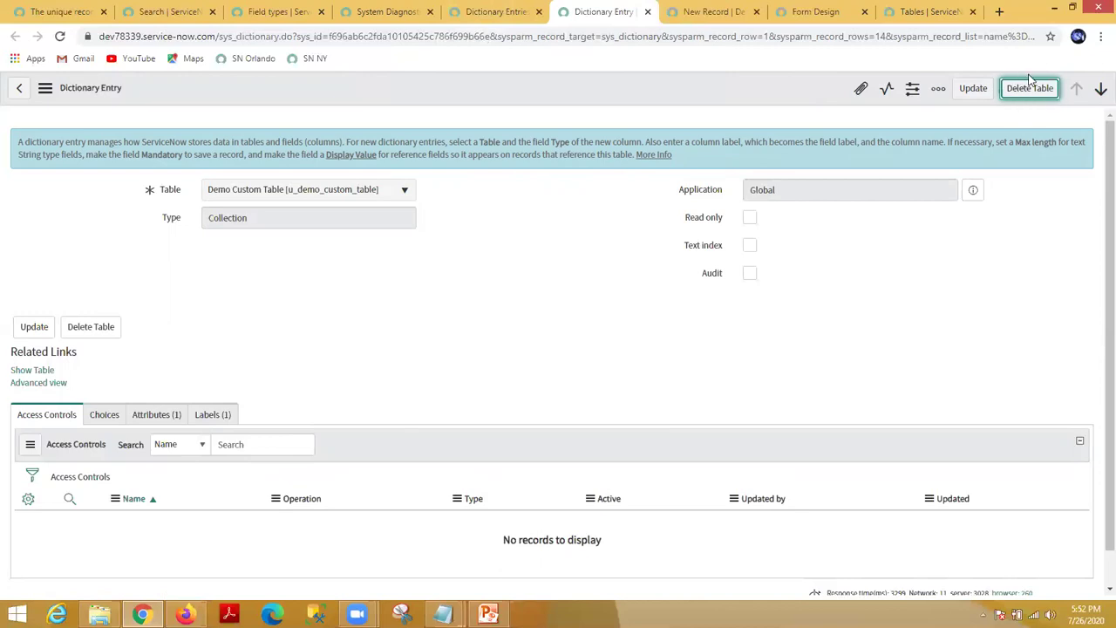
{"action": "left_click", "coordinate": [648, 12]}
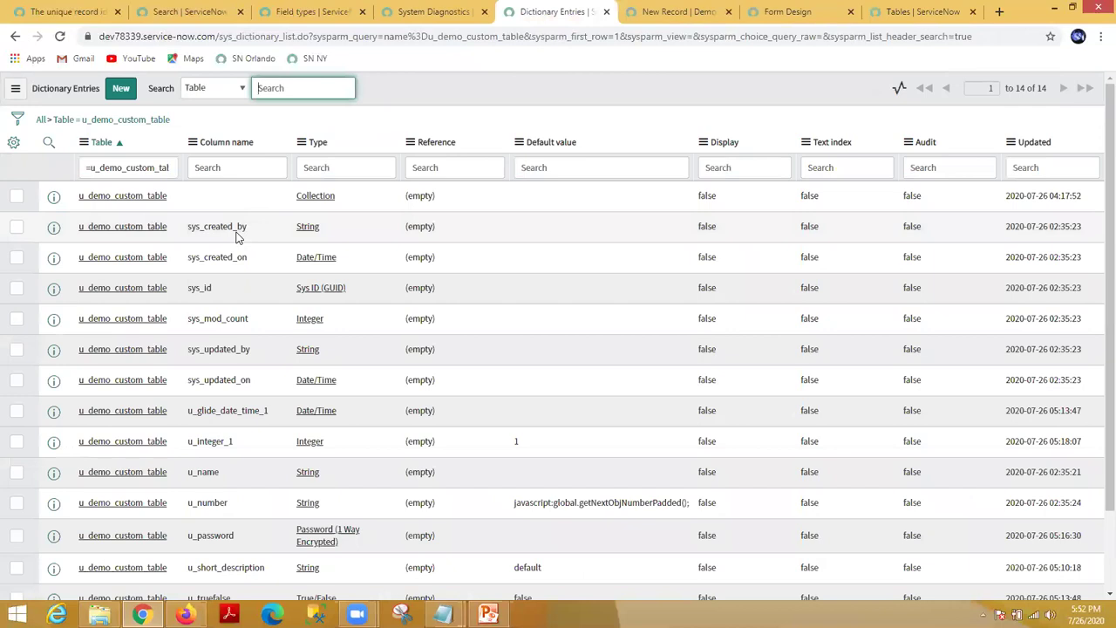
Step: Scroll the u_demo_custom_table entries, inspecting the u_integer_1 and u_truefalse column names without edits
{"action": "scroll", "coordinate": [237, 282], "scroll_direction": "down", "scroll_amount": 2}
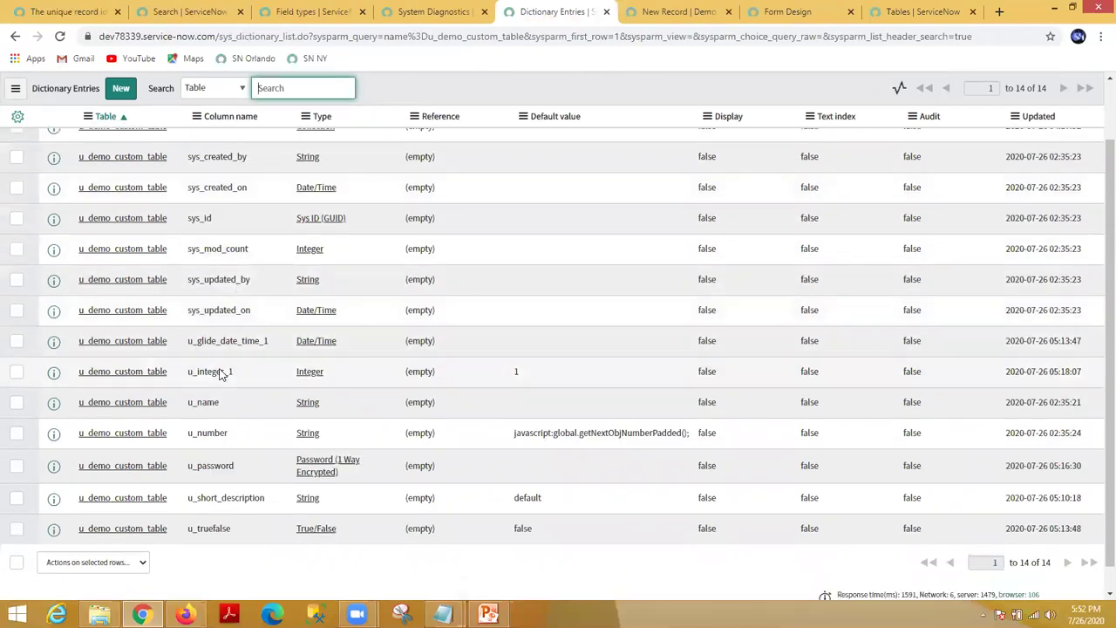
{"action": "scroll", "coordinate": [220, 375], "scroll_direction": "up", "scroll_amount": 3}
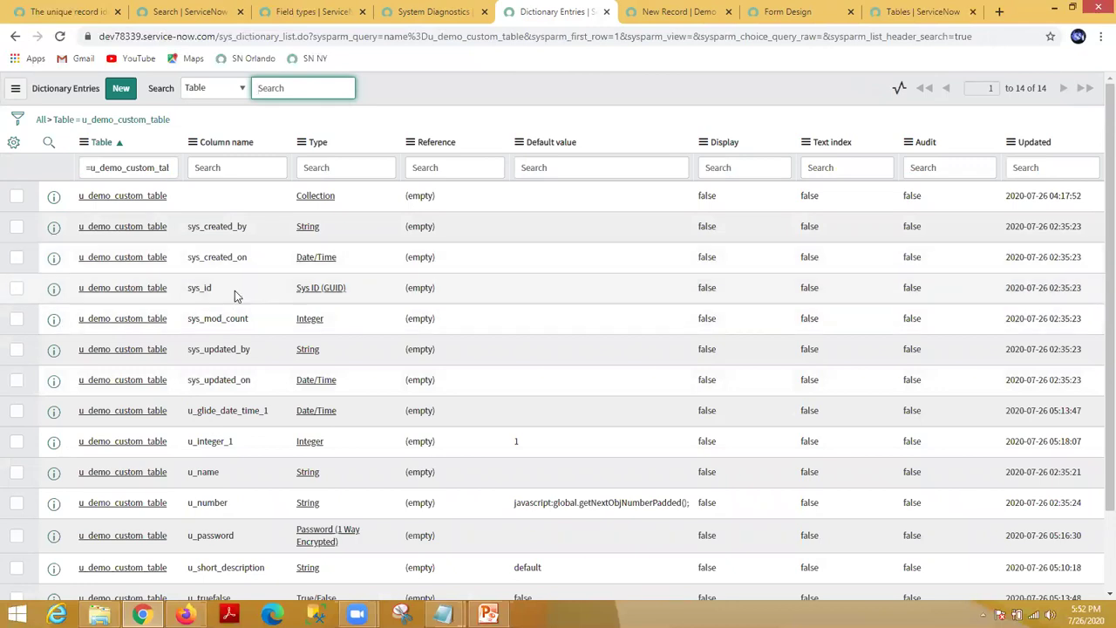
{"action": "scroll", "coordinate": [235, 291], "scroll_direction": "down", "scroll_amount": 1}
{"action": "scroll", "coordinate": [235, 296], "scroll_direction": "down", "scroll_amount": 2}
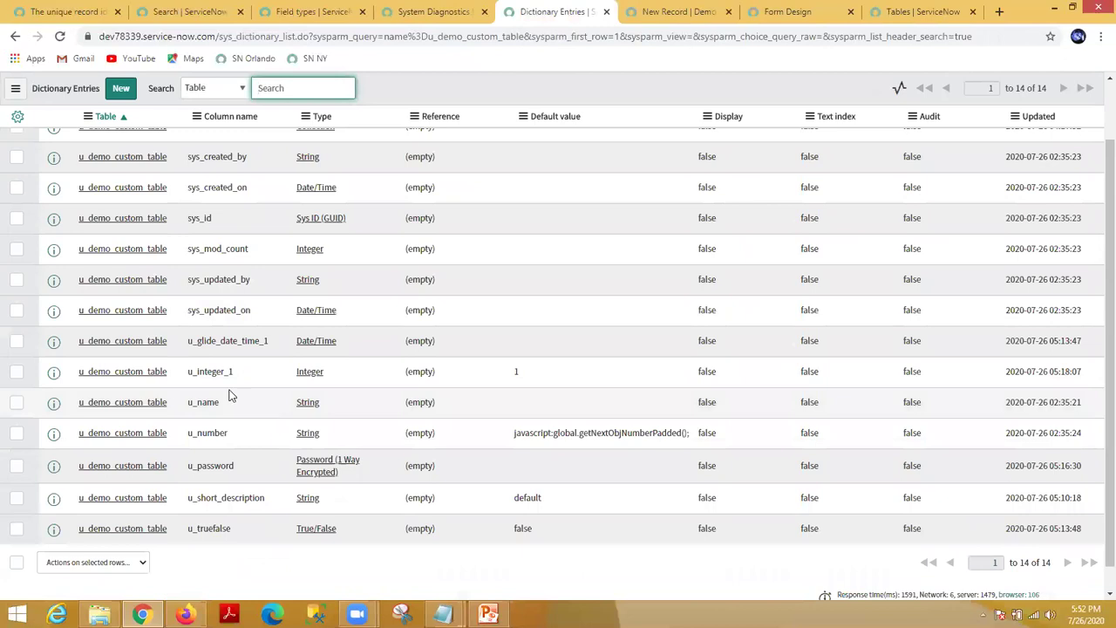
{"action": "scroll", "coordinate": [221, 414], "scroll_direction": "down", "scroll_amount": 1}
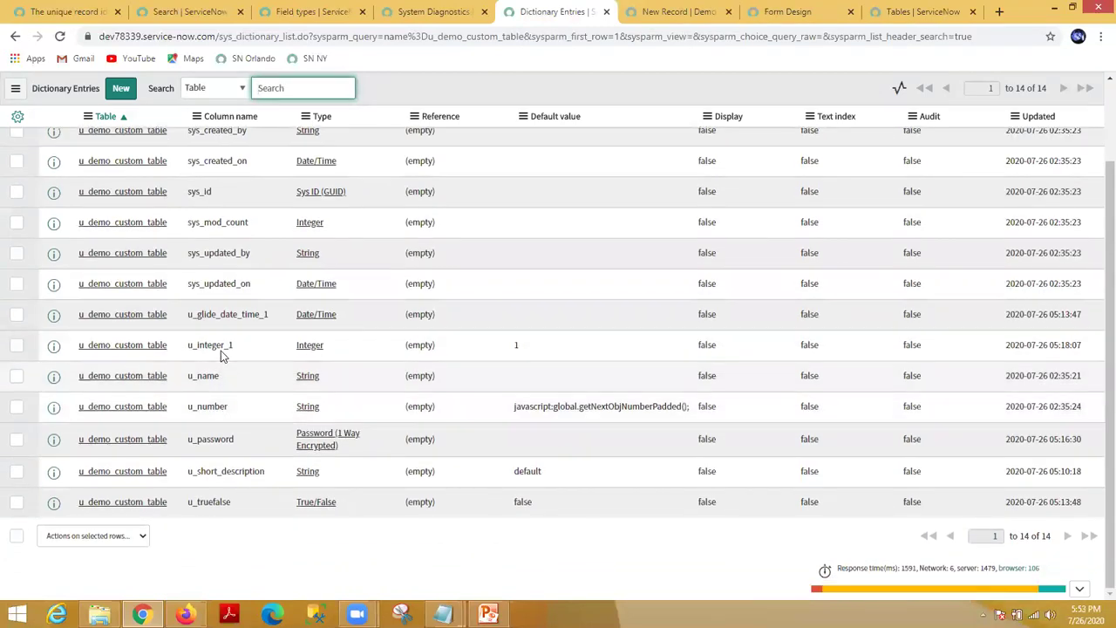
{"action": "left_click_drag", "start_coordinate": [235, 347], "coordinate": [196, 348]}
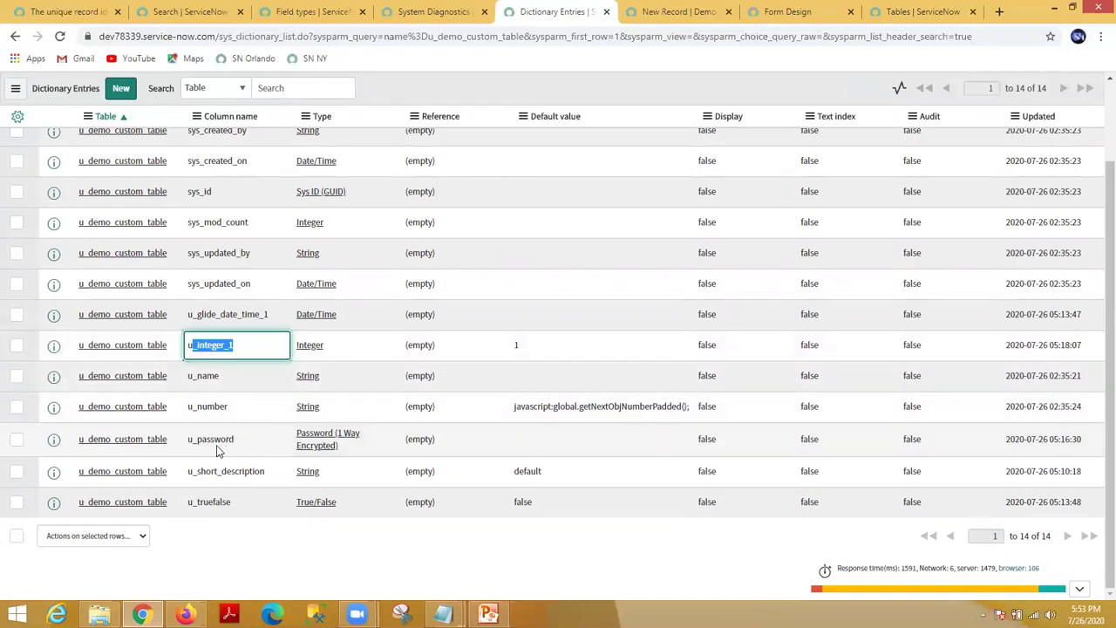
{"action": "left_click_drag", "start_coordinate": [234, 504], "coordinate": [187, 504]}
{"action": "double_click", "coordinate": [201, 502]}
{"action": "scroll", "coordinate": [210, 460], "scroll_direction": "up", "scroll_amount": 1}
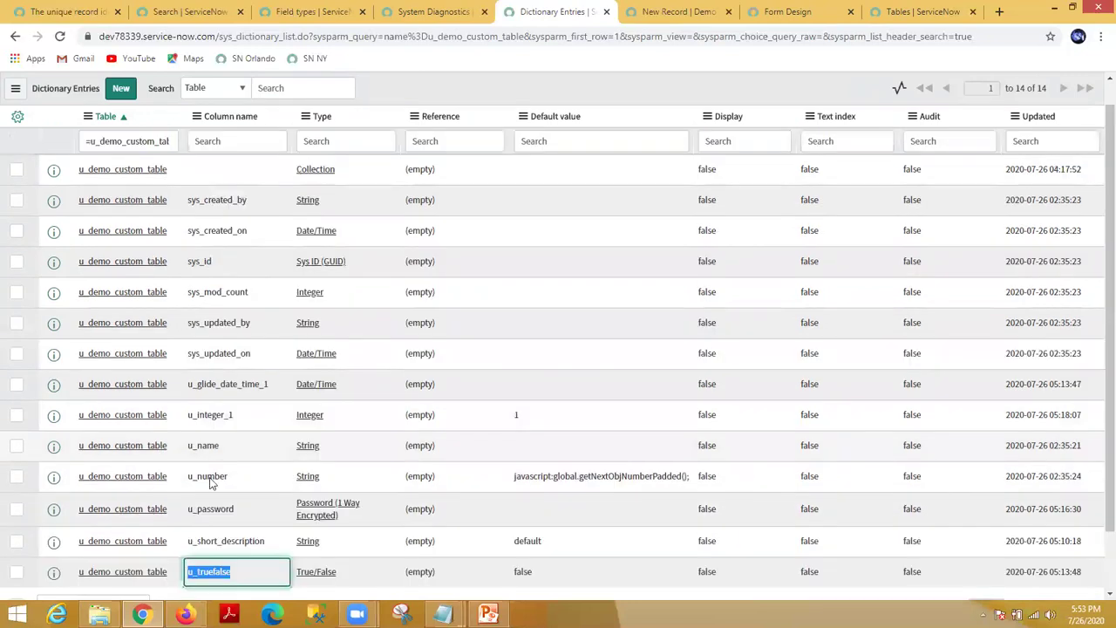
{"action": "scroll", "coordinate": [235, 462], "scroll_direction": "down", "scroll_amount": 1}
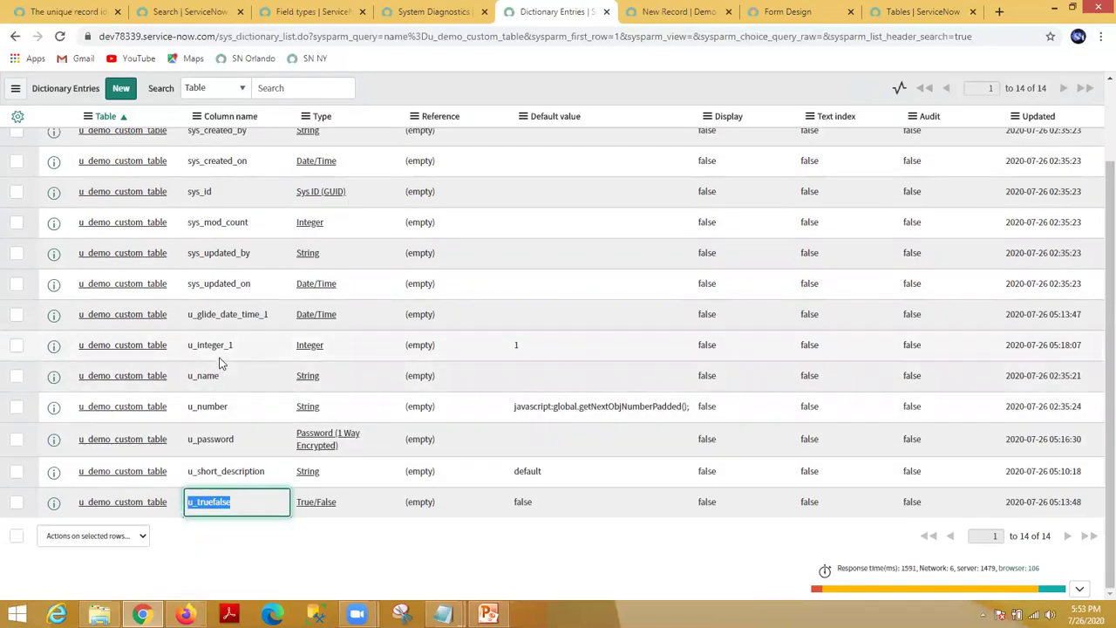
{"action": "left_click", "coordinate": [231, 354]}
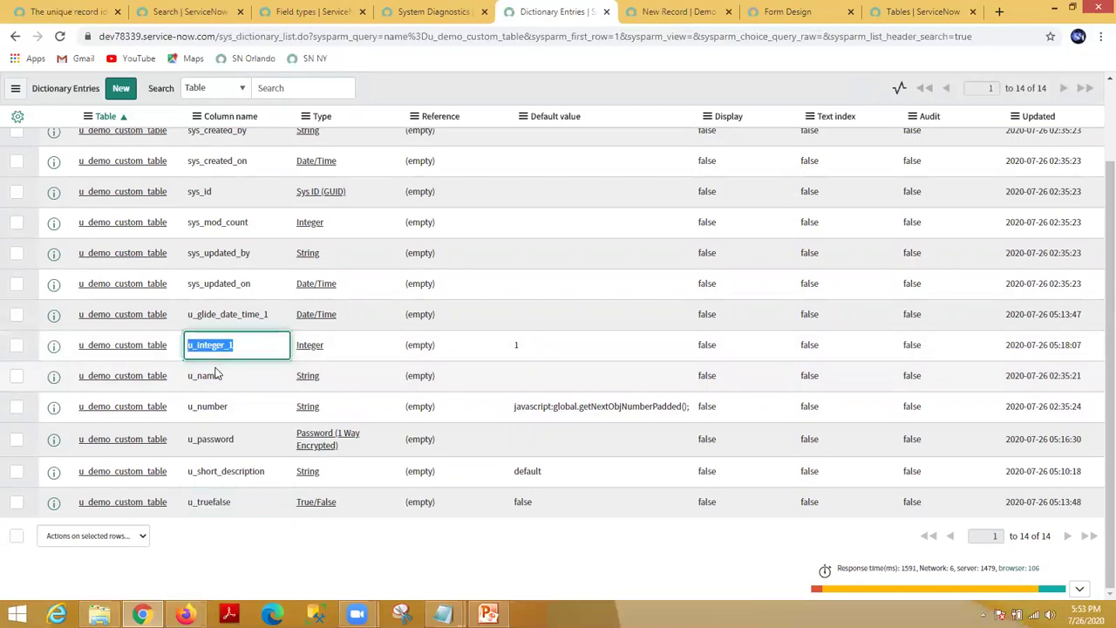
{"action": "left_click", "coordinate": [445, 13]}
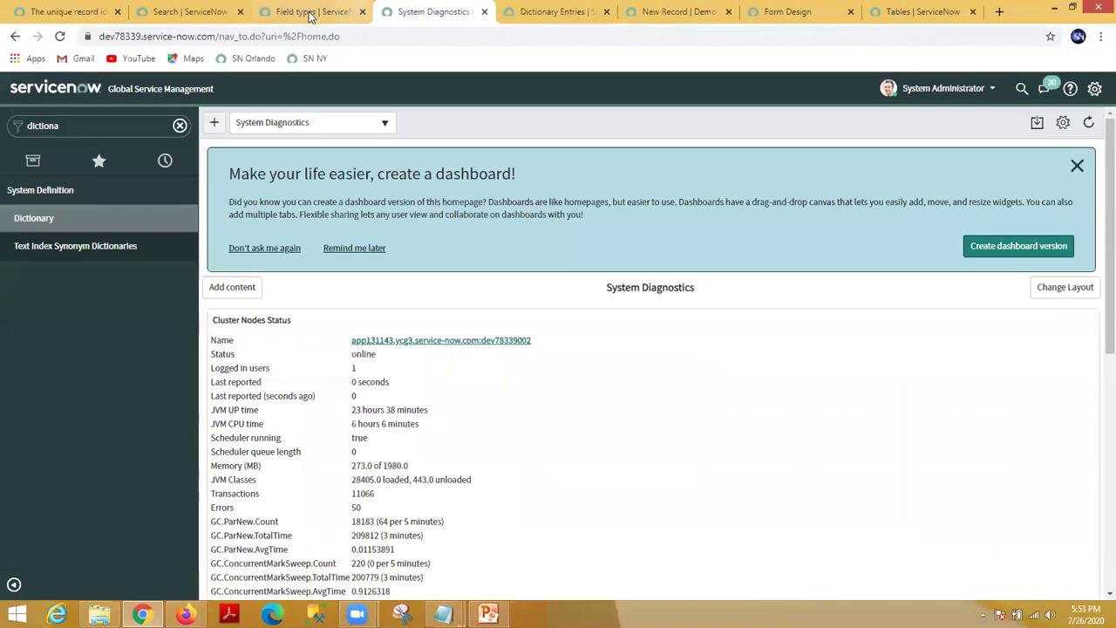
Step: Move through the open pages back to the Demo Custom Table new-record form
{"action": "left_click", "coordinate": [310, 12]}
{"action": "left_click", "coordinate": [441, 12]}
{"action": "left_click", "coordinate": [572, 12]}
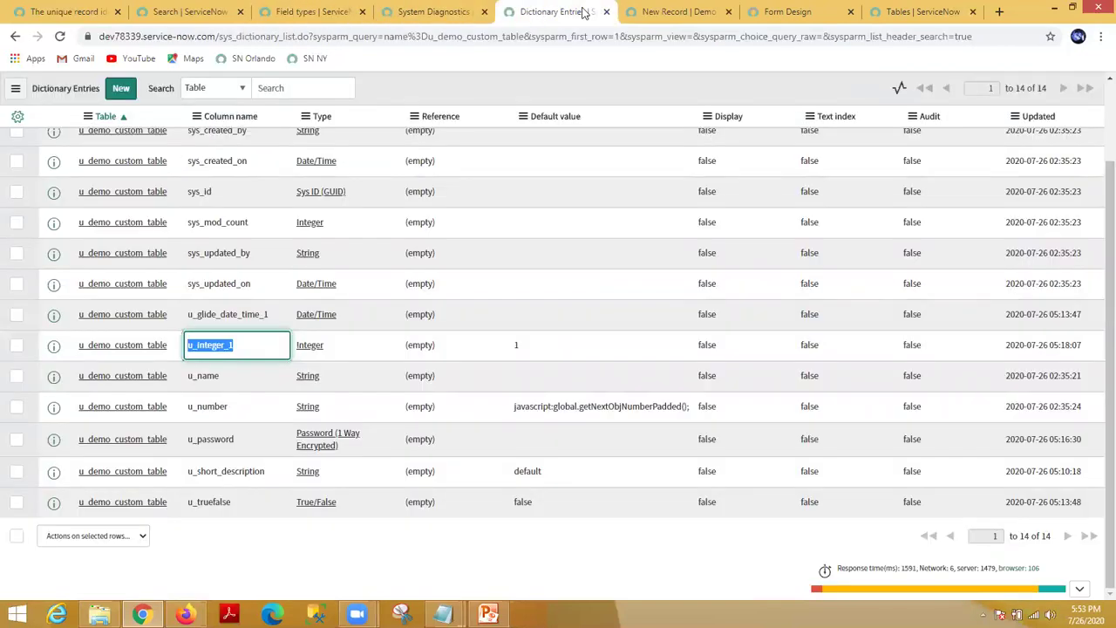
{"action": "left_click", "coordinate": [656, 12]}
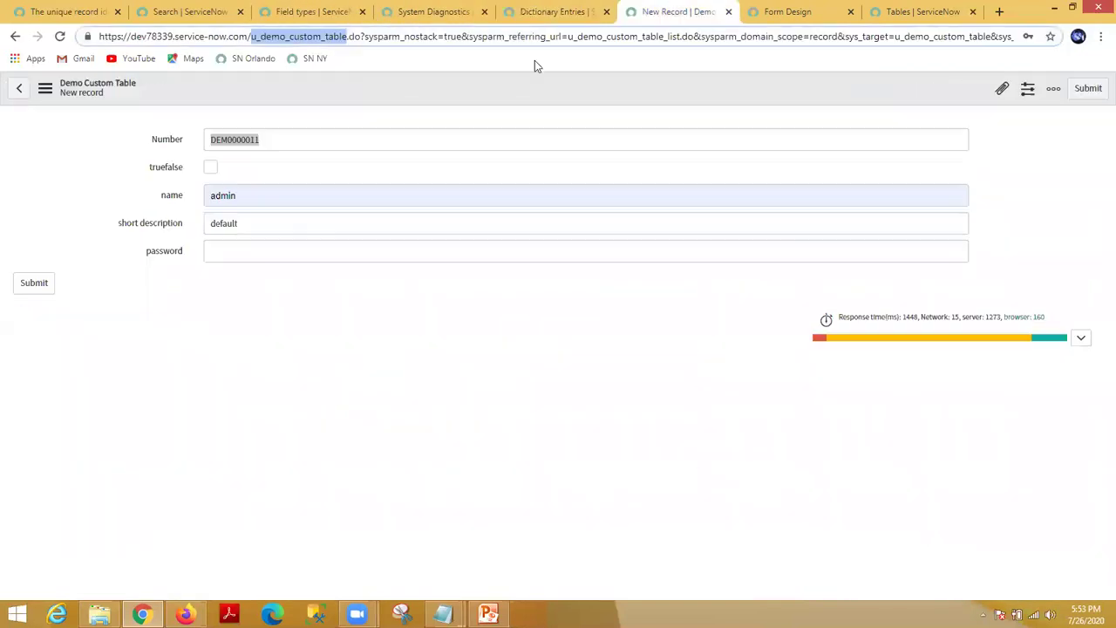
Step: Open the form layout, select custom integer, then cancel without changing the form
{"action": "right_click", "coordinate": [434, 87]}
{"action": "mouse_move", "coordinate": [512, 112]}
{"action": "left_click", "coordinate": [558, 133]}
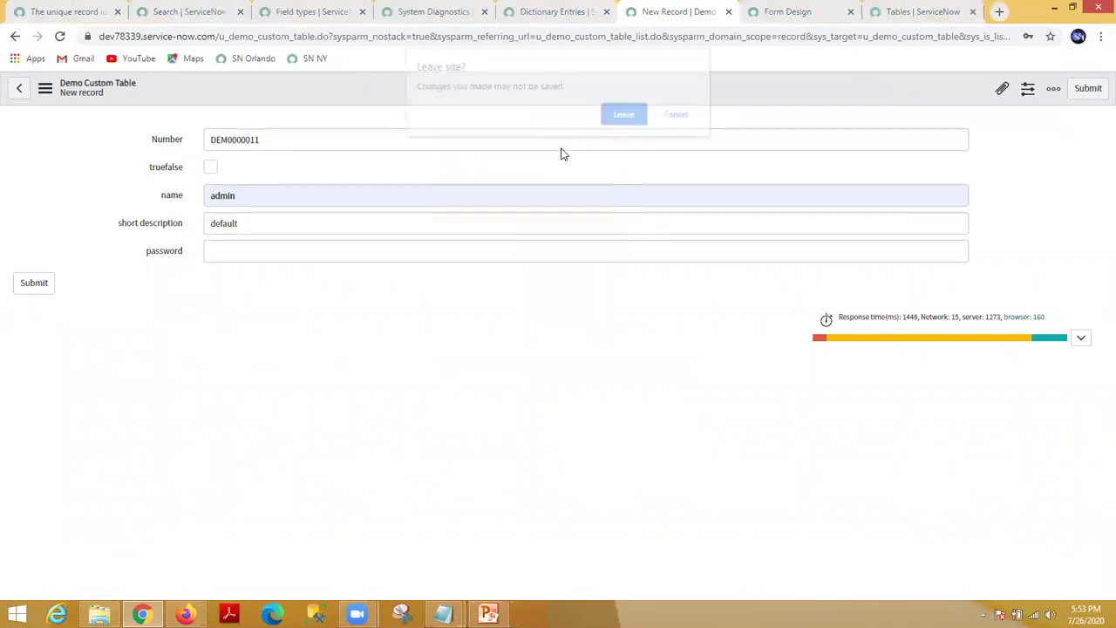
{"action": "left_click", "coordinate": [626, 116]}
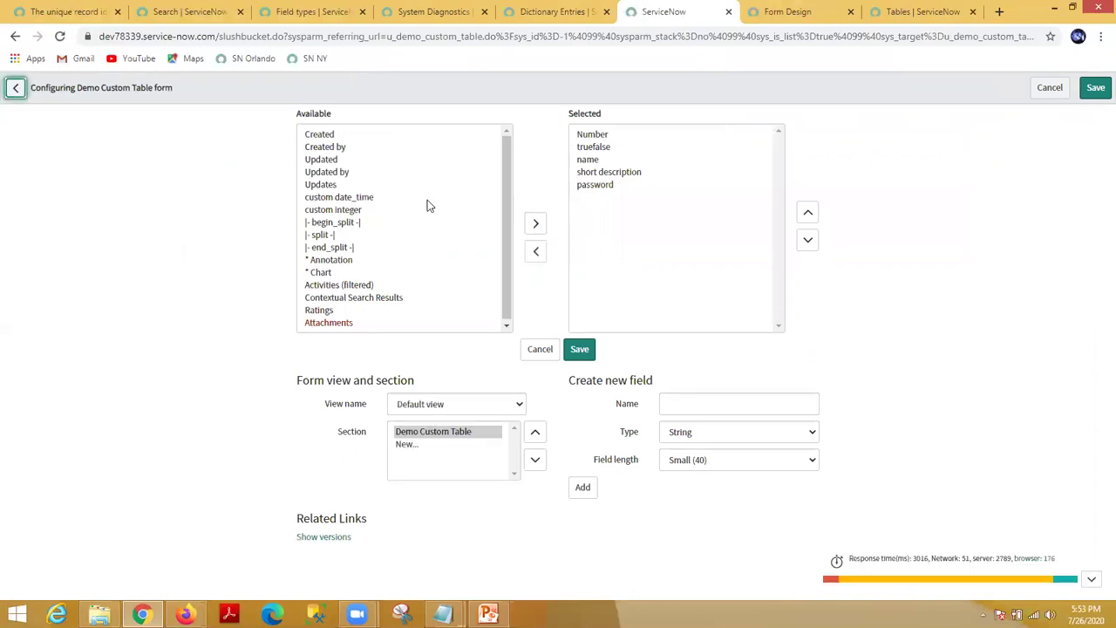
{"action": "left_click", "coordinate": [358, 211]}
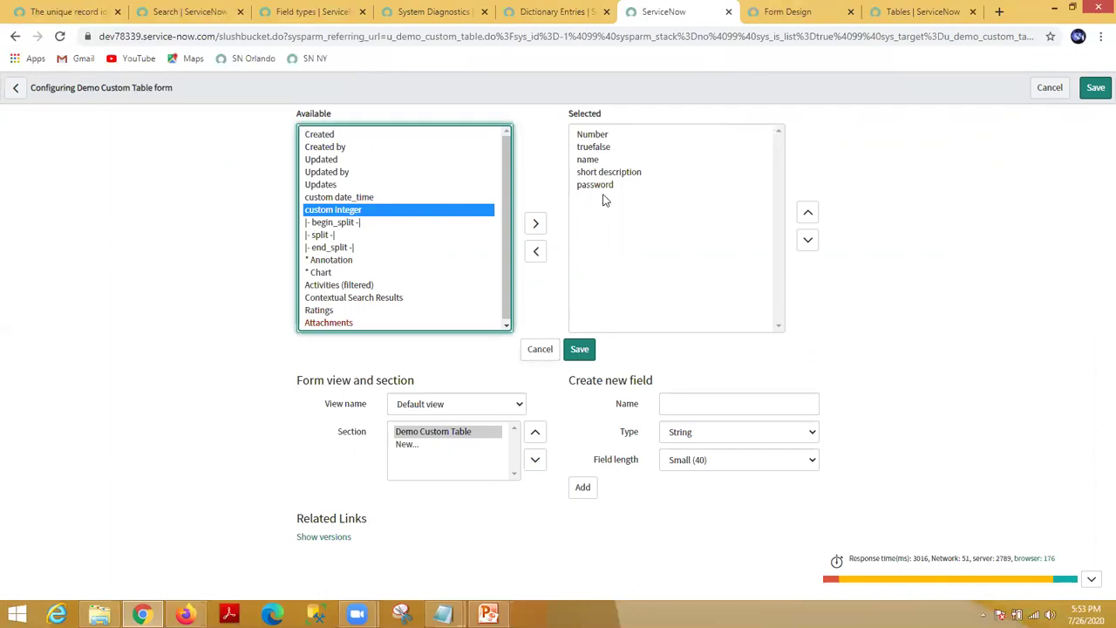
{"action": "left_click", "coordinate": [541, 350]}
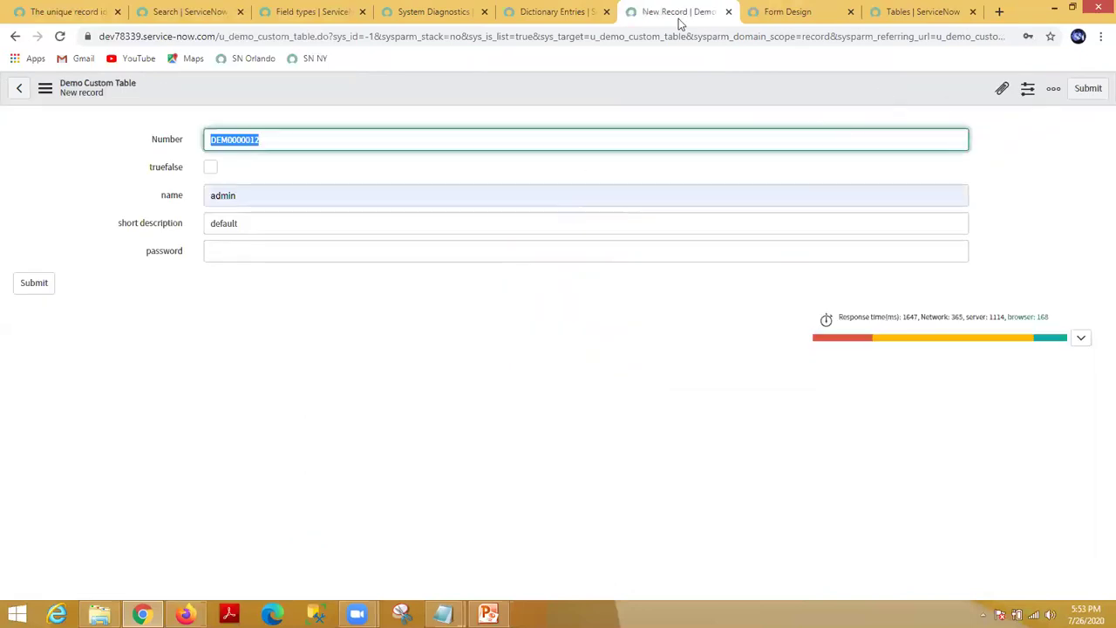
Step: Remove the password field from the Demo Custom Table form in Form Design
{"action": "right_click", "coordinate": [548, 75]}
{"action": "left_click", "coordinate": [529, 98]}
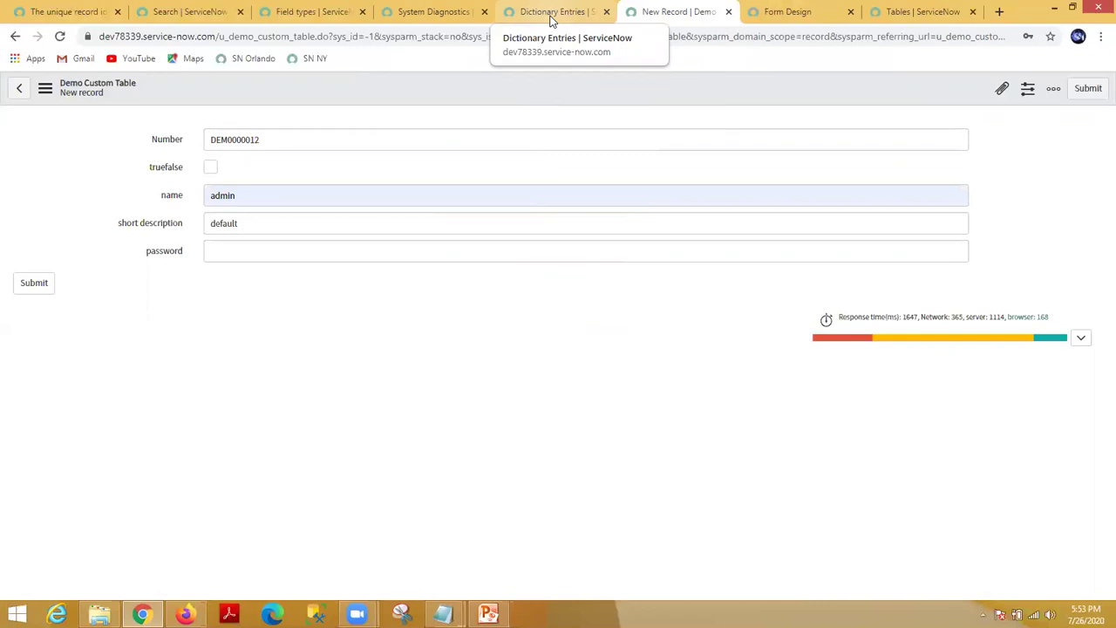
{"action": "right_click", "coordinate": [689, 94]}
{"action": "mouse_move", "coordinate": [723, 124]}
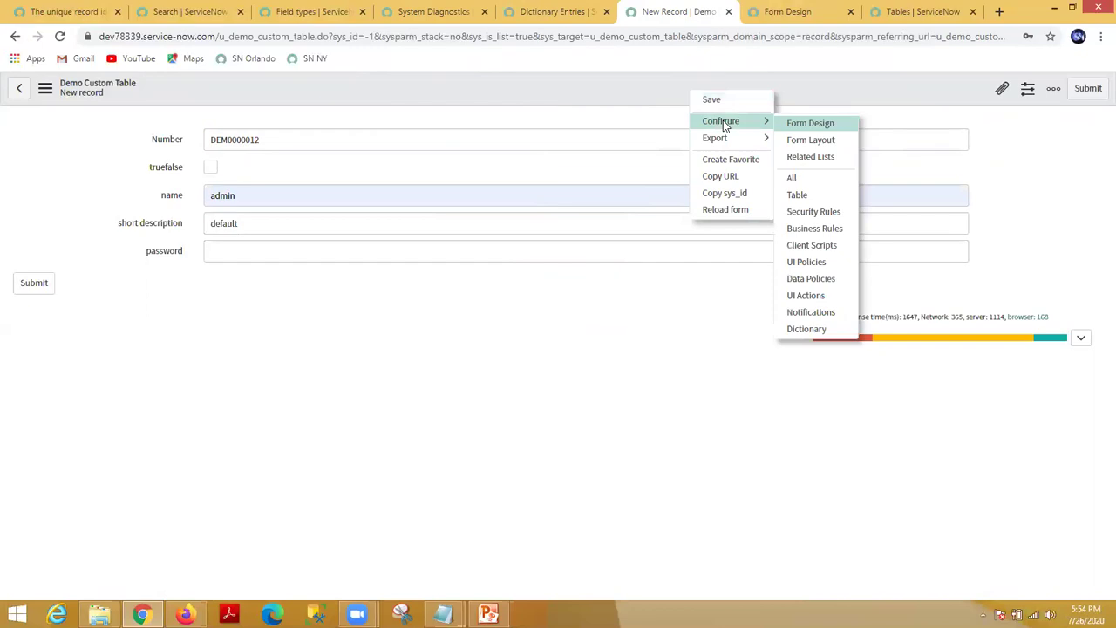
{"action": "left_click", "coordinate": [805, 128]}
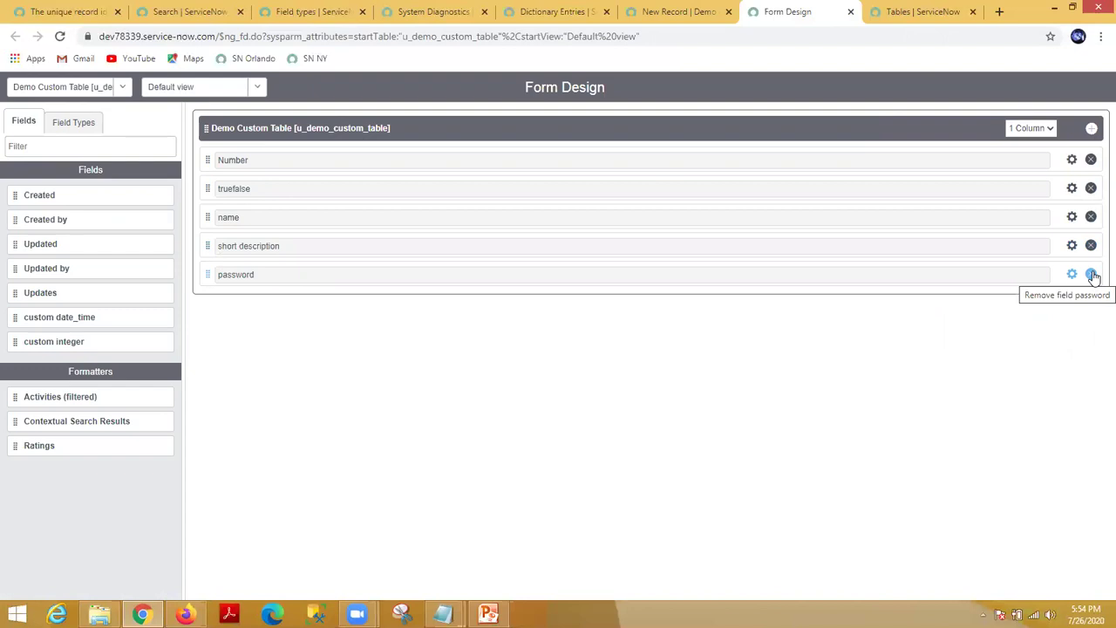
{"action": "left_click", "coordinate": [1092, 275]}
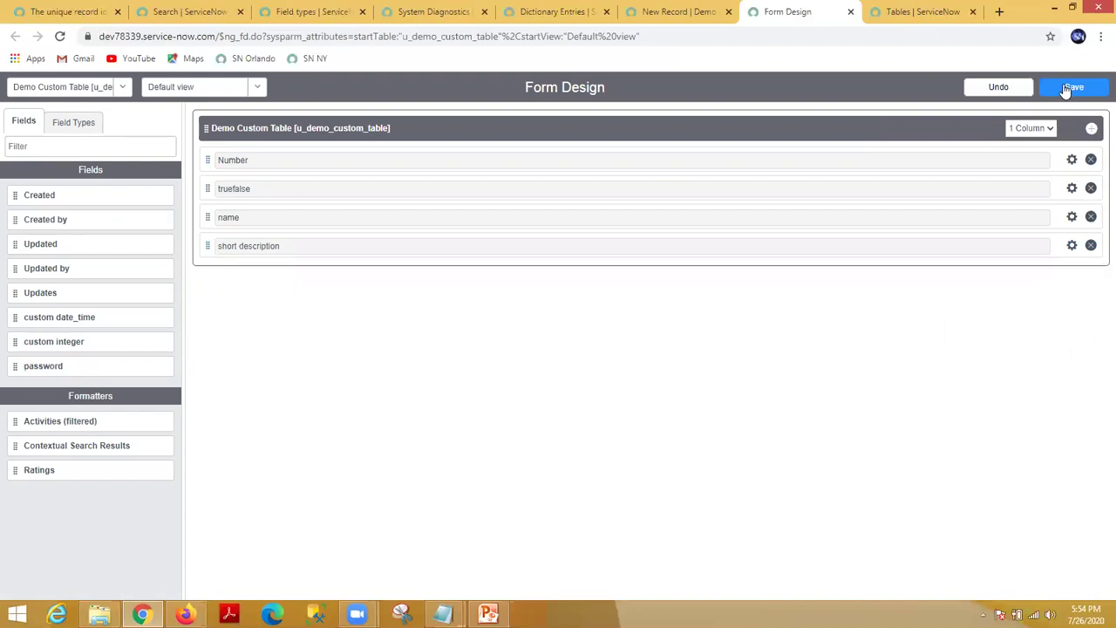
Step: Save the form design and reload the new-record form to apply it
{"action": "left_click", "coordinate": [1065, 89]}
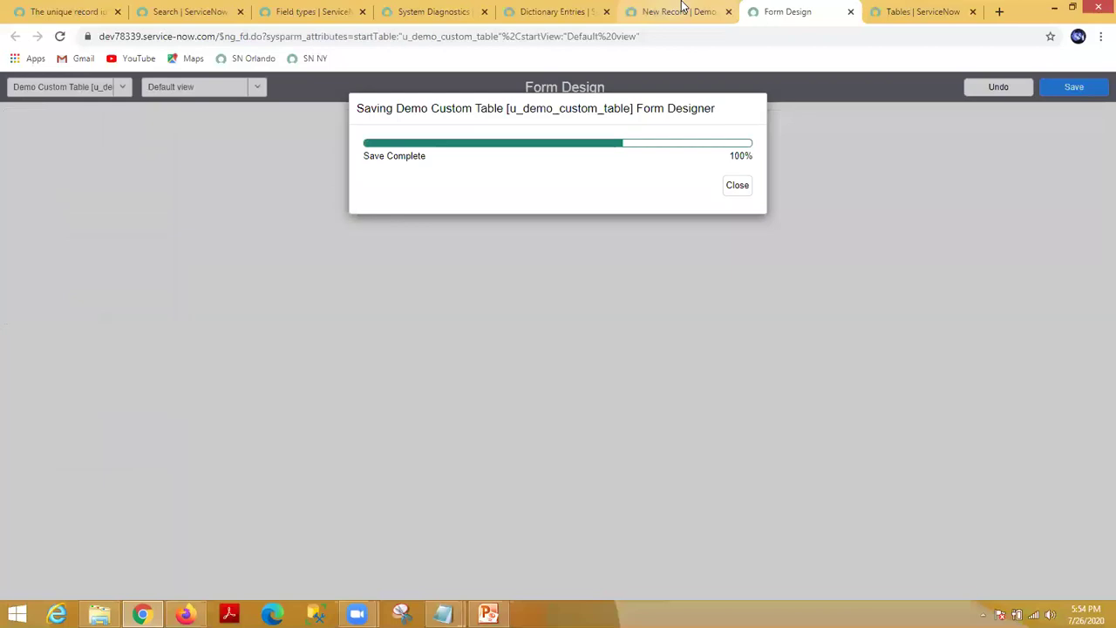
{"action": "left_click", "coordinate": [741, 192]}
{"action": "left_click", "coordinate": [689, 11]}
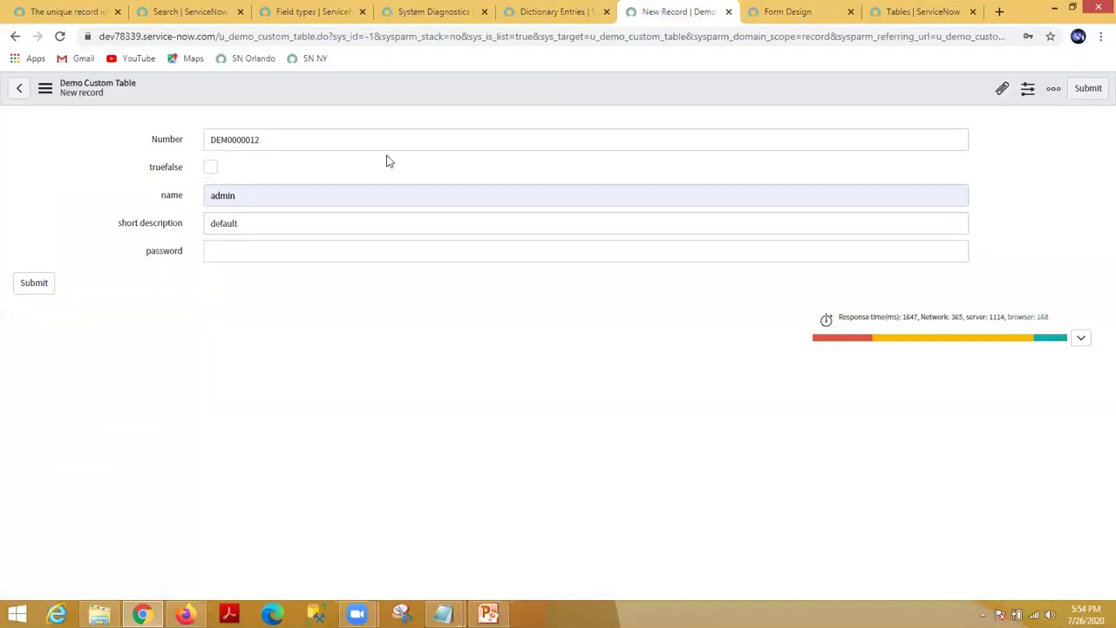
{"action": "left_click", "coordinate": [61, 37]}
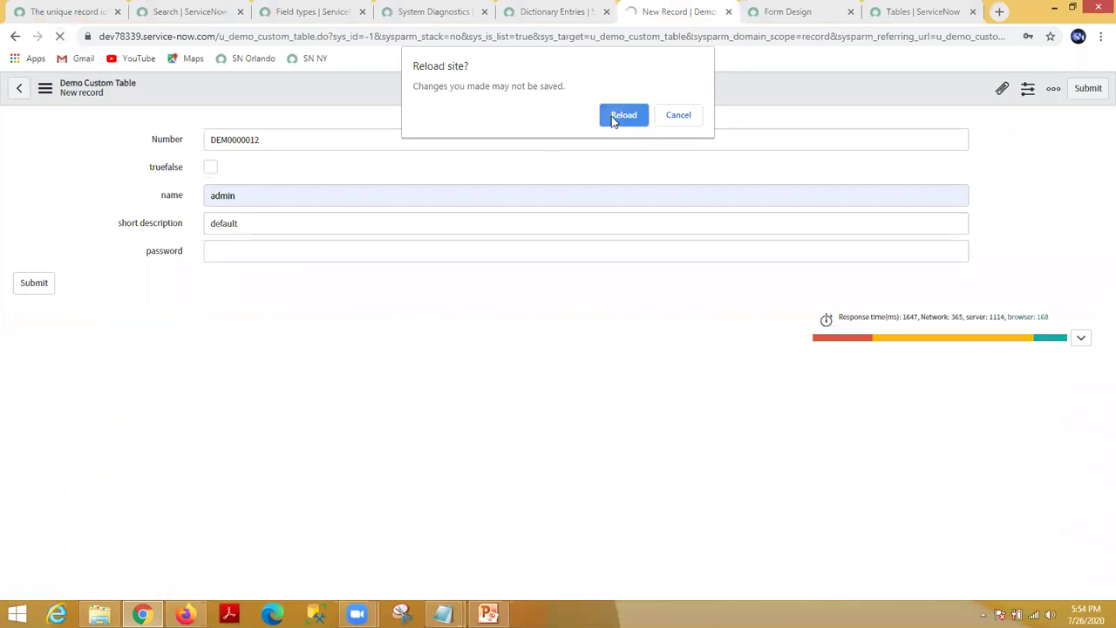
{"action": "left_click", "coordinate": [612, 116]}
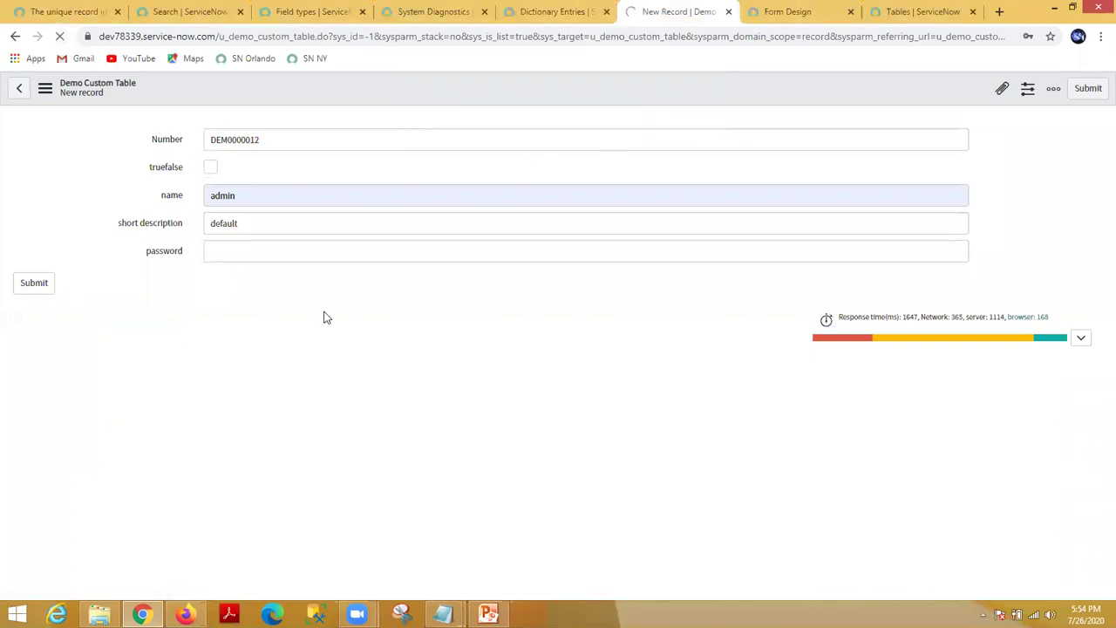
{"action": "right_click", "coordinate": [466, 94]}
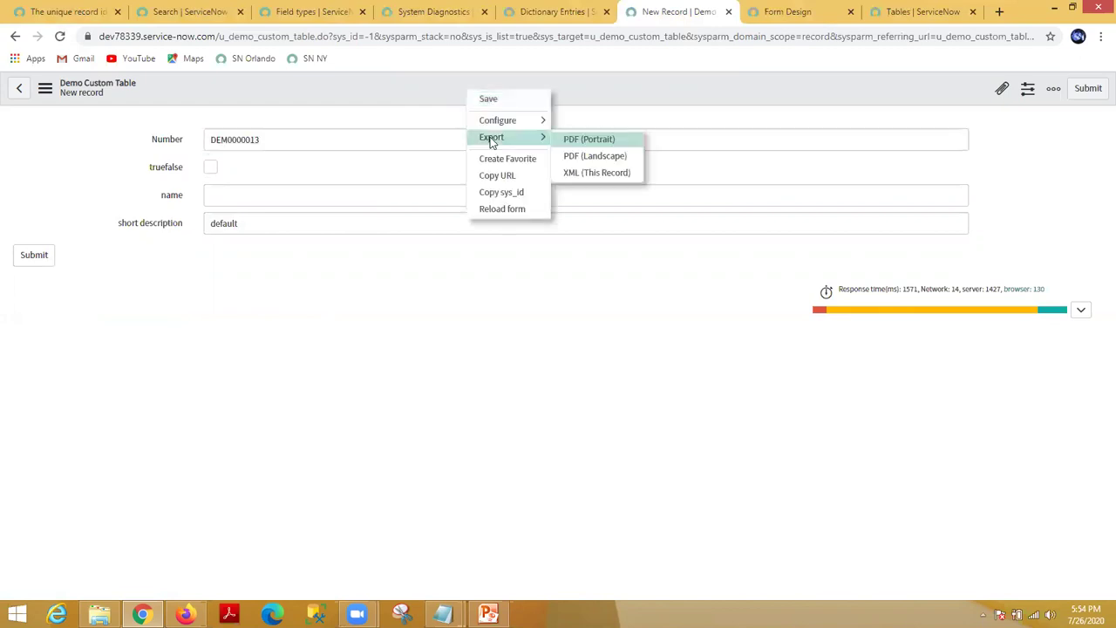
{"action": "mouse_move", "coordinate": [510, 125]}
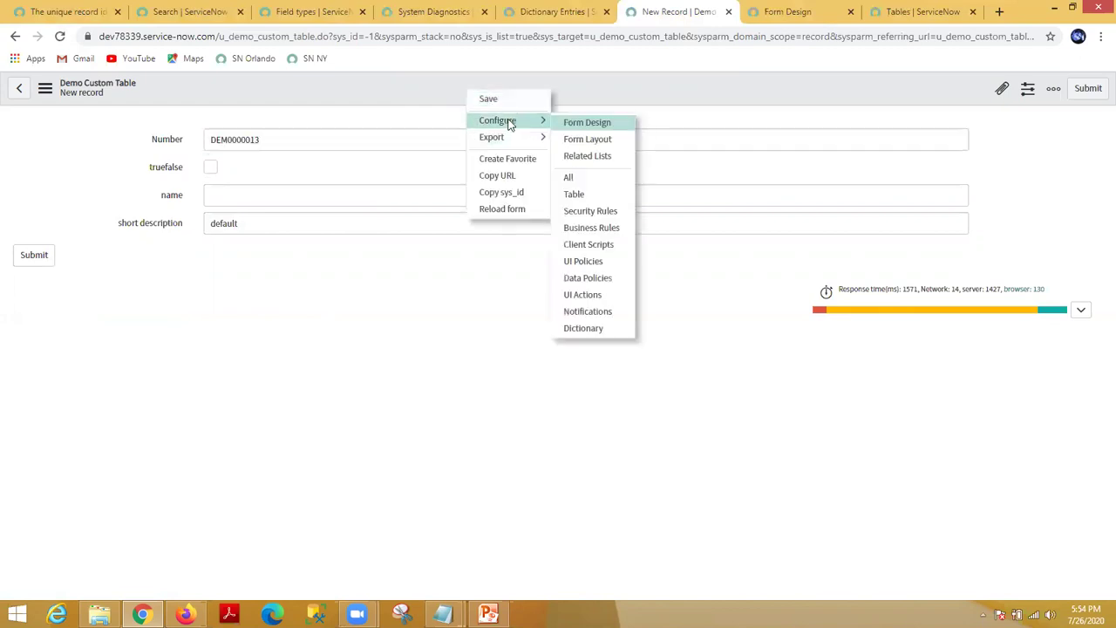
{"action": "left_click", "coordinate": [584, 138]}
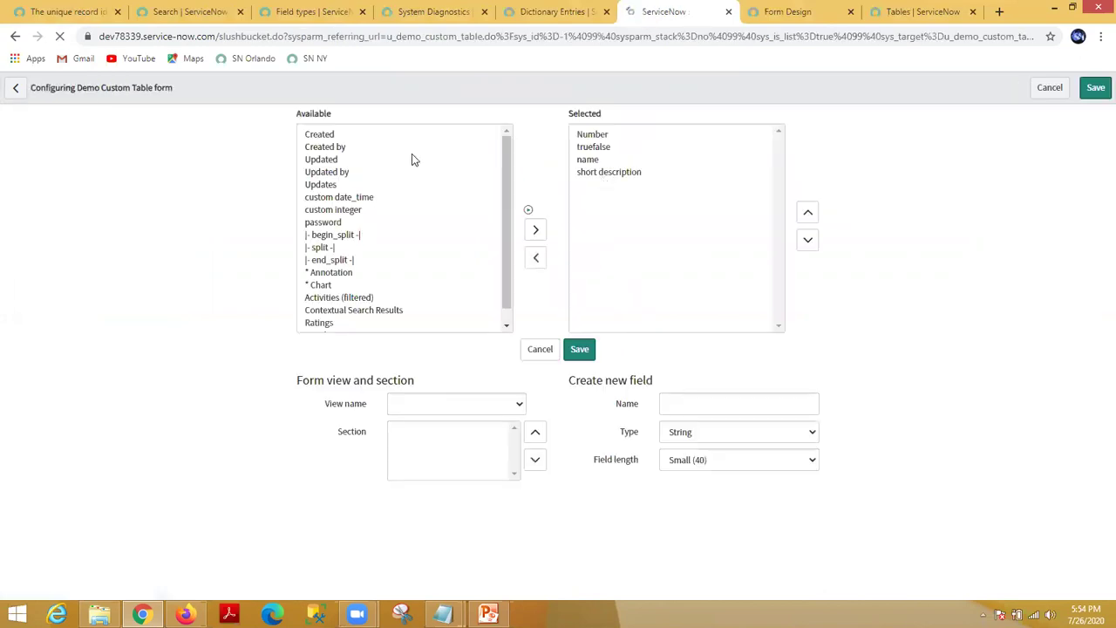
{"action": "left_click", "coordinate": [595, 159]}
{"action": "left_click", "coordinate": [595, 172]}
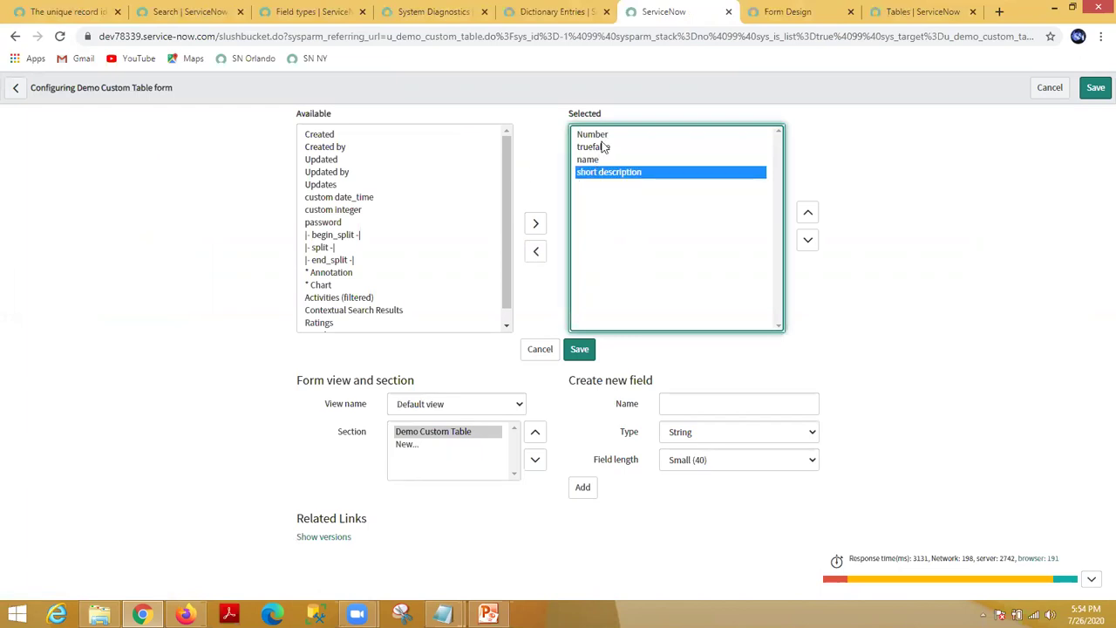
{"action": "left_click", "coordinate": [333, 223]}
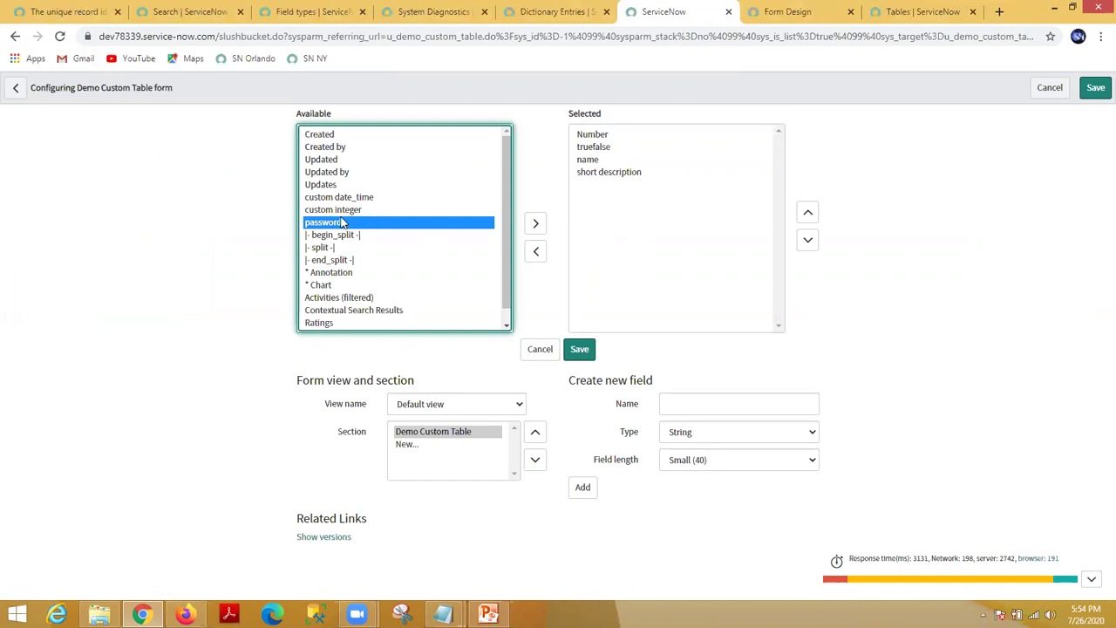
{"action": "left_click", "coordinate": [345, 209]}
{"action": "left_click", "coordinate": [349, 200]}
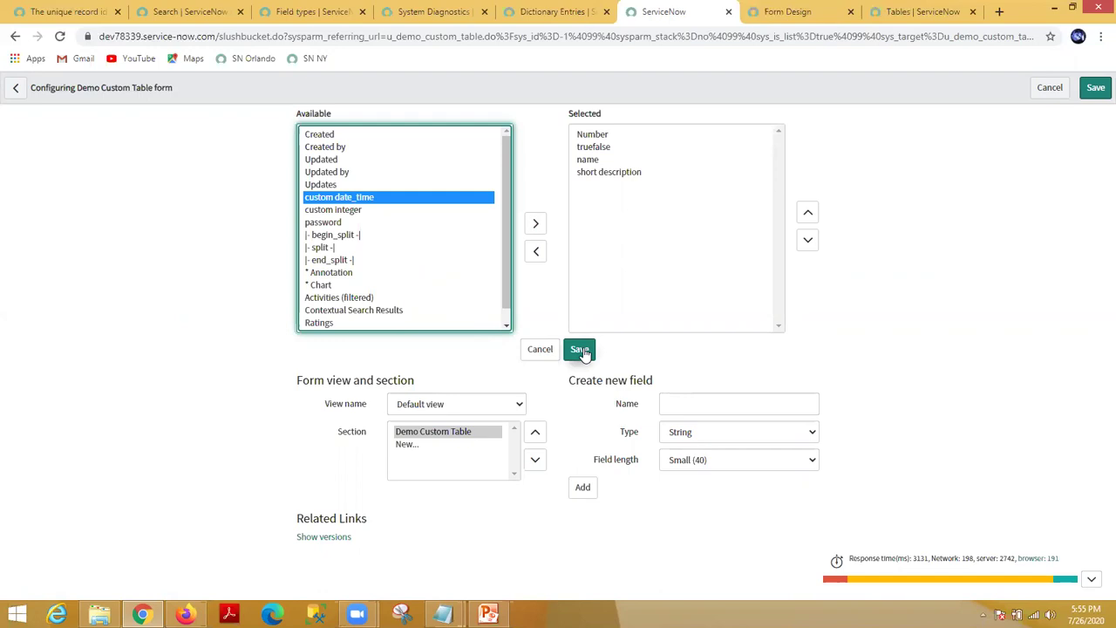
{"action": "left_click", "coordinate": [541, 350]}
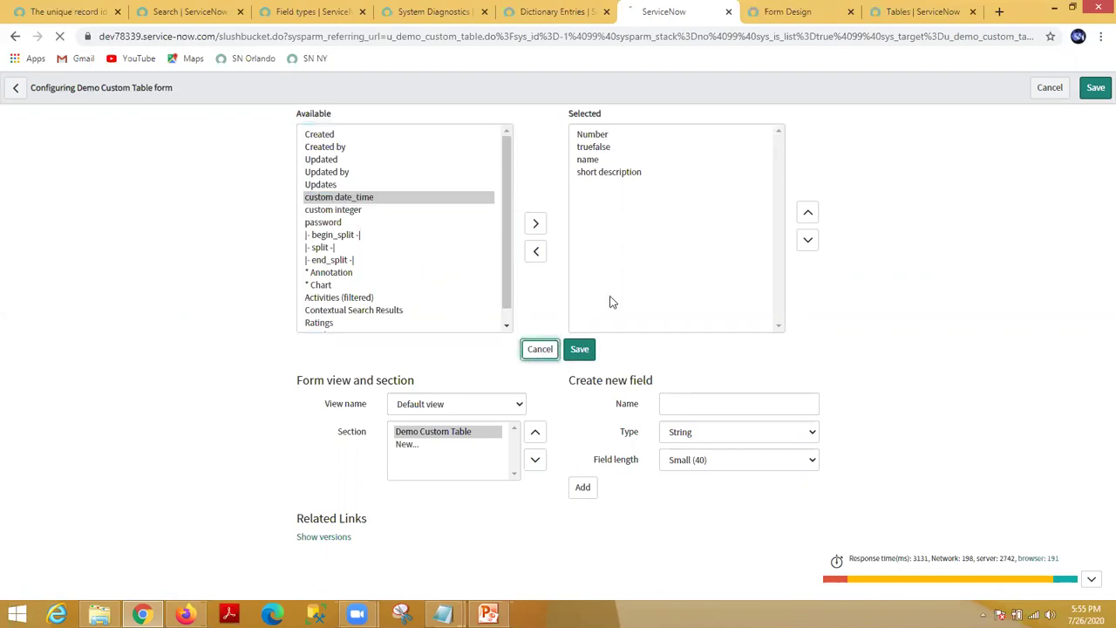
Step: Delete the u_truefalse row from the dictionary entries list, then return to the new-record form
{"action": "left_click", "coordinate": [560, 15]}
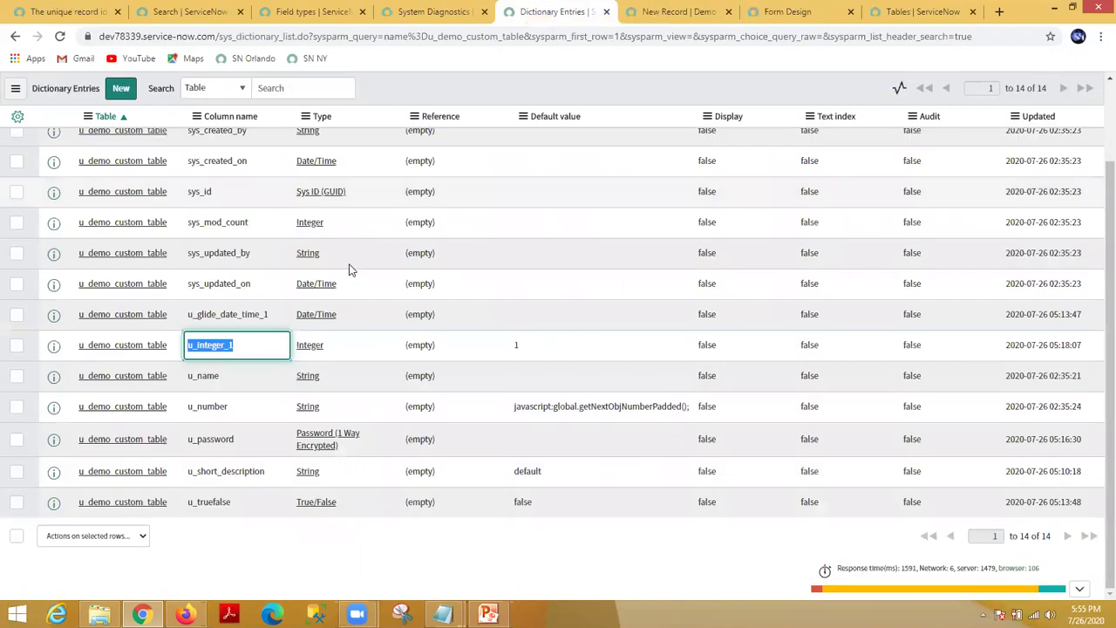
{"action": "left_click", "coordinate": [207, 549]}
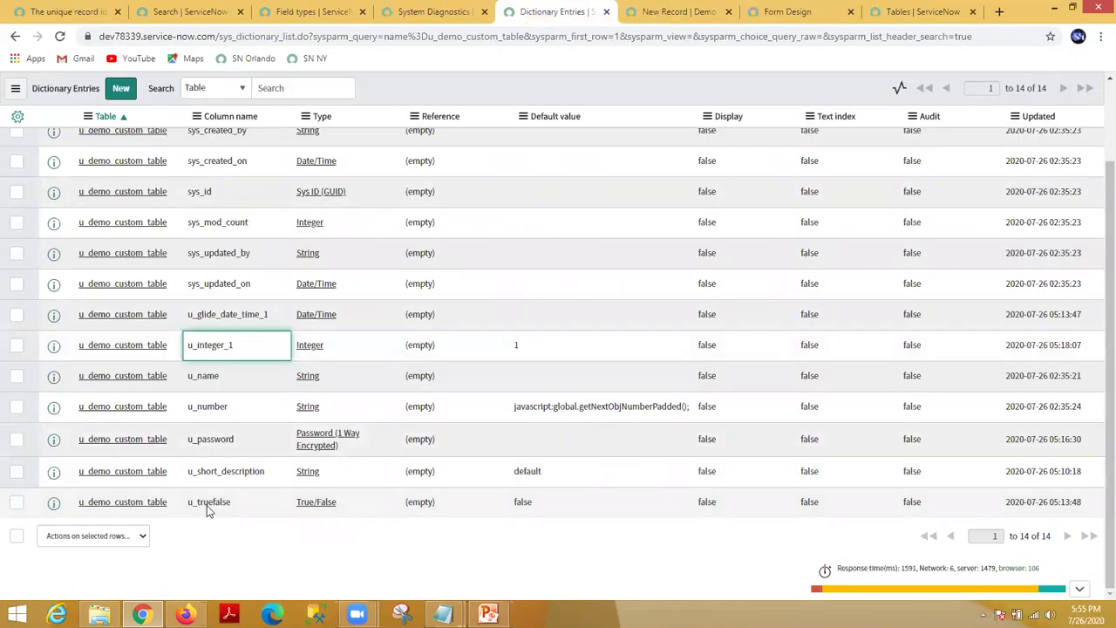
{"action": "left_click", "coordinate": [646, 12]}
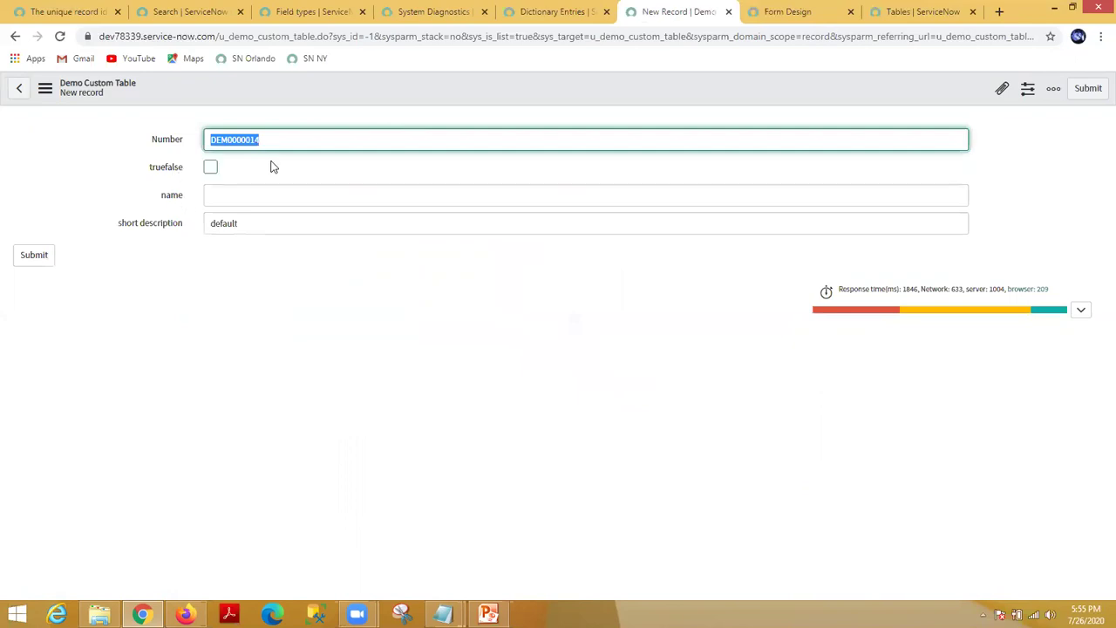
{"action": "left_click", "coordinate": [544, 12]}
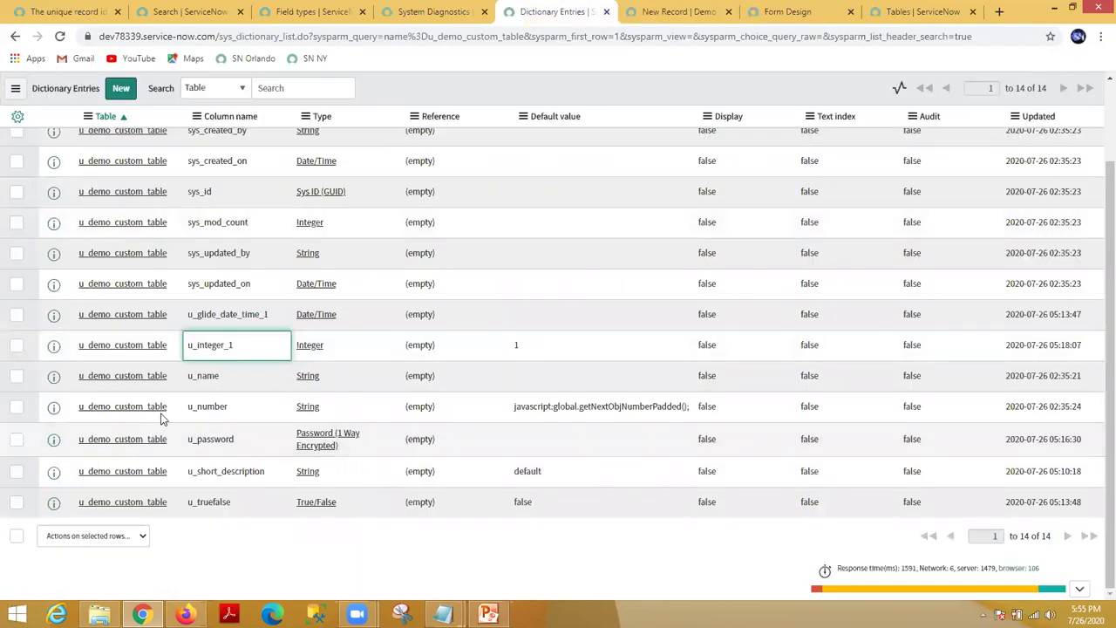
{"action": "left_click", "coordinate": [16, 503]}
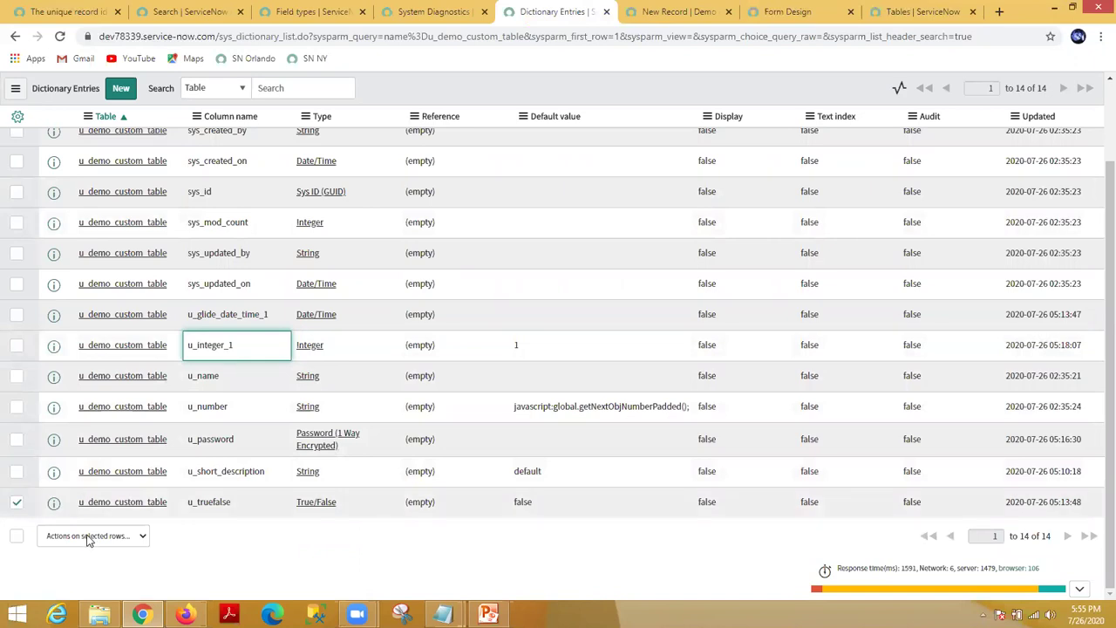
{"action": "left_click", "coordinate": [87, 537]}
{"action": "left_click", "coordinate": [76, 567]}
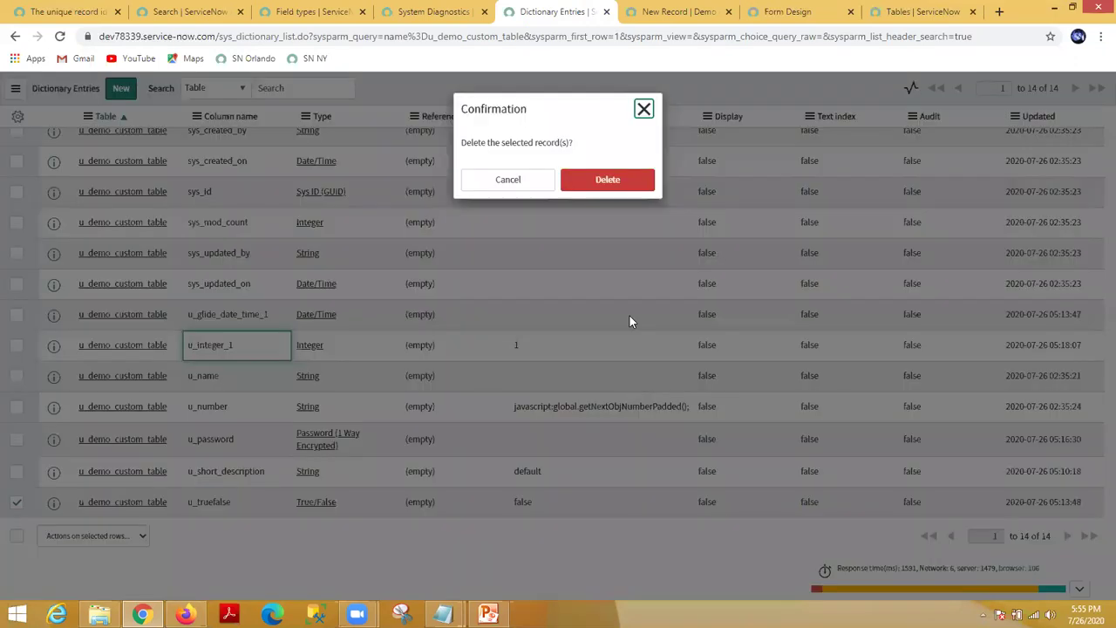
{"action": "left_click", "coordinate": [630, 182]}
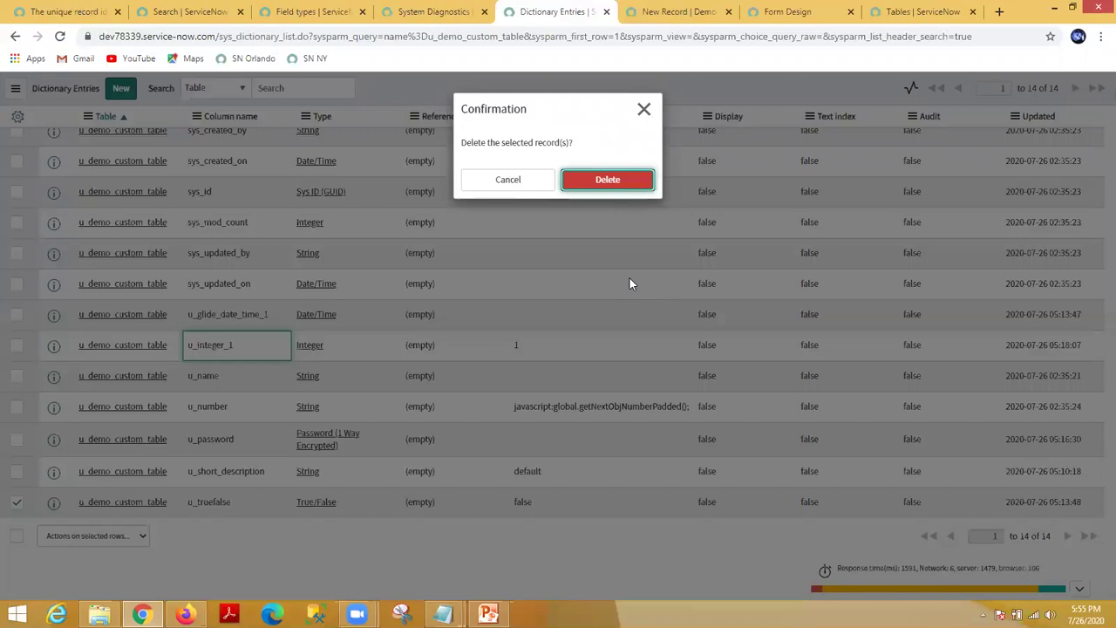
{"action": "key", "text": "Return"}
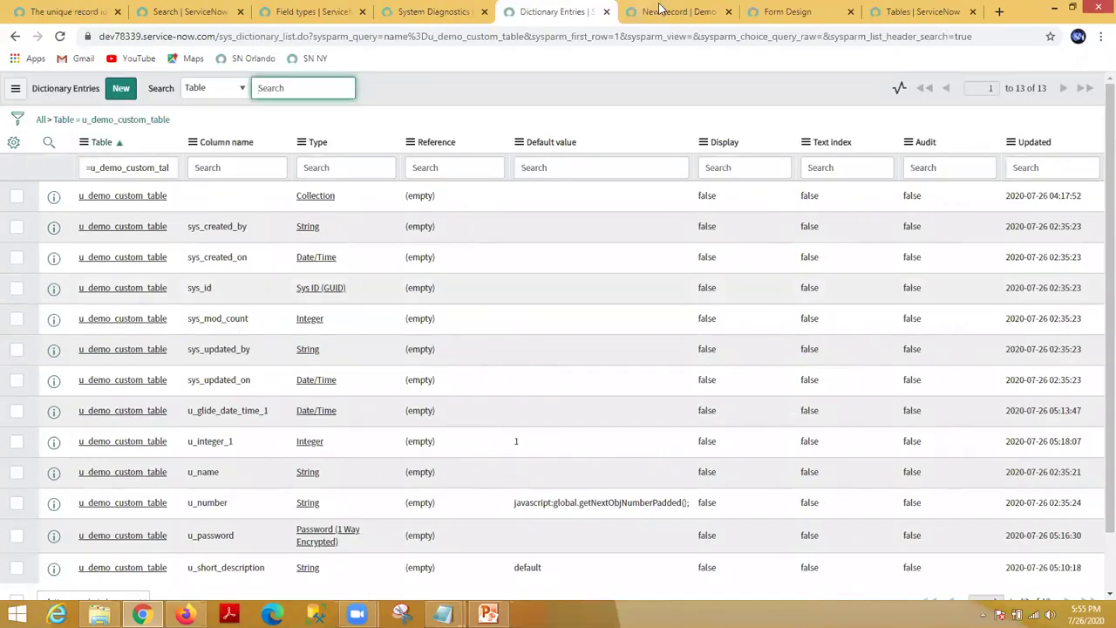
{"action": "left_click", "coordinate": [672, 11]}
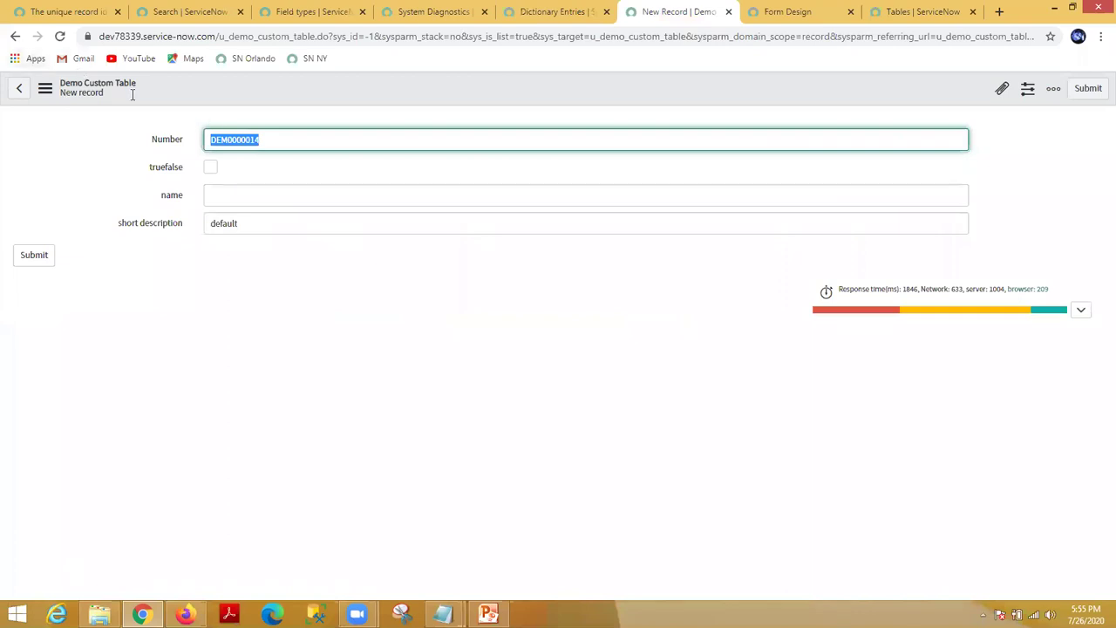
Step: Reload the new-record form so the deleted truefalse field disappears
{"action": "left_click", "coordinate": [60, 36]}
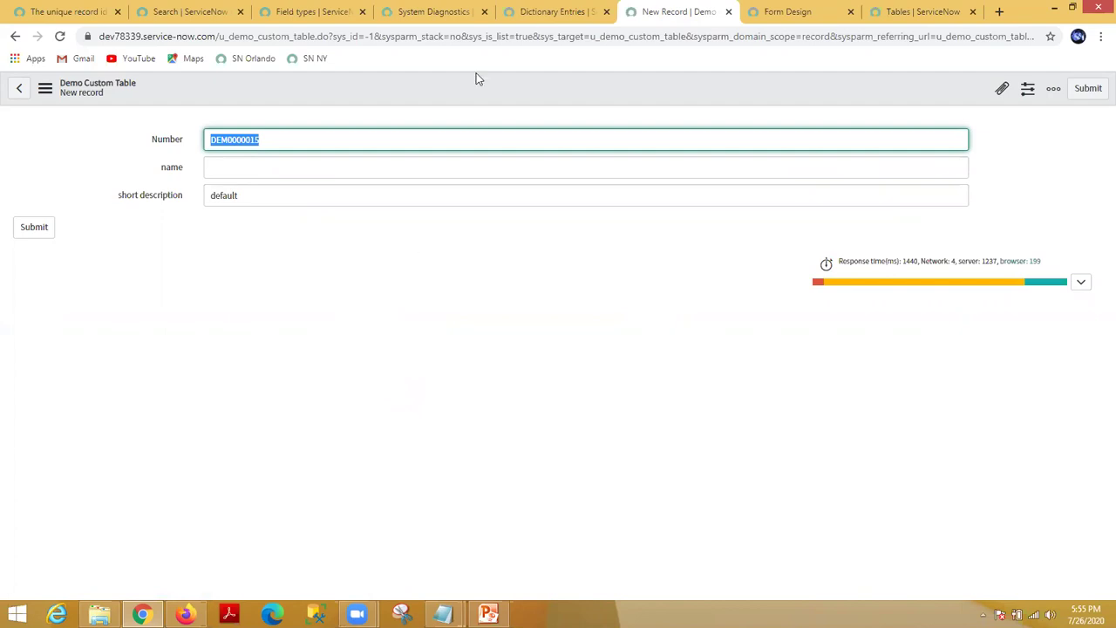
{"action": "left_click_drag", "start_coordinate": [219, 35], "coordinate": [315, 37]}
{"action": "left_click", "coordinate": [362, 214]}
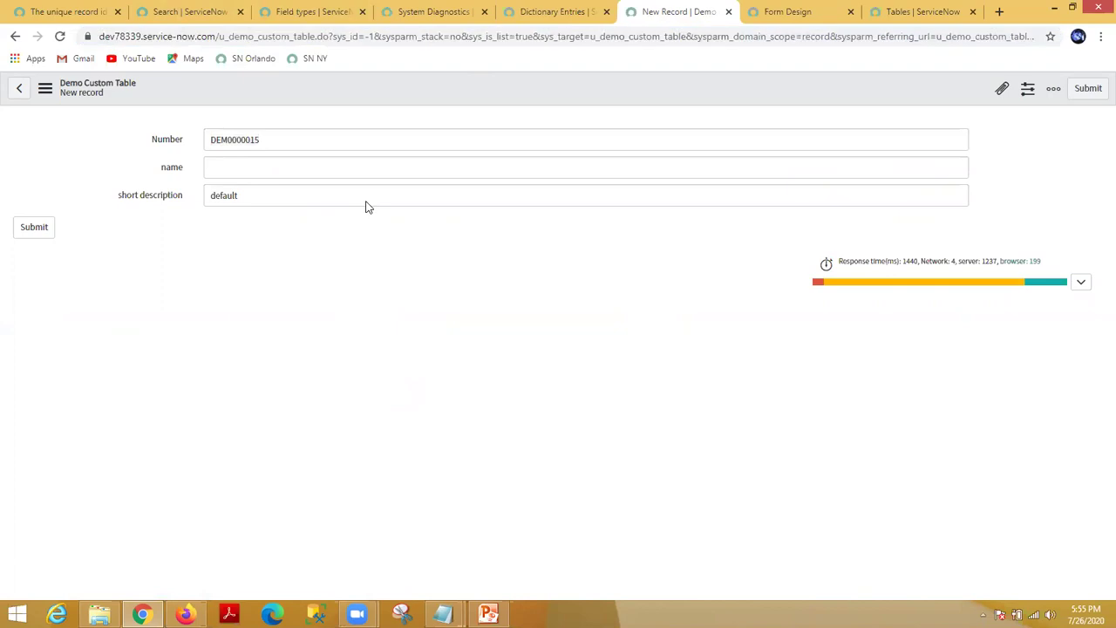
Step: Browse the form layout's available fields without saving, then go to the dictionary entries list
{"action": "right_click", "coordinate": [442, 83]}
{"action": "mouse_move", "coordinate": [493, 112]}
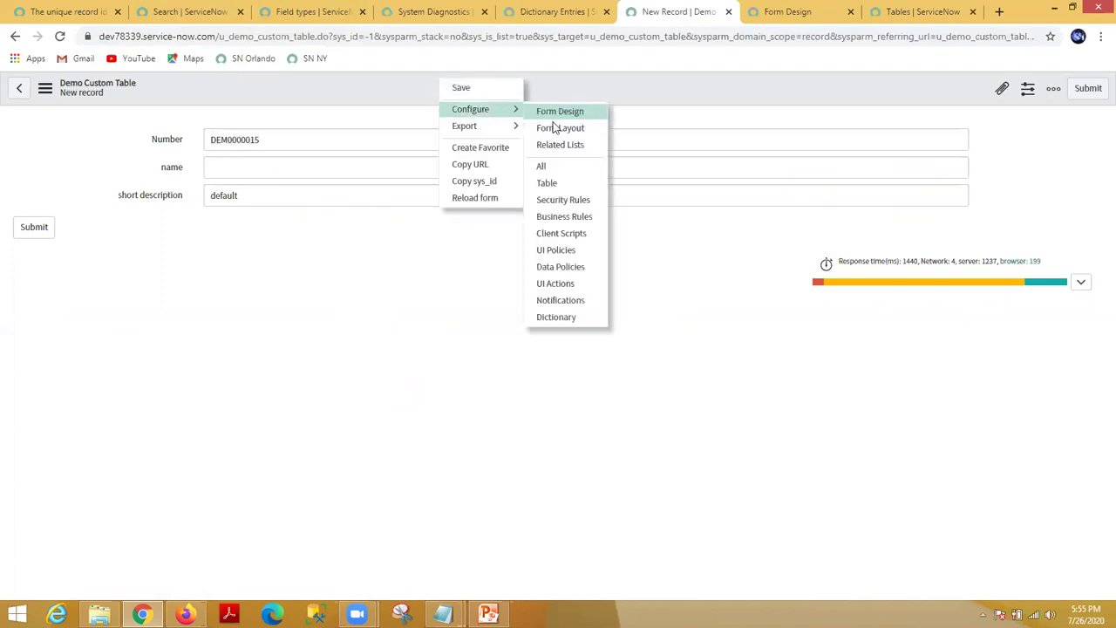
{"action": "left_click", "coordinate": [555, 128]}
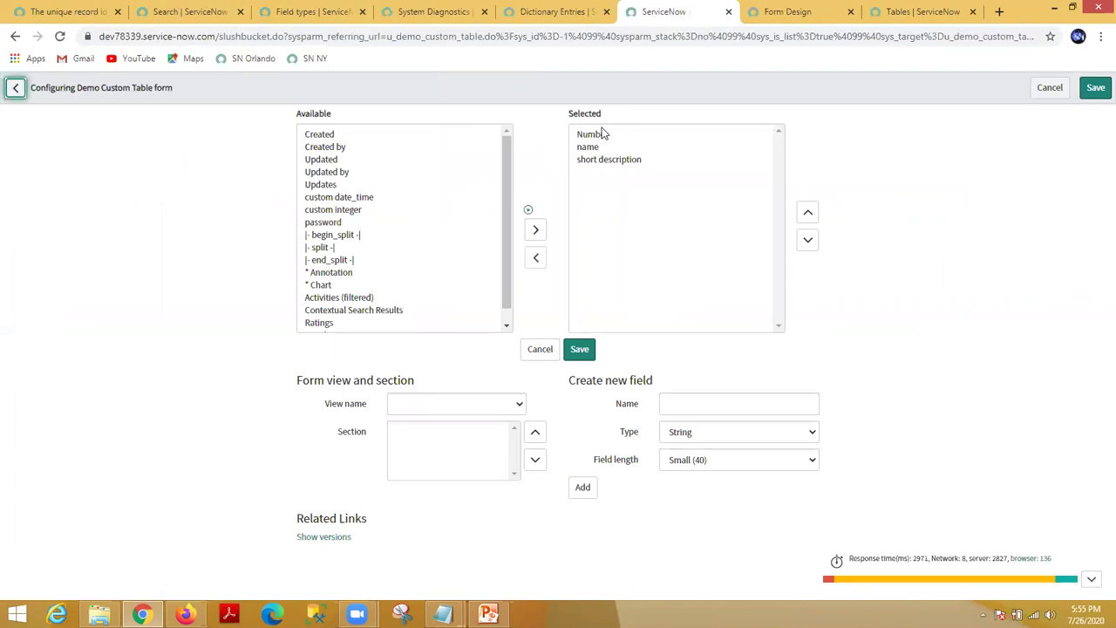
{"action": "left_click_drag", "start_coordinate": [359, 189], "coordinate": [355, 193]}
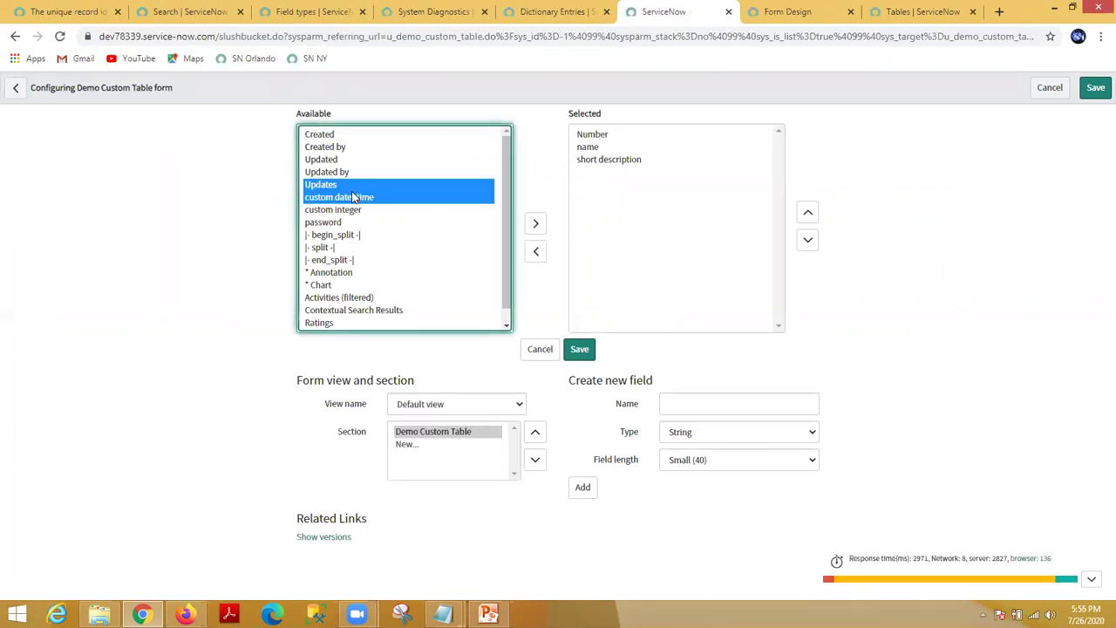
{"action": "left_click", "coordinate": [330, 223]}
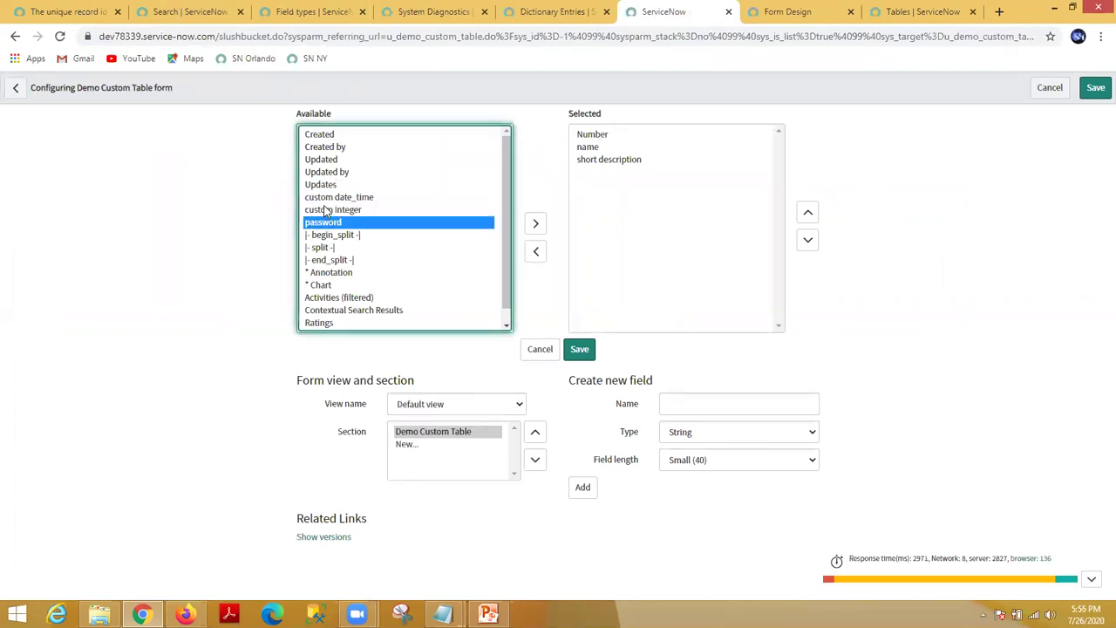
{"action": "left_click", "coordinate": [324, 210]}
{"action": "left_click_drag", "start_coordinate": [326, 197], "coordinate": [327, 185]}
{"action": "left_click", "coordinate": [326, 160]}
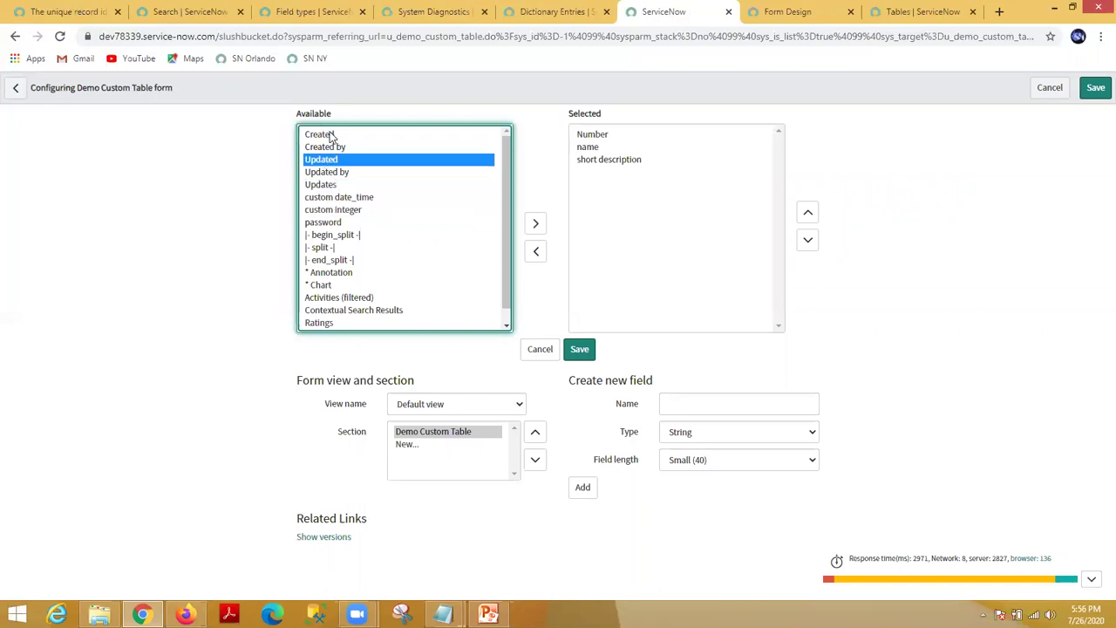
{"action": "left_click", "coordinate": [331, 138]}
{"action": "left_click", "coordinate": [540, 349]}
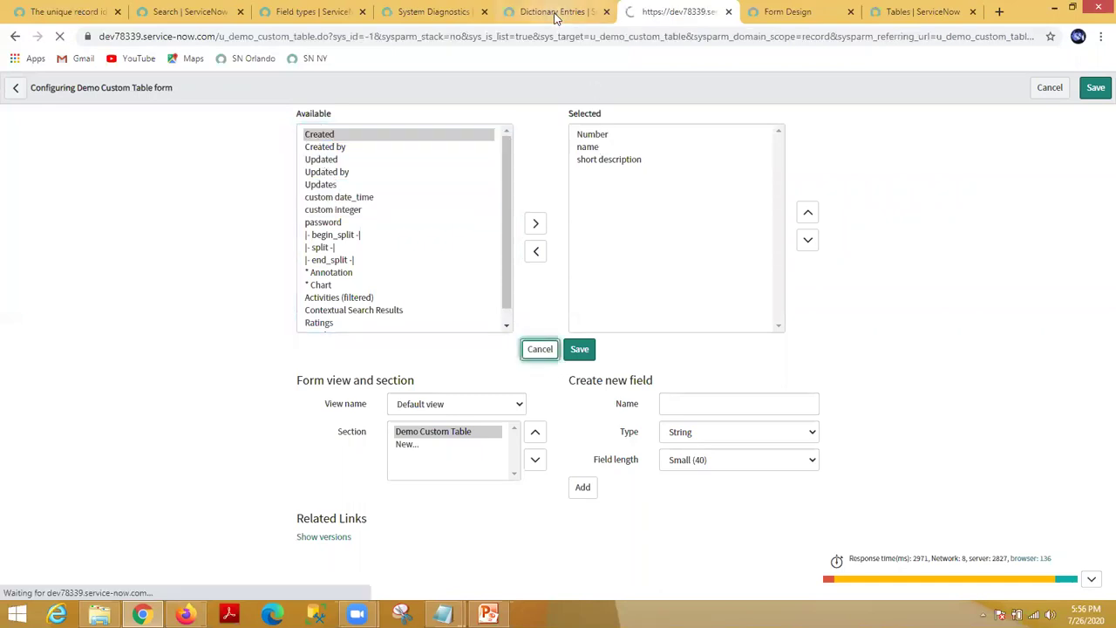
{"action": "left_click", "coordinate": [554, 13]}
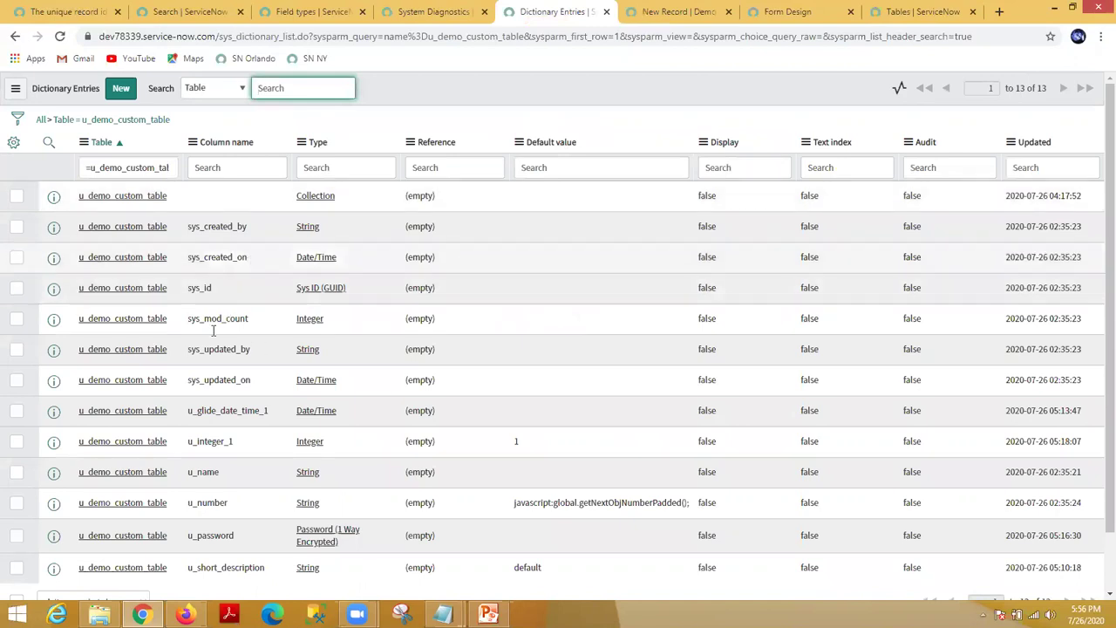
Step: Clear the u_demo_custom_table filter using the All breadcrumb to list every dictionary entry
{"action": "left_click_drag", "start_coordinate": [220, 36], "coordinate": [284, 35]}
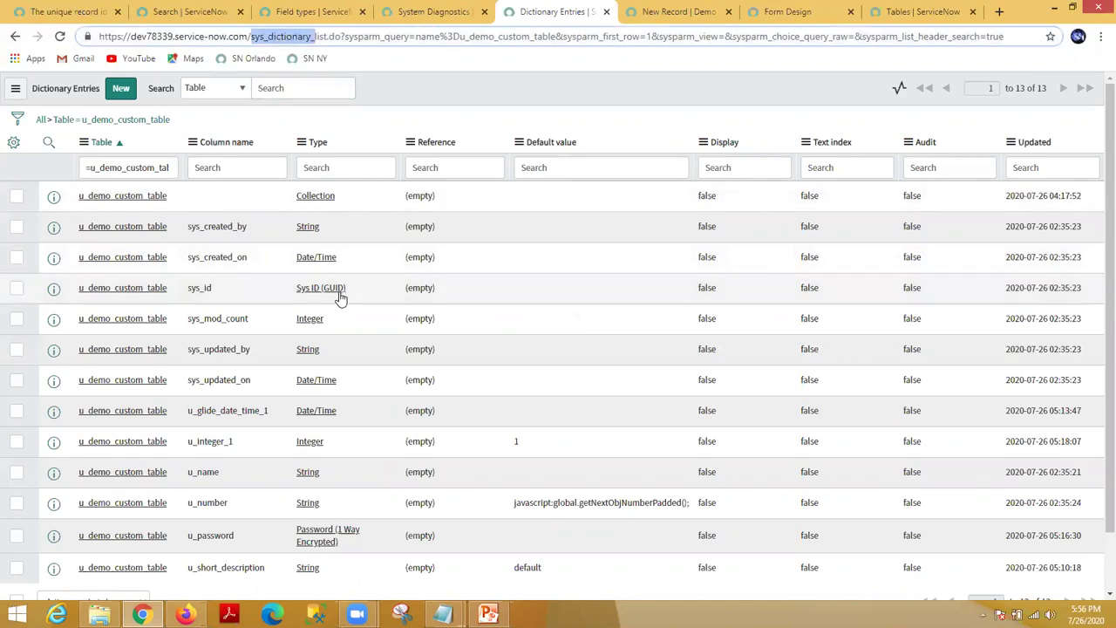
{"action": "scroll", "coordinate": [388, 411], "scroll_direction": "down", "scroll_amount": 1}
{"action": "scroll", "coordinate": [390, 411], "scroll_direction": "up", "scroll_amount": 1}
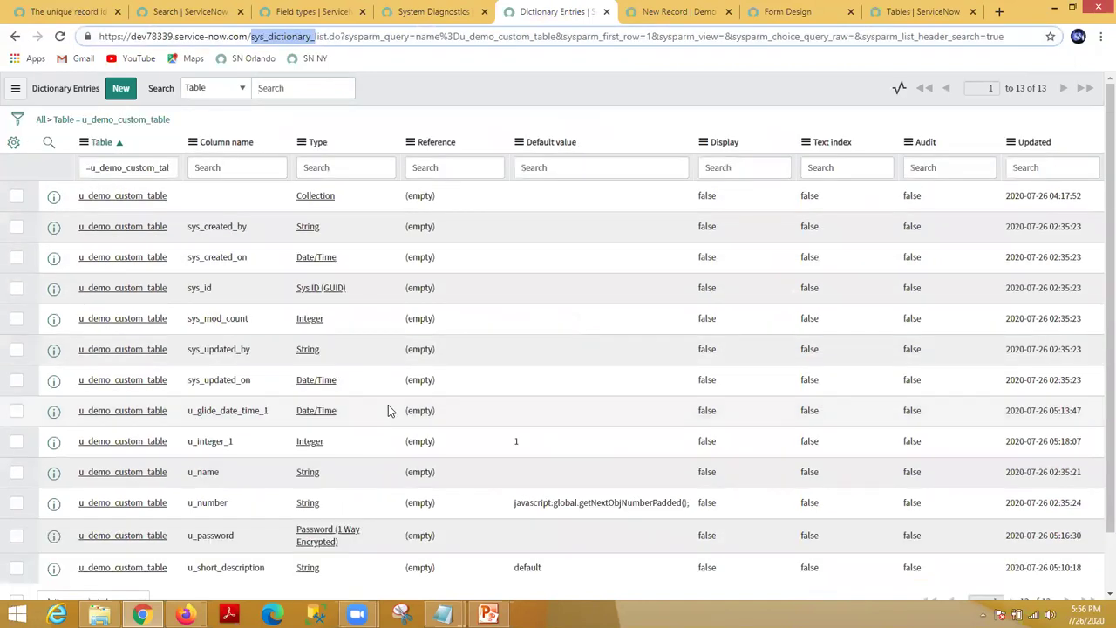
{"action": "left_click", "coordinate": [39, 119]}
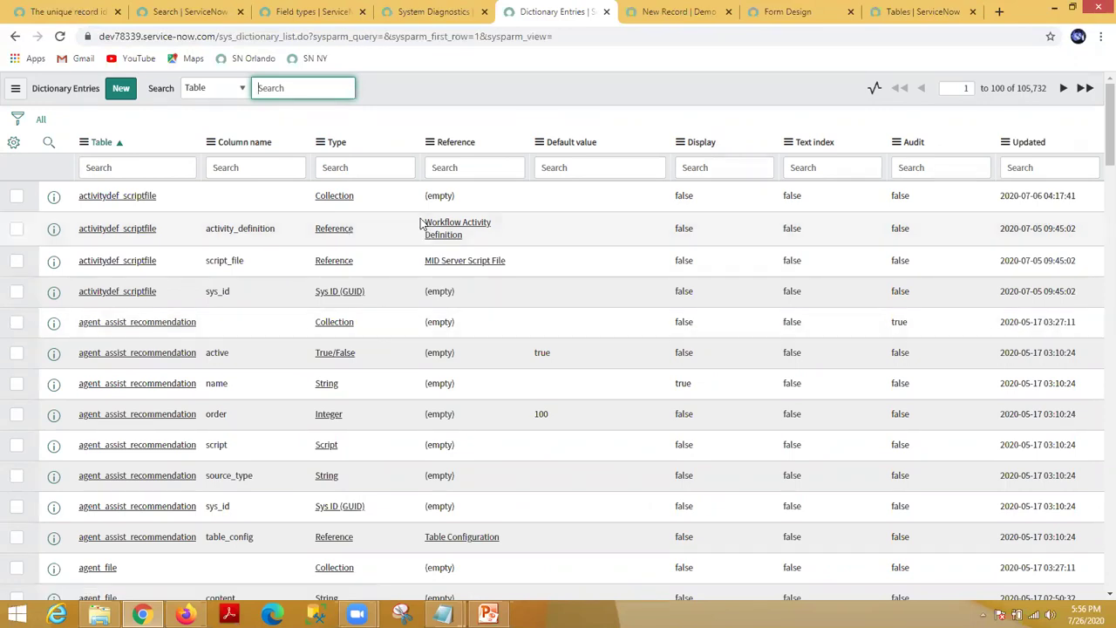
Step: Filter the dictionary entries to the Table =incident
{"action": "left_click", "coordinate": [164, 166]}
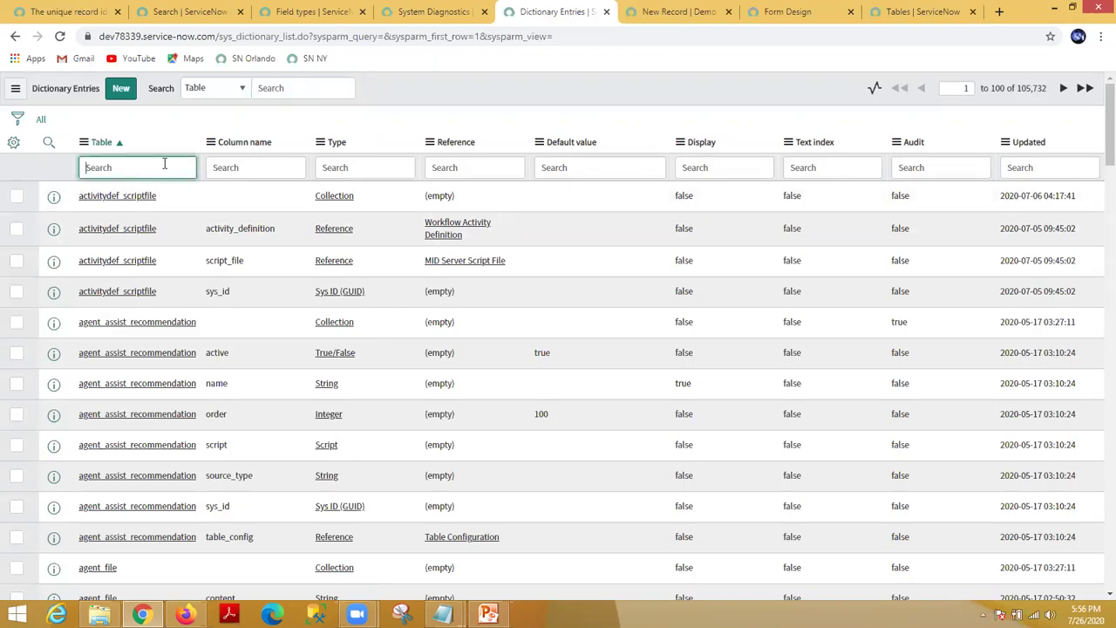
{"action": "type", "text": "="}
{"action": "key", "text": "Return"}
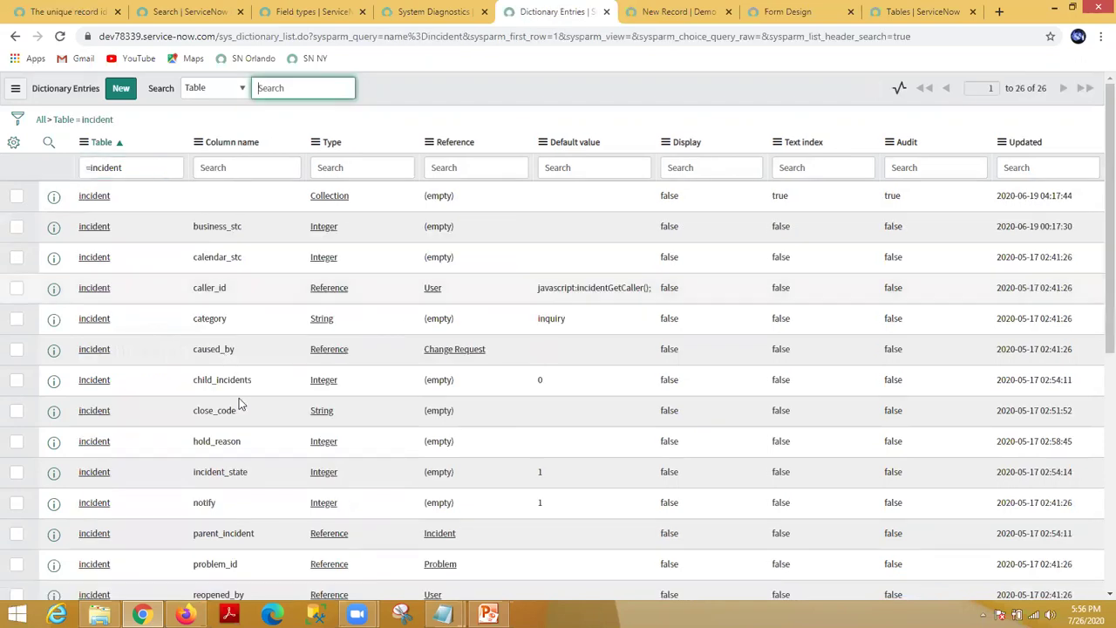
{"action": "scroll", "coordinate": [239, 394], "scroll_direction": "down", "scroll_amount": 1}
{"action": "scroll", "coordinate": [209, 410], "scroll_direction": "up", "scroll_amount": 1}
Step: Change the Table filter to =problem to show its 29 entries
{"action": "left_click", "coordinate": [134, 167]}
{"action": "type", "text": "=problem"}
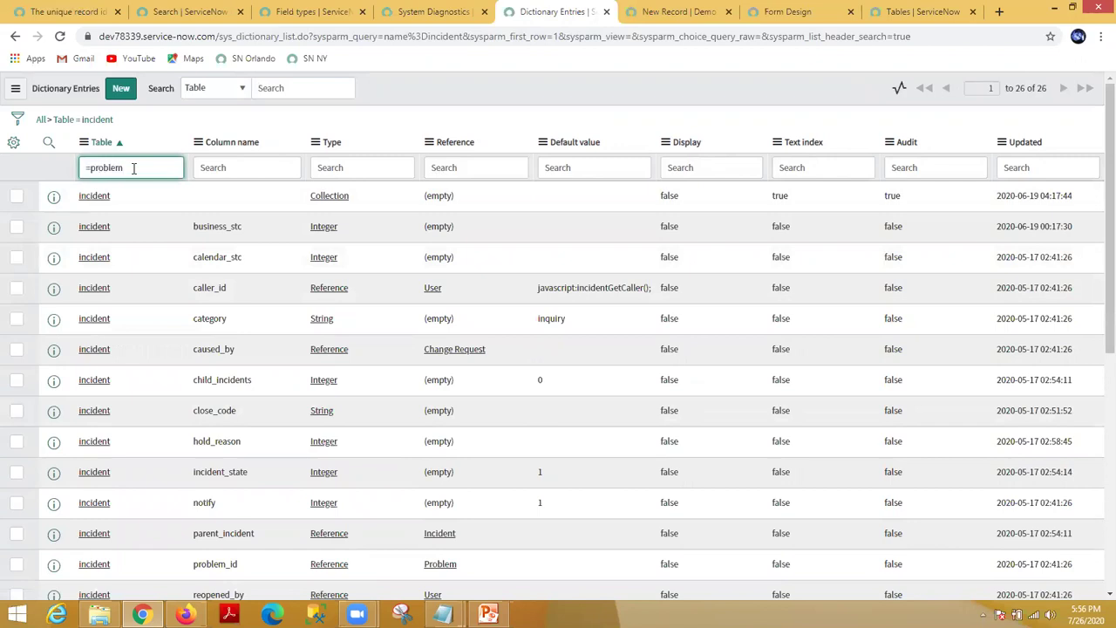
{"action": "key", "text": "Return"}
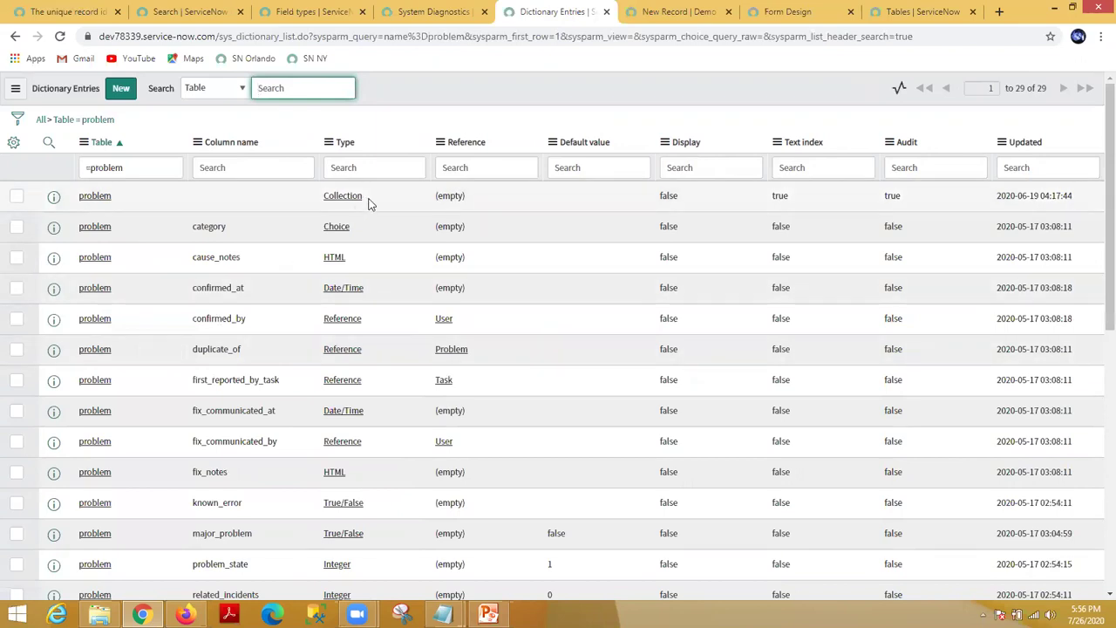
{"action": "left_click_drag", "start_coordinate": [368, 203], "coordinate": [316, 201]}
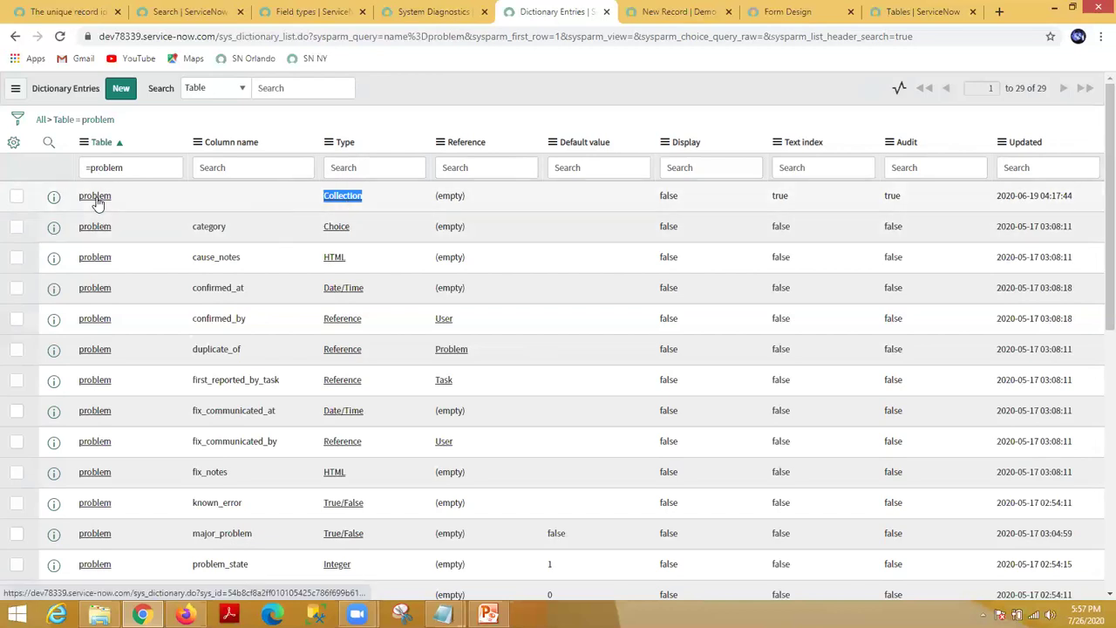
{"action": "left_click", "coordinate": [419, 19]}
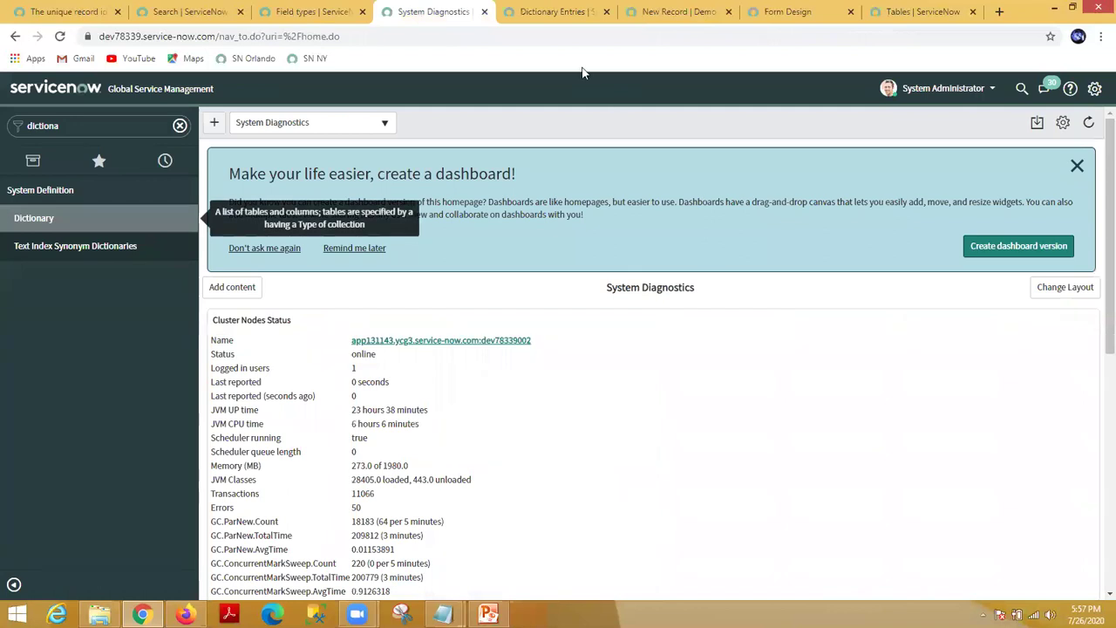
{"action": "left_click", "coordinate": [554, 12]}
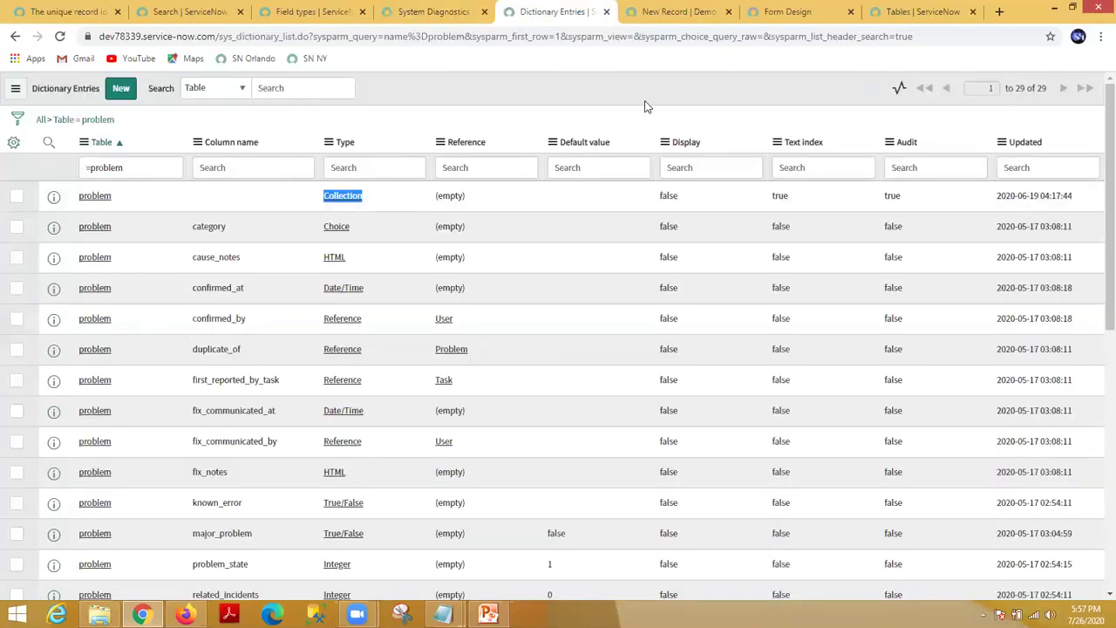